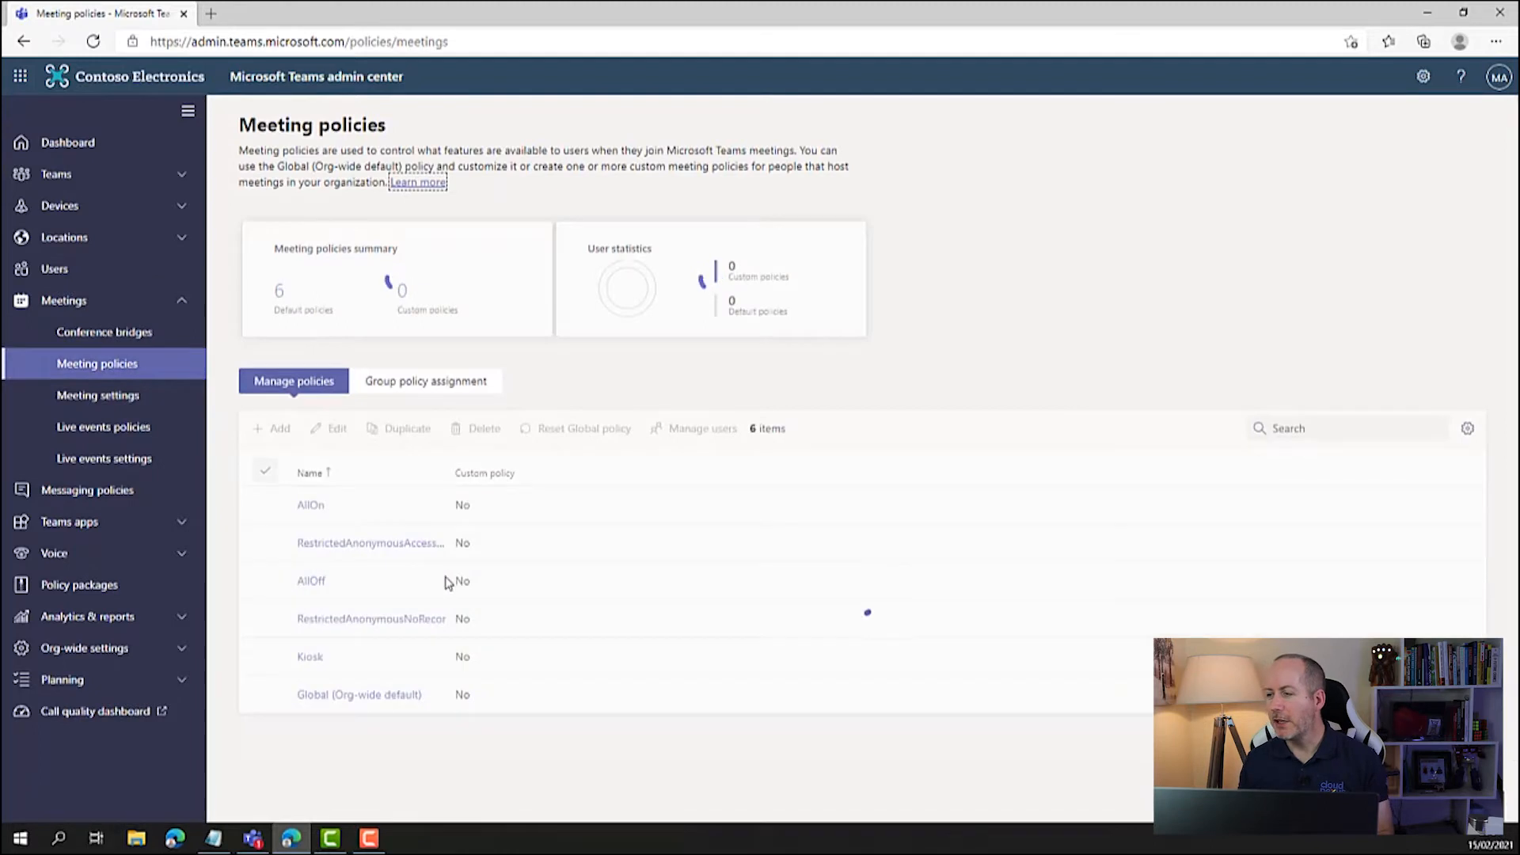
In the Global (Org-wide default) meeting policy, set Automatically admit people to Organizer only
click(356, 698)
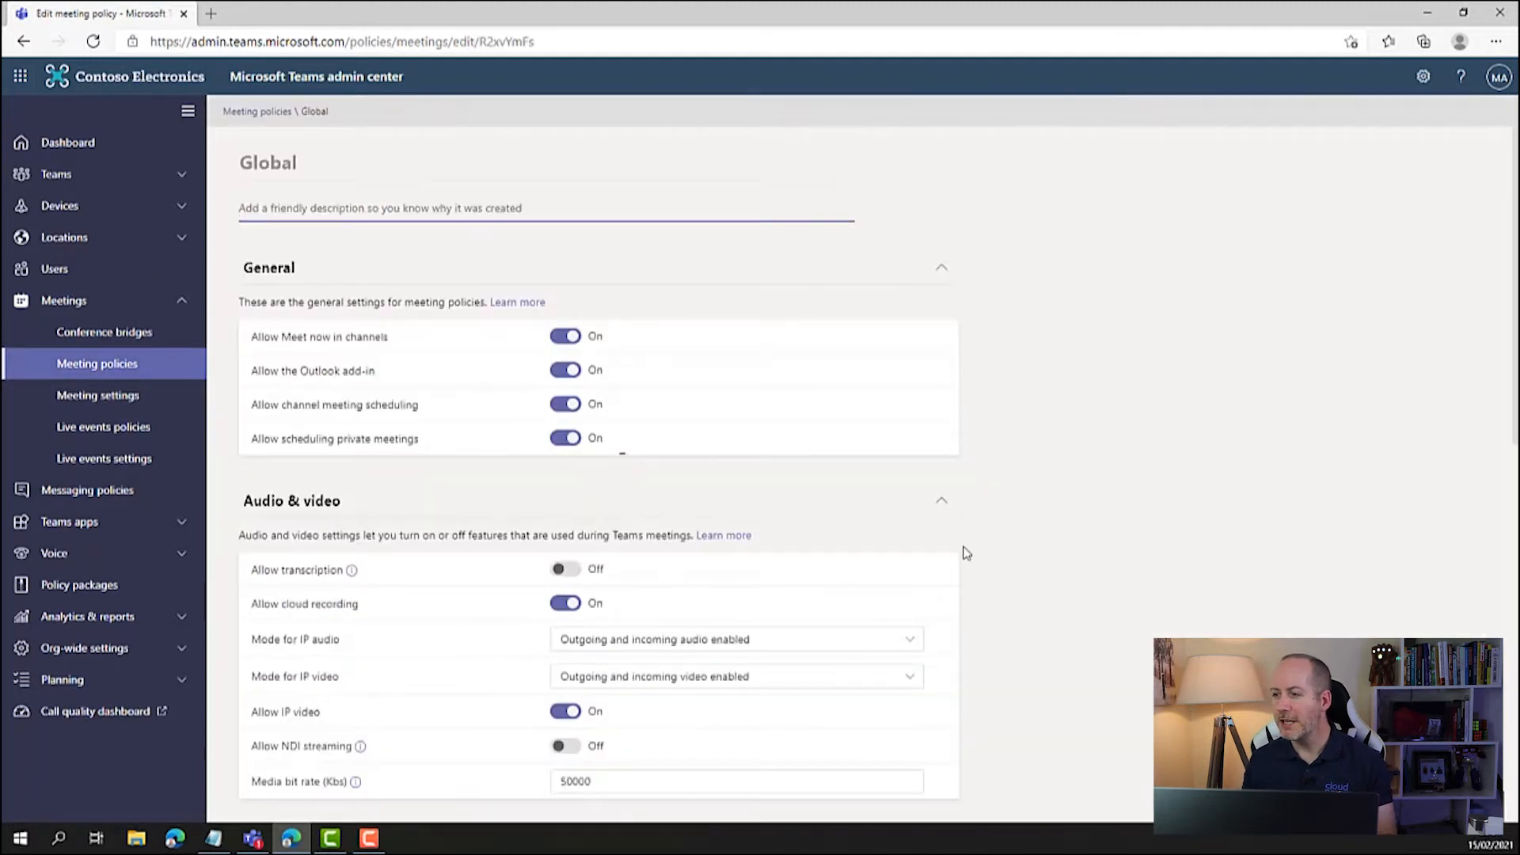
scroll(1035, 537, down, 10)
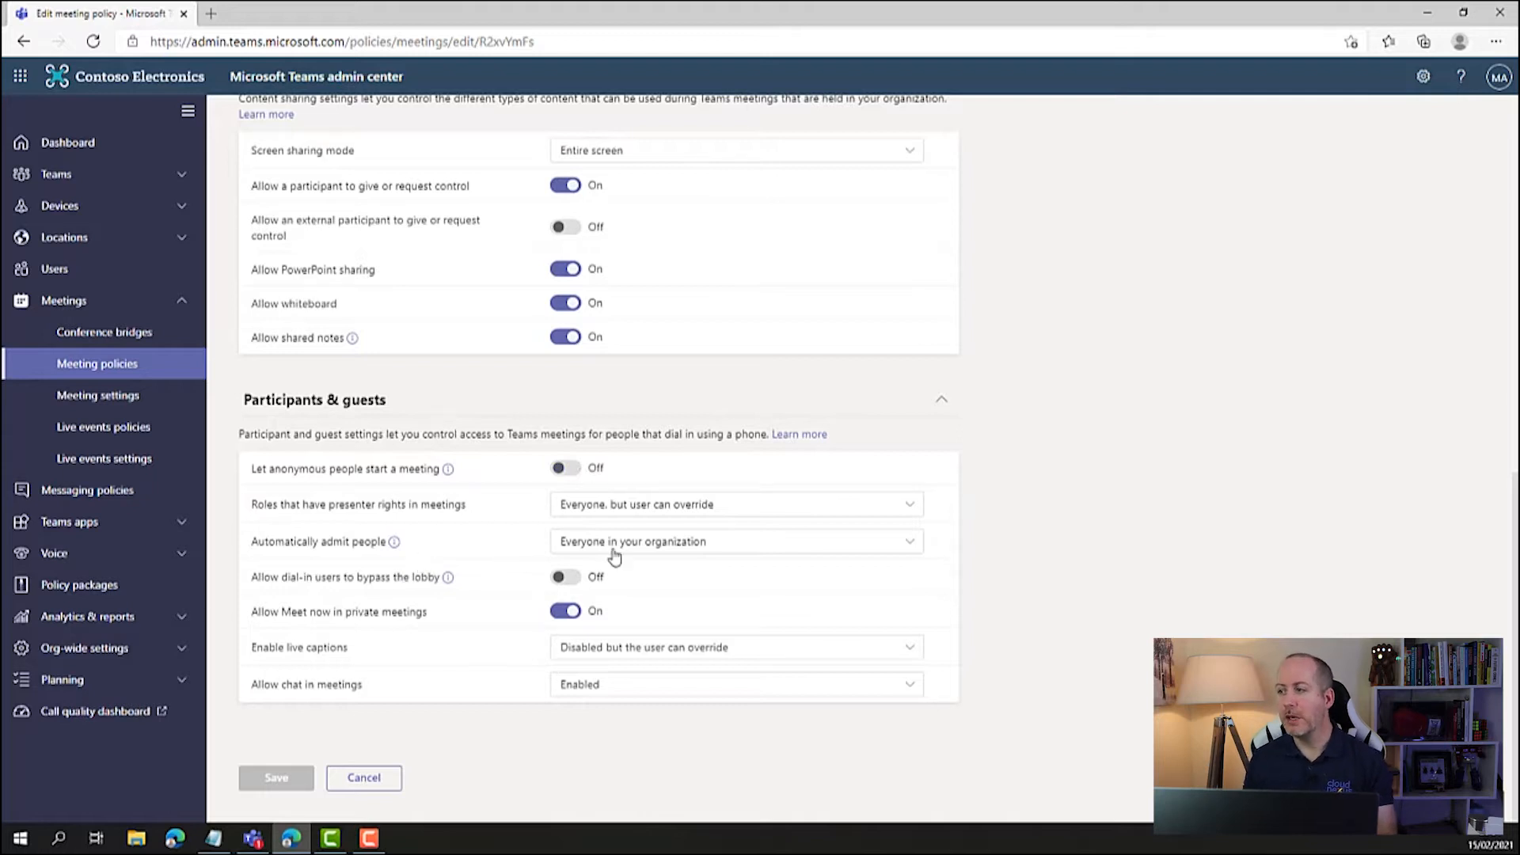
click(728, 550)
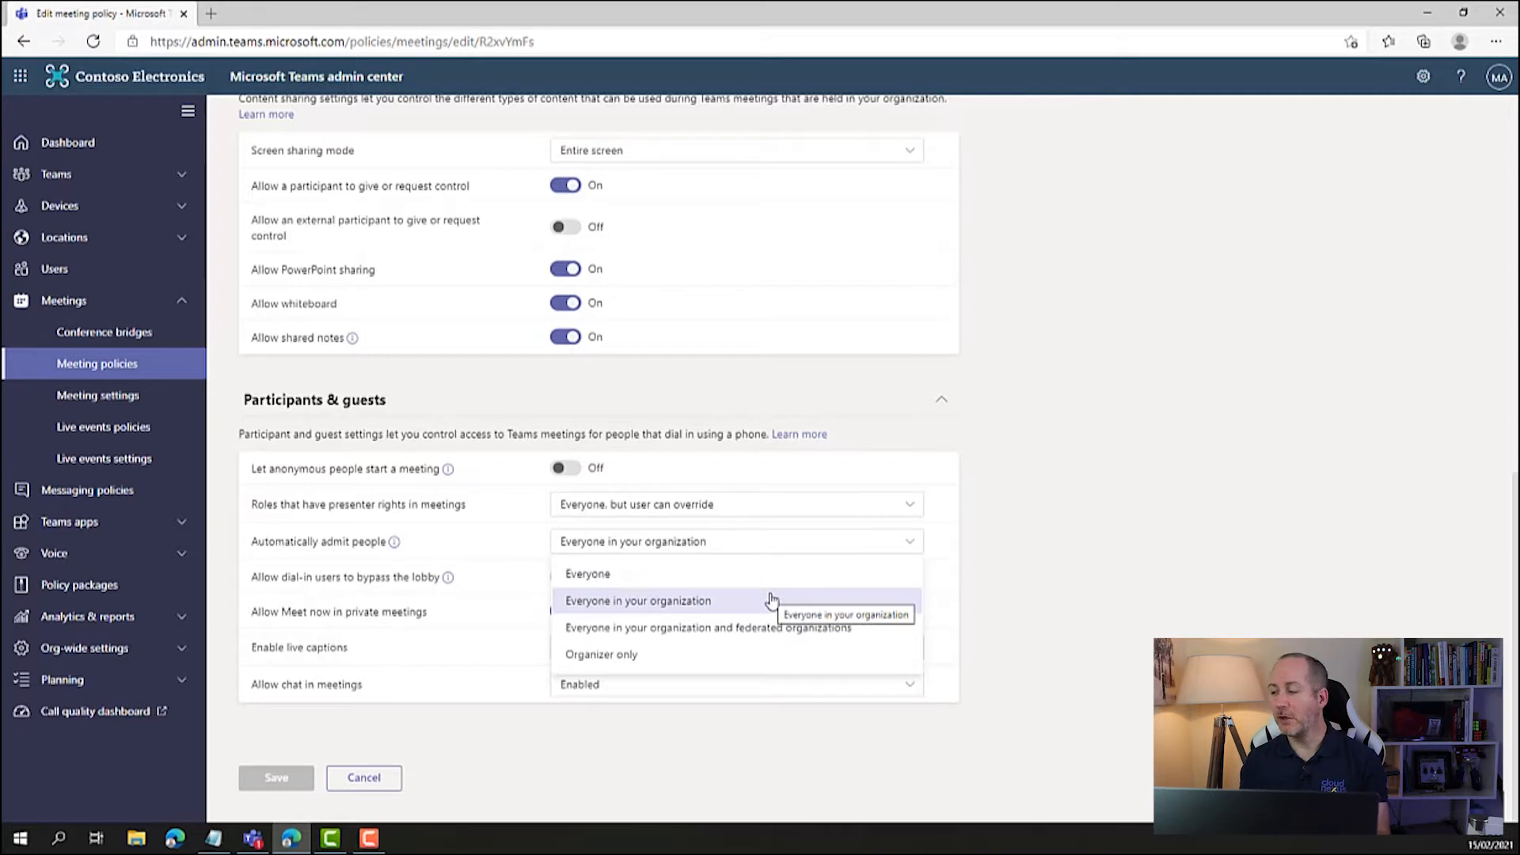
click(628, 663)
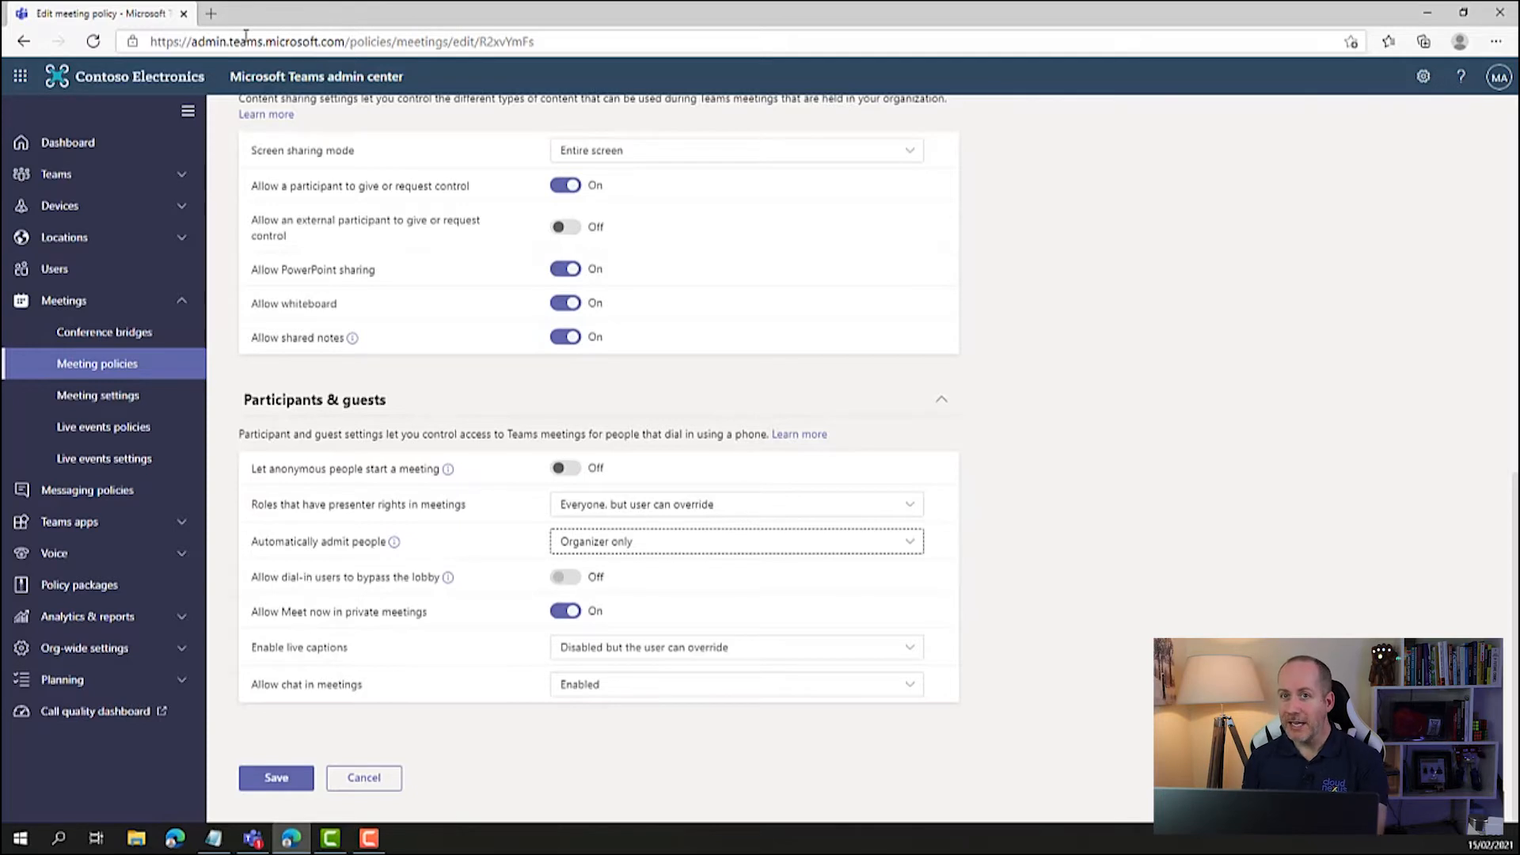
Open portal.azure.com in a new browser tab and go to Azure Active Directory
click(211, 13)
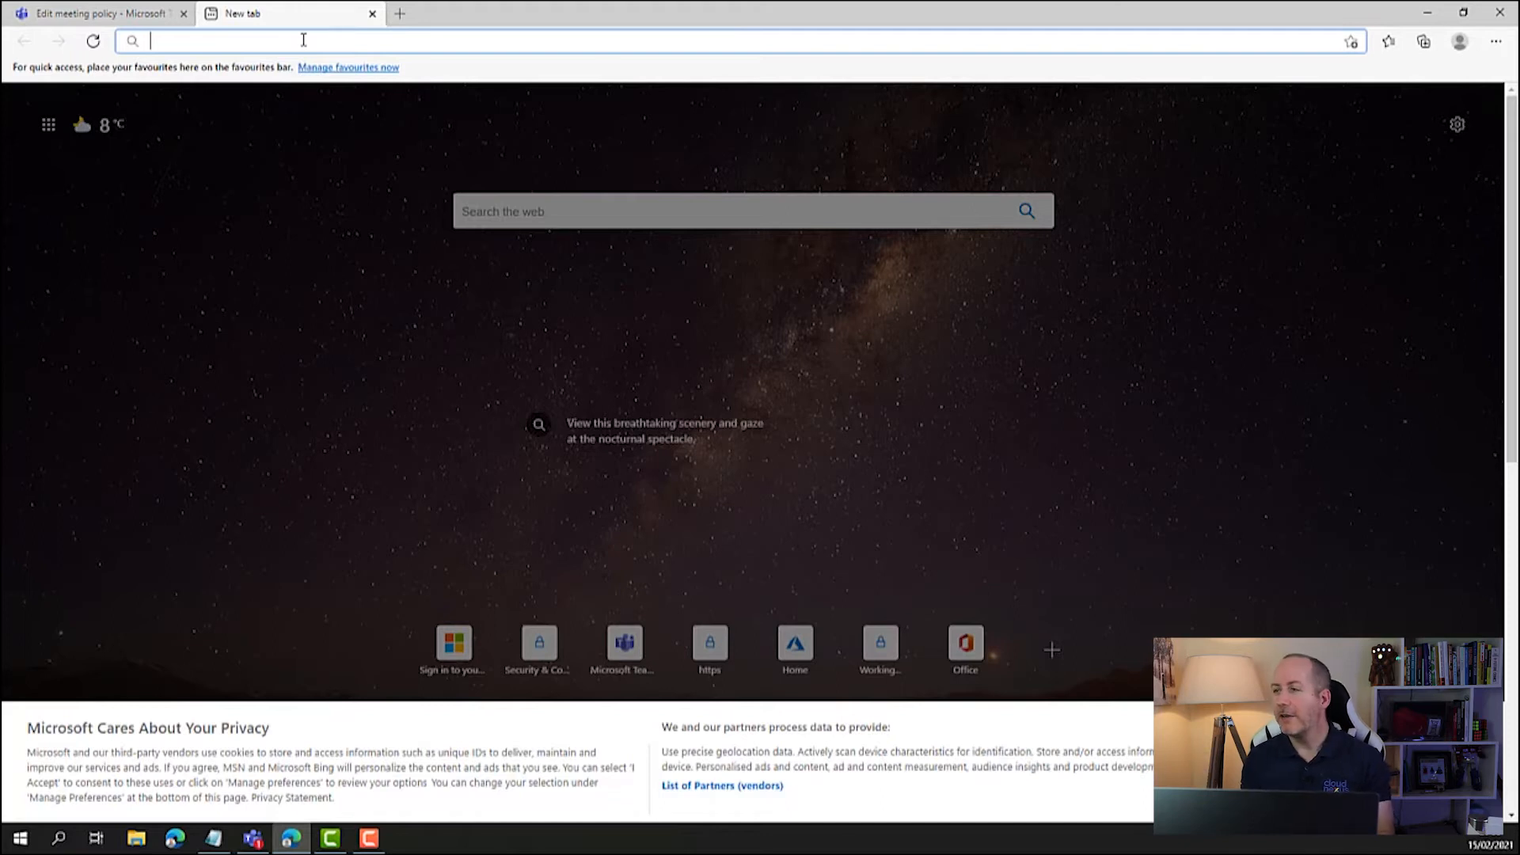
text(portal.azure.com)
key(Return)
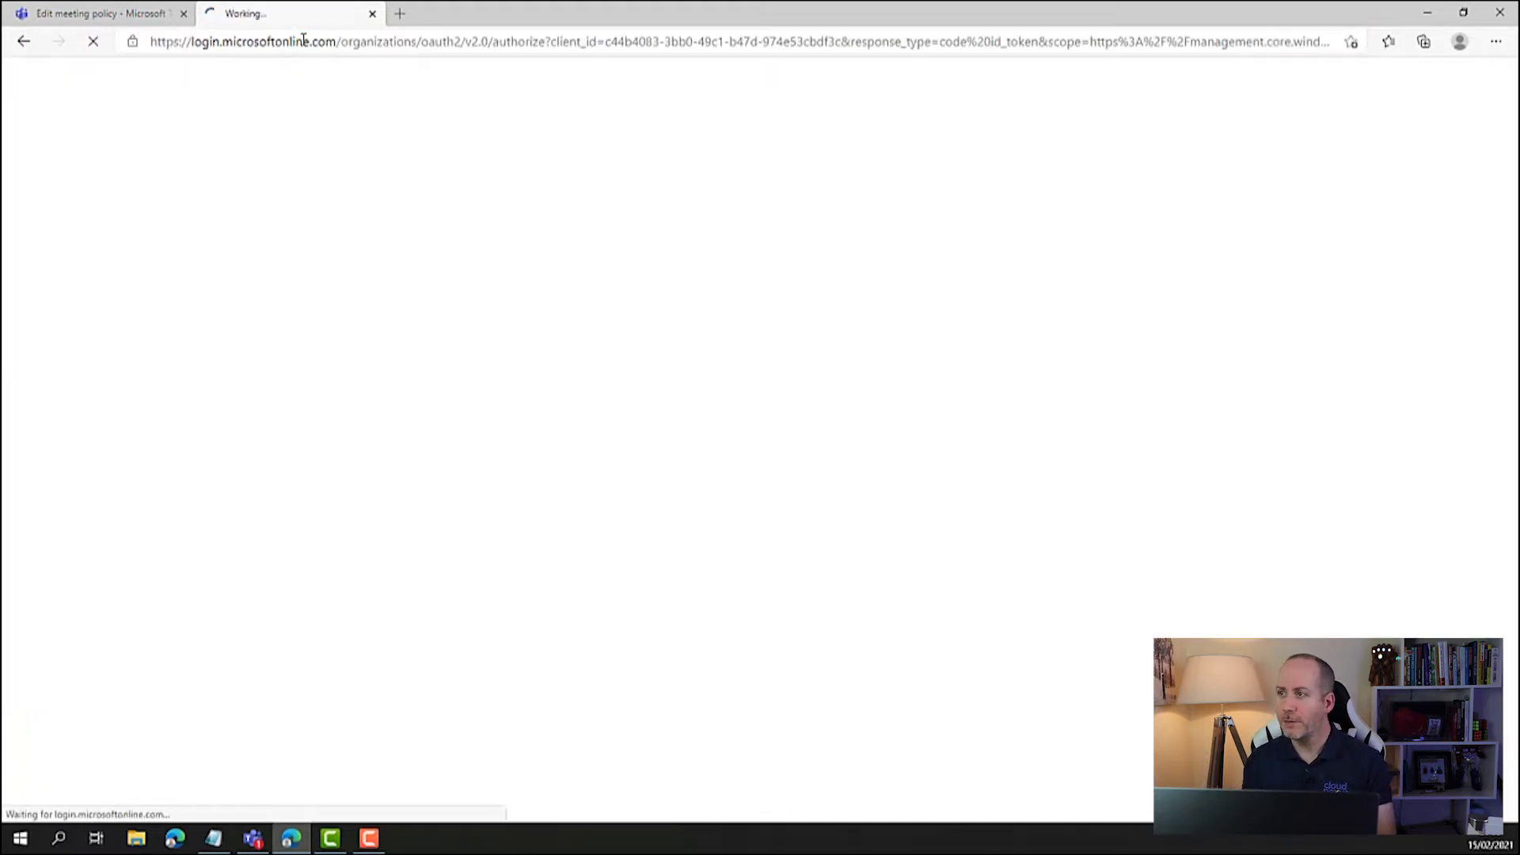
click(574, 75)
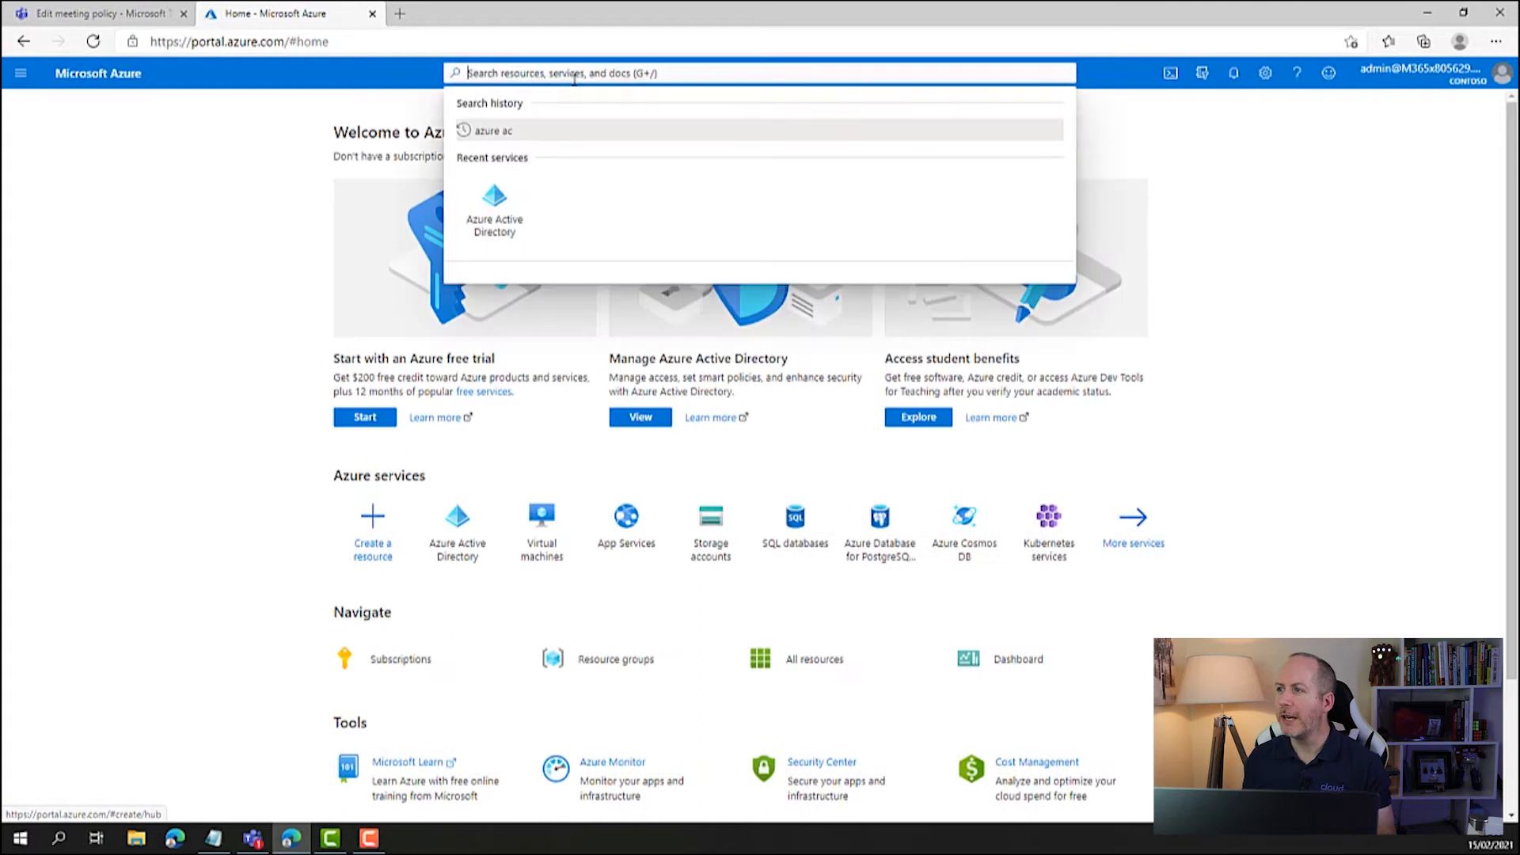
click(497, 220)
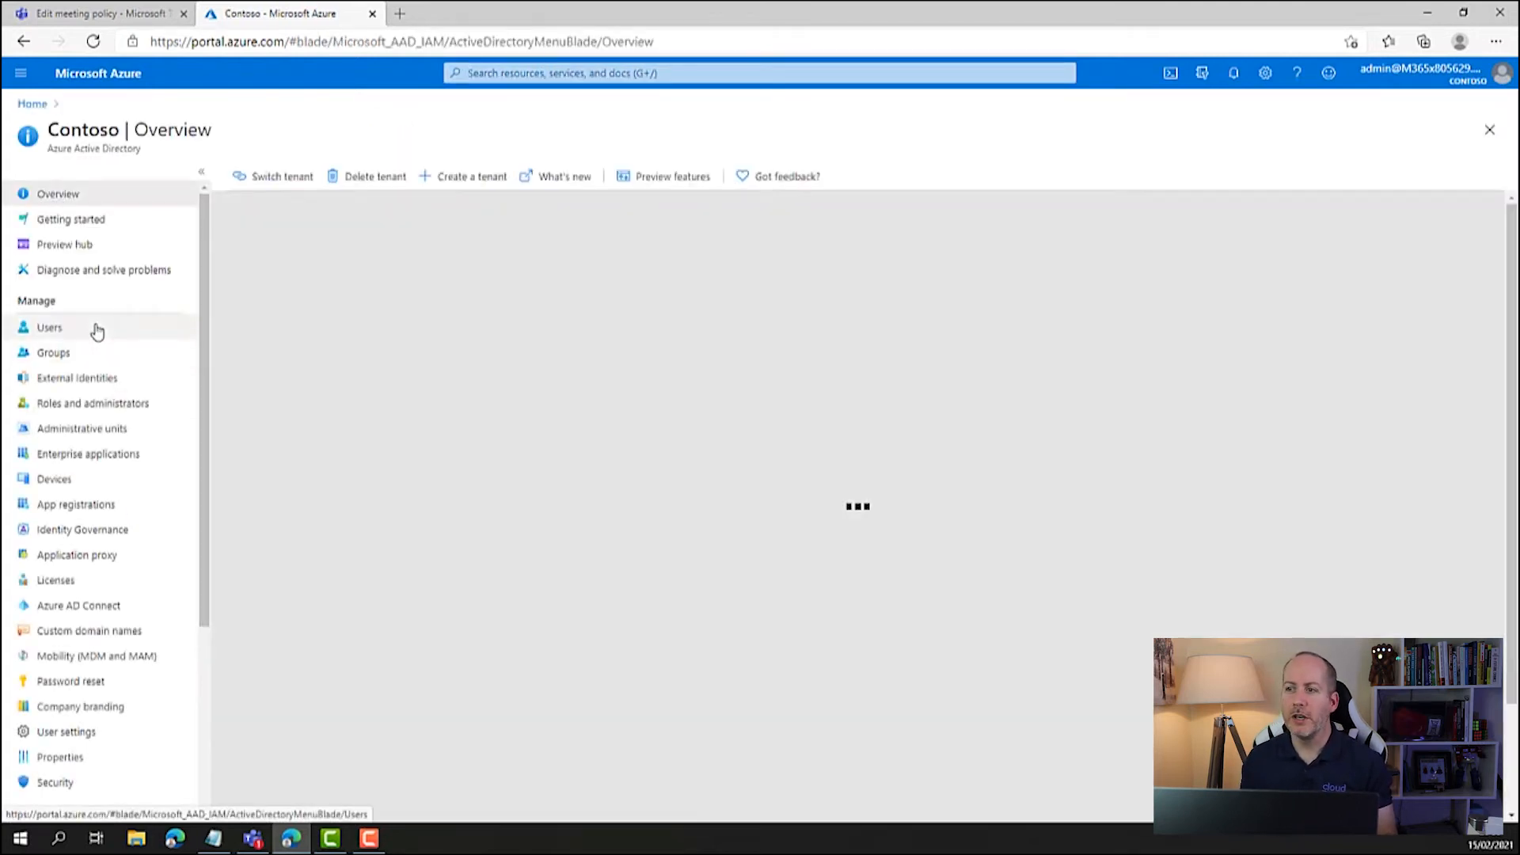
Open the external collaboration settings from the directory's user settings
click(96, 329)
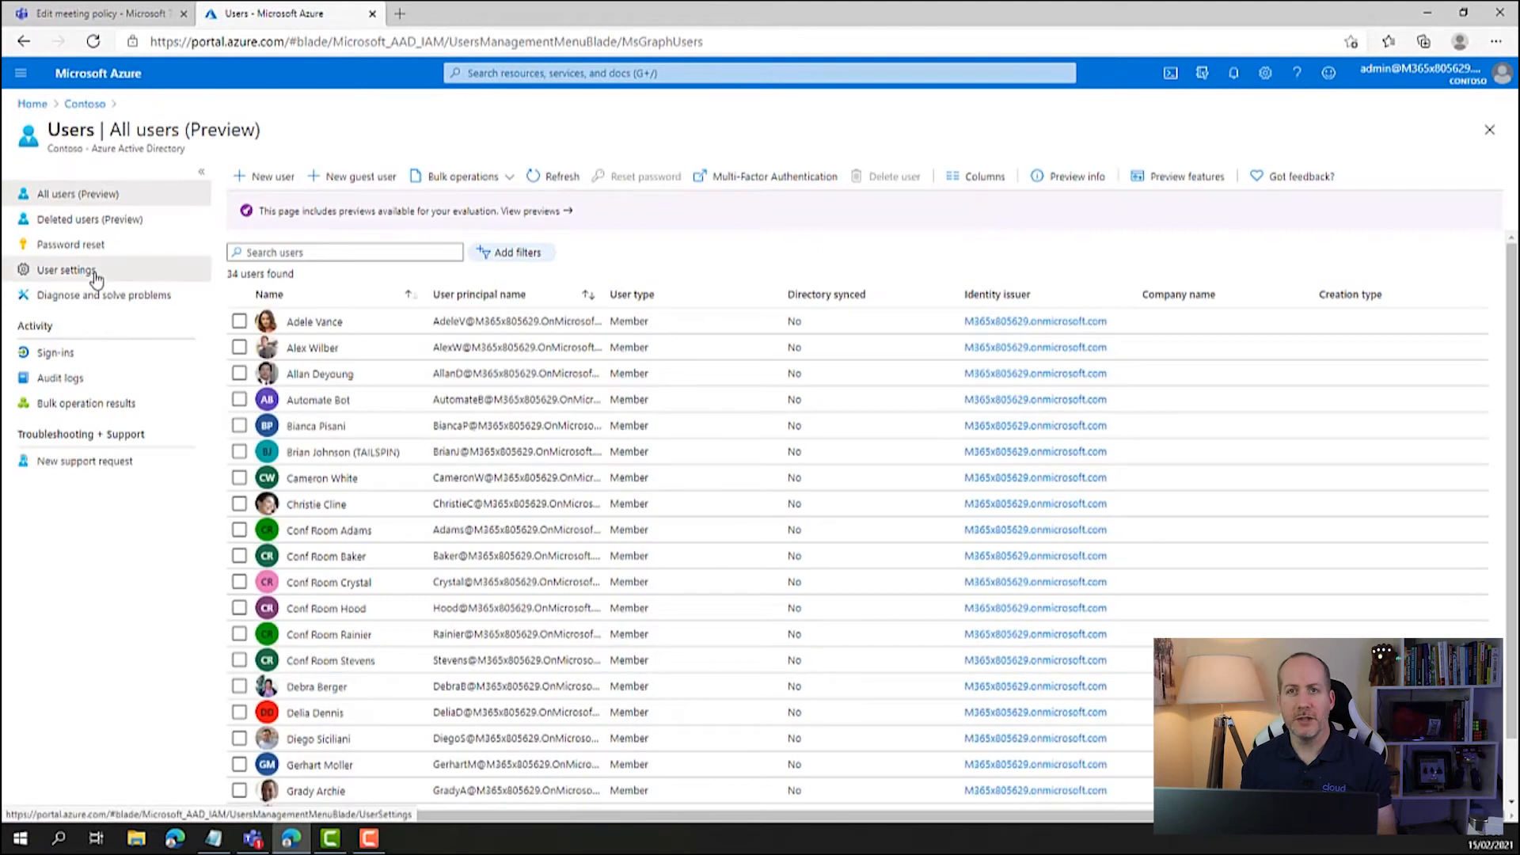
click(96, 277)
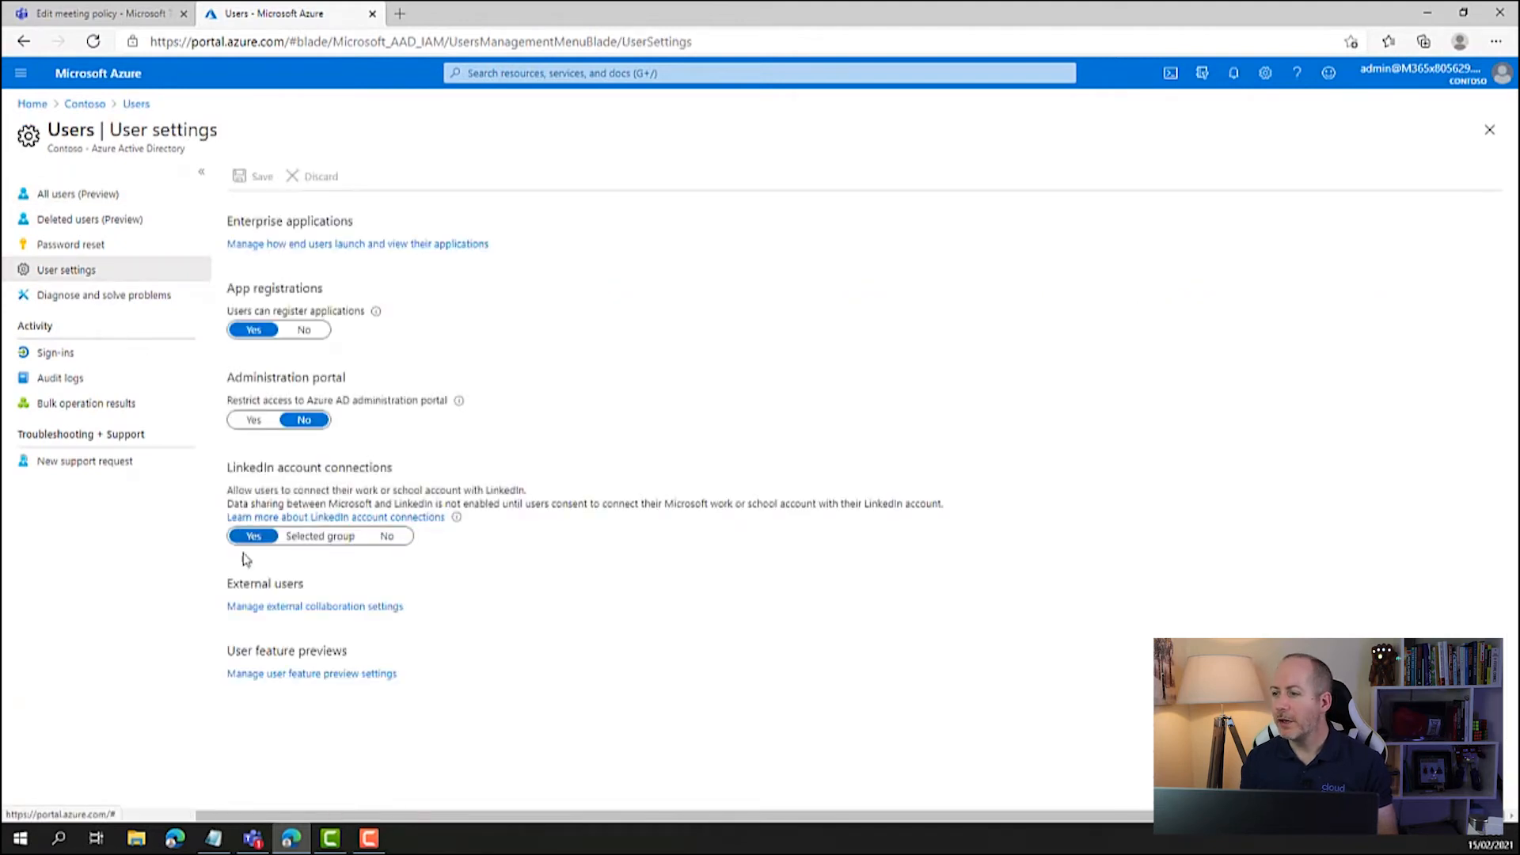
click(369, 608)
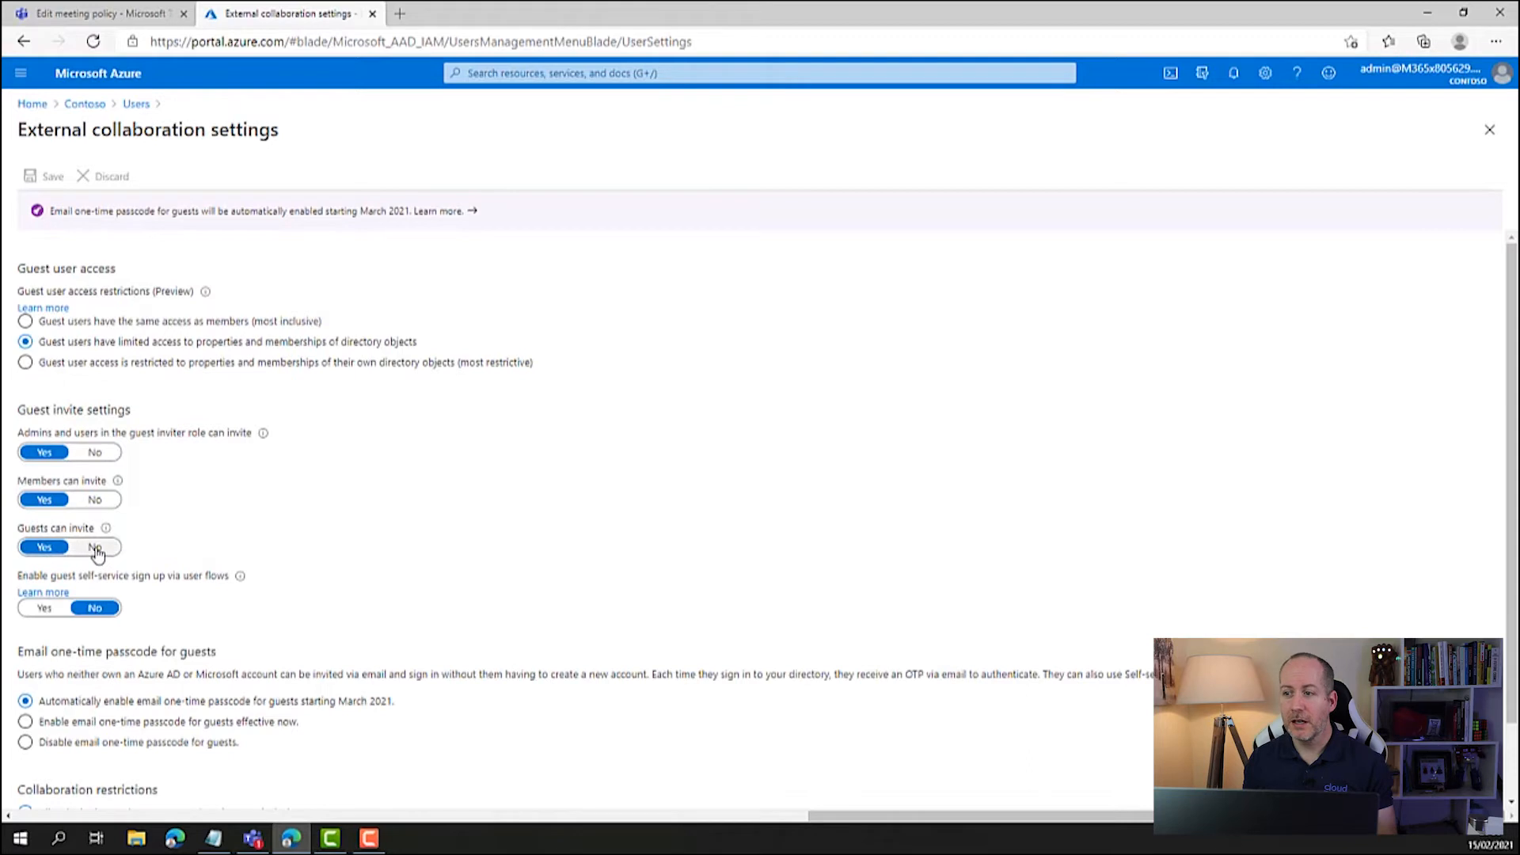
Set Guests can invite to No and save the external collaboration settings
click(93, 548)
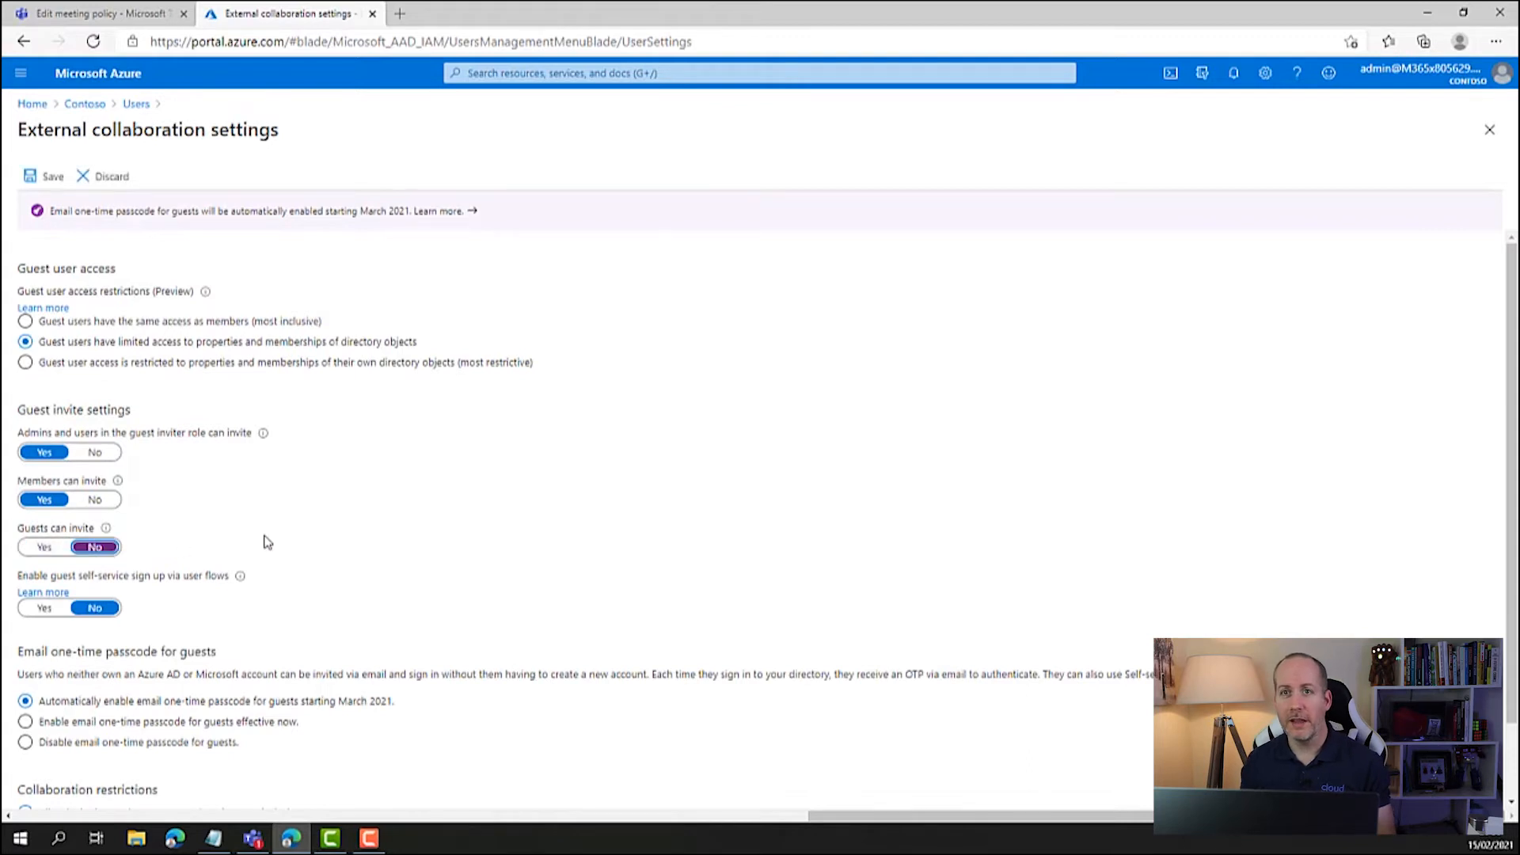
scroll(103, 786, down, 2)
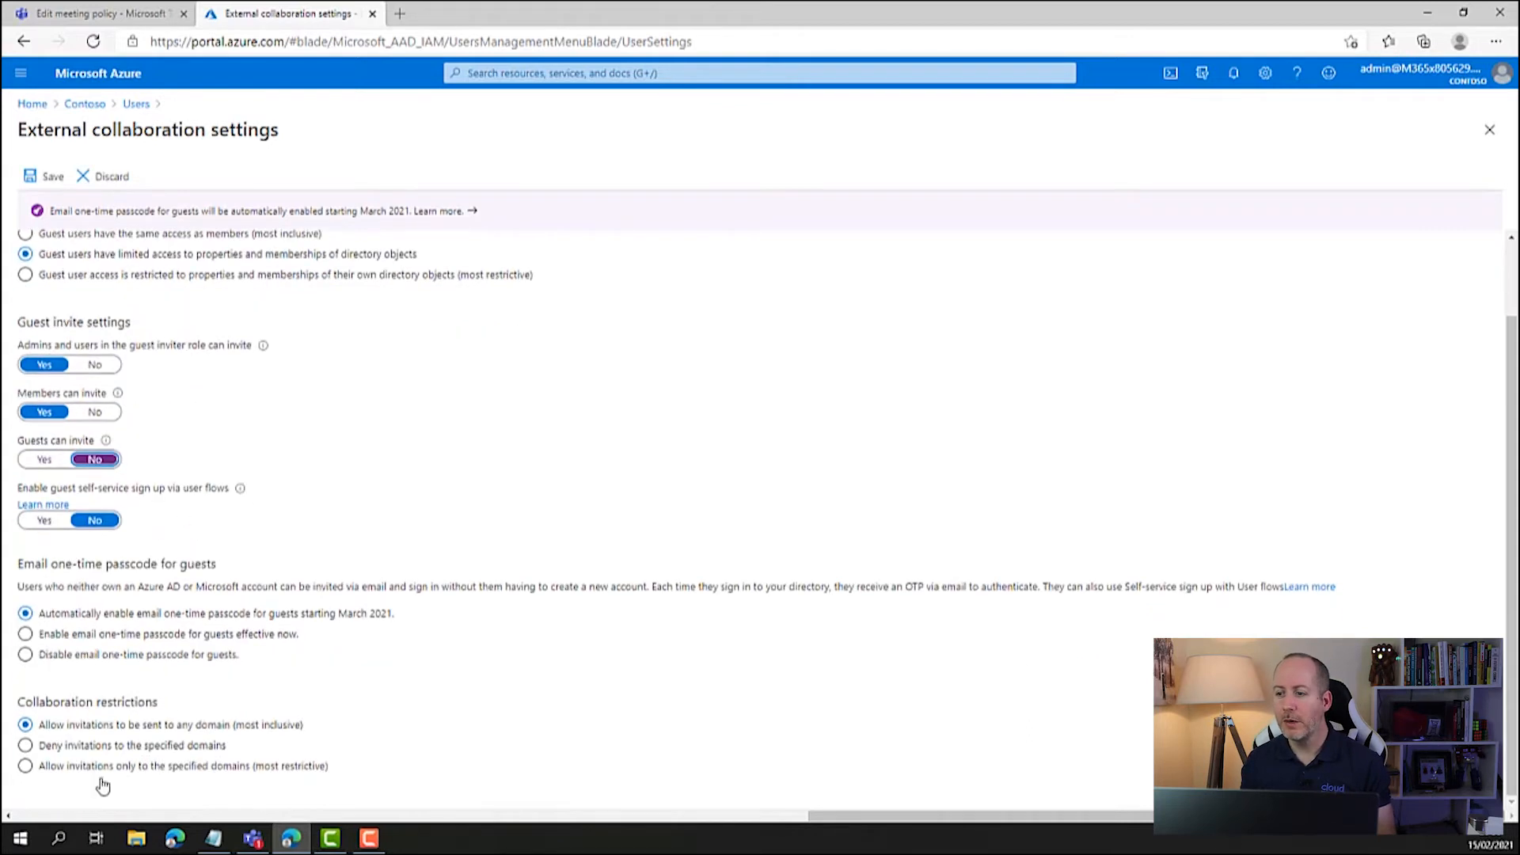
scroll(316, 520, up, 2)
click(45, 176)
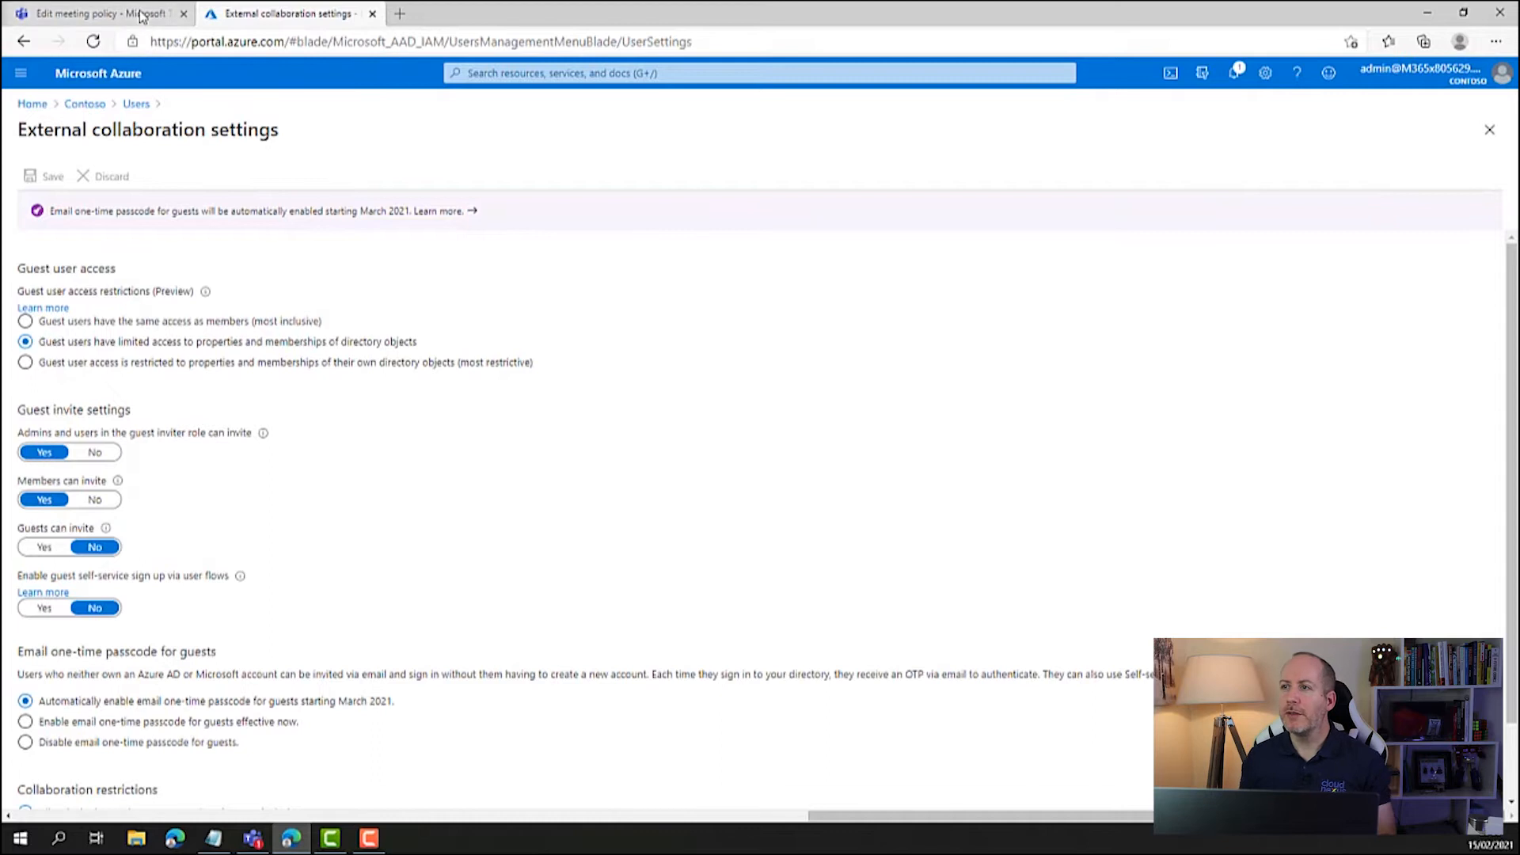
Return to the Microsoft Teams admin center and open the Manage apps page for Teams apps
click(141, 18)
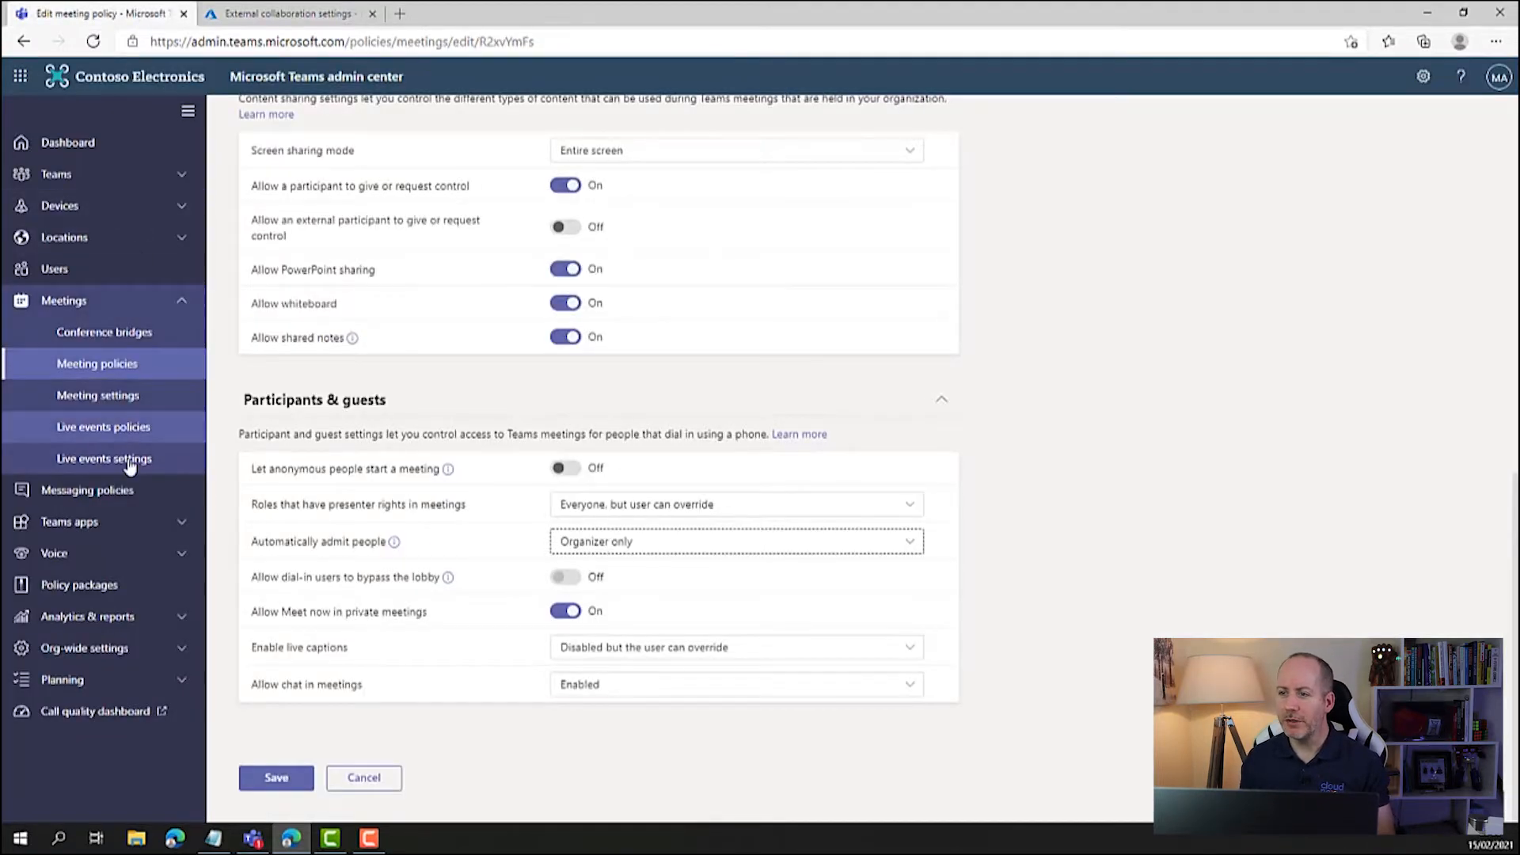
click(123, 523)
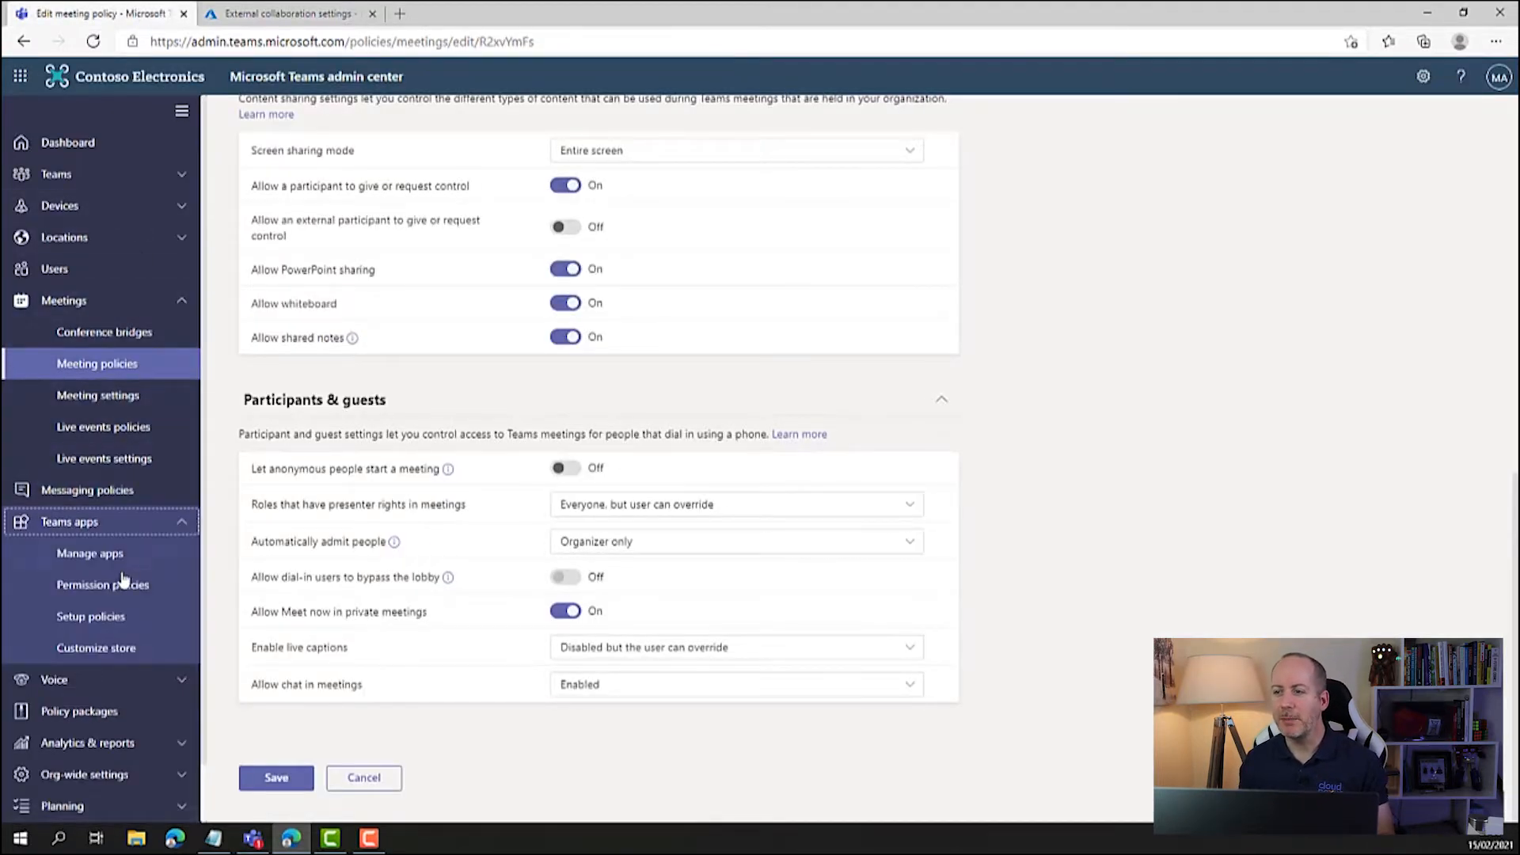
click(128, 560)
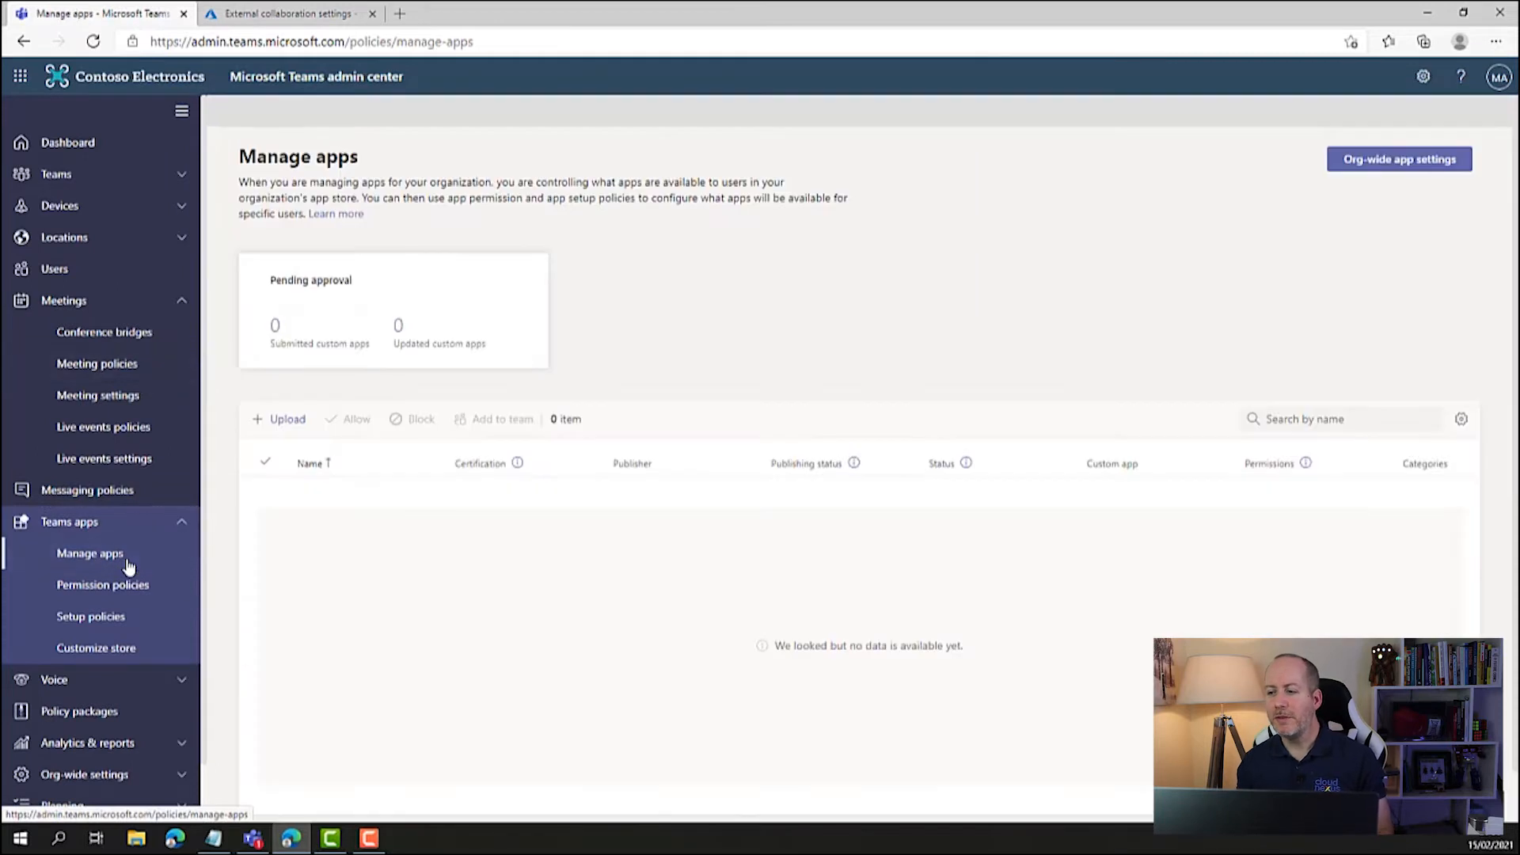
Switch to the Teams desktop client, search the additional apps for "poll", and return to the admin center
click(252, 839)
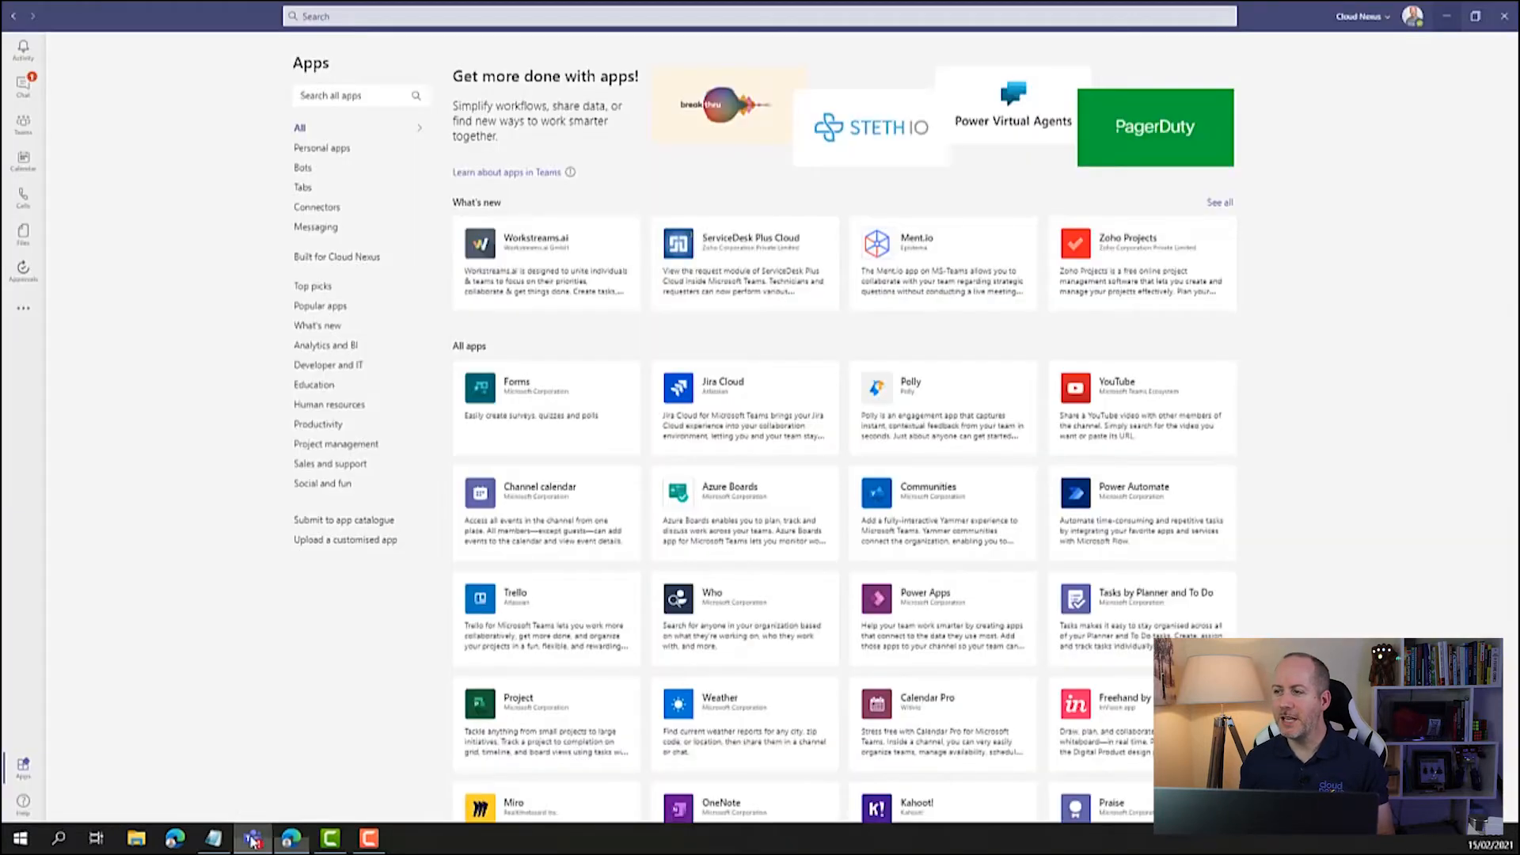
click(25, 311)
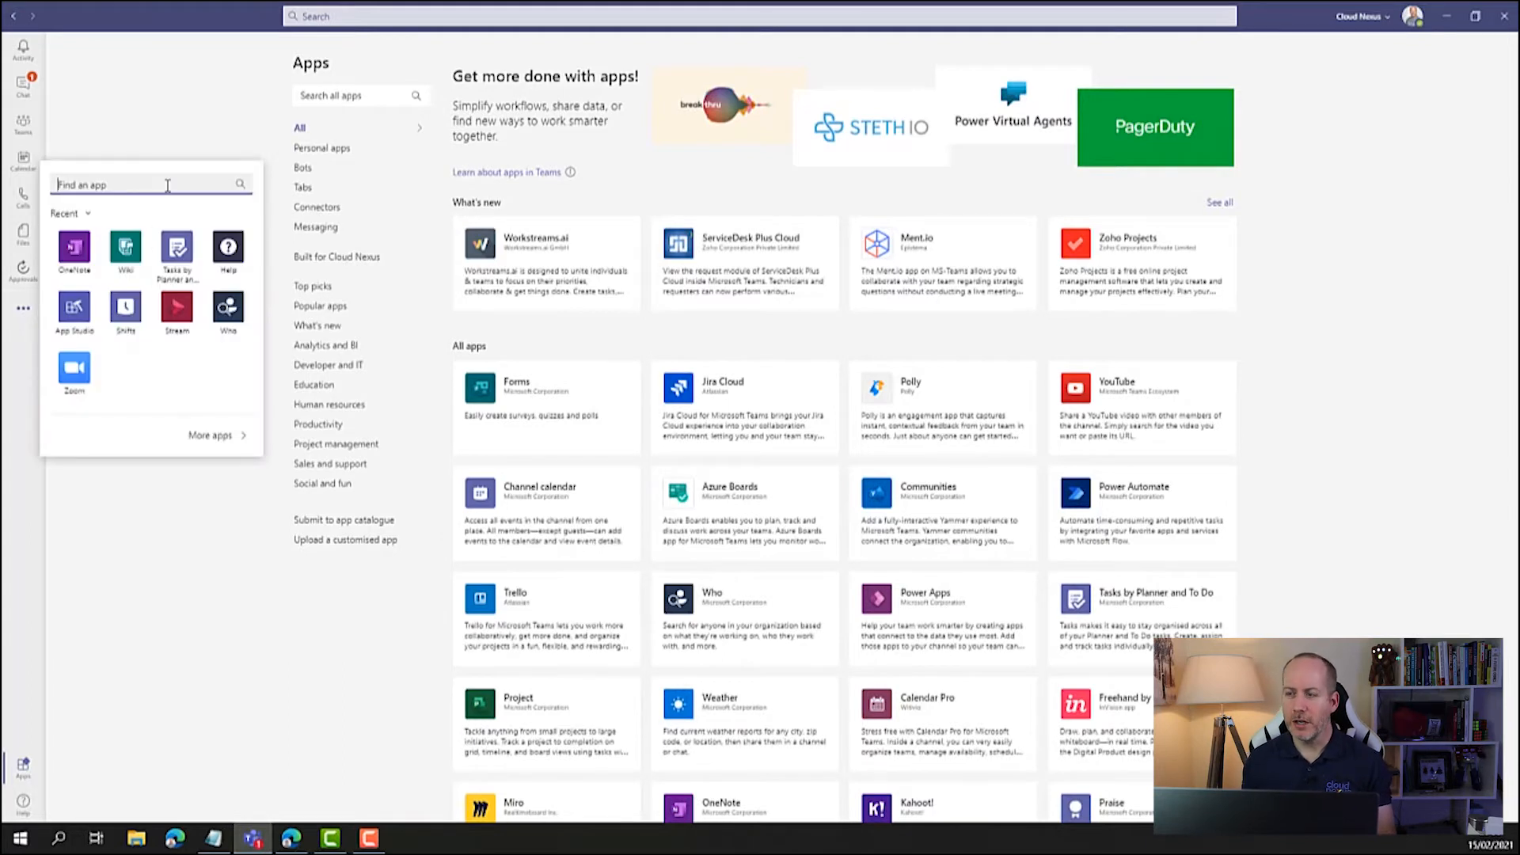
text(poll)
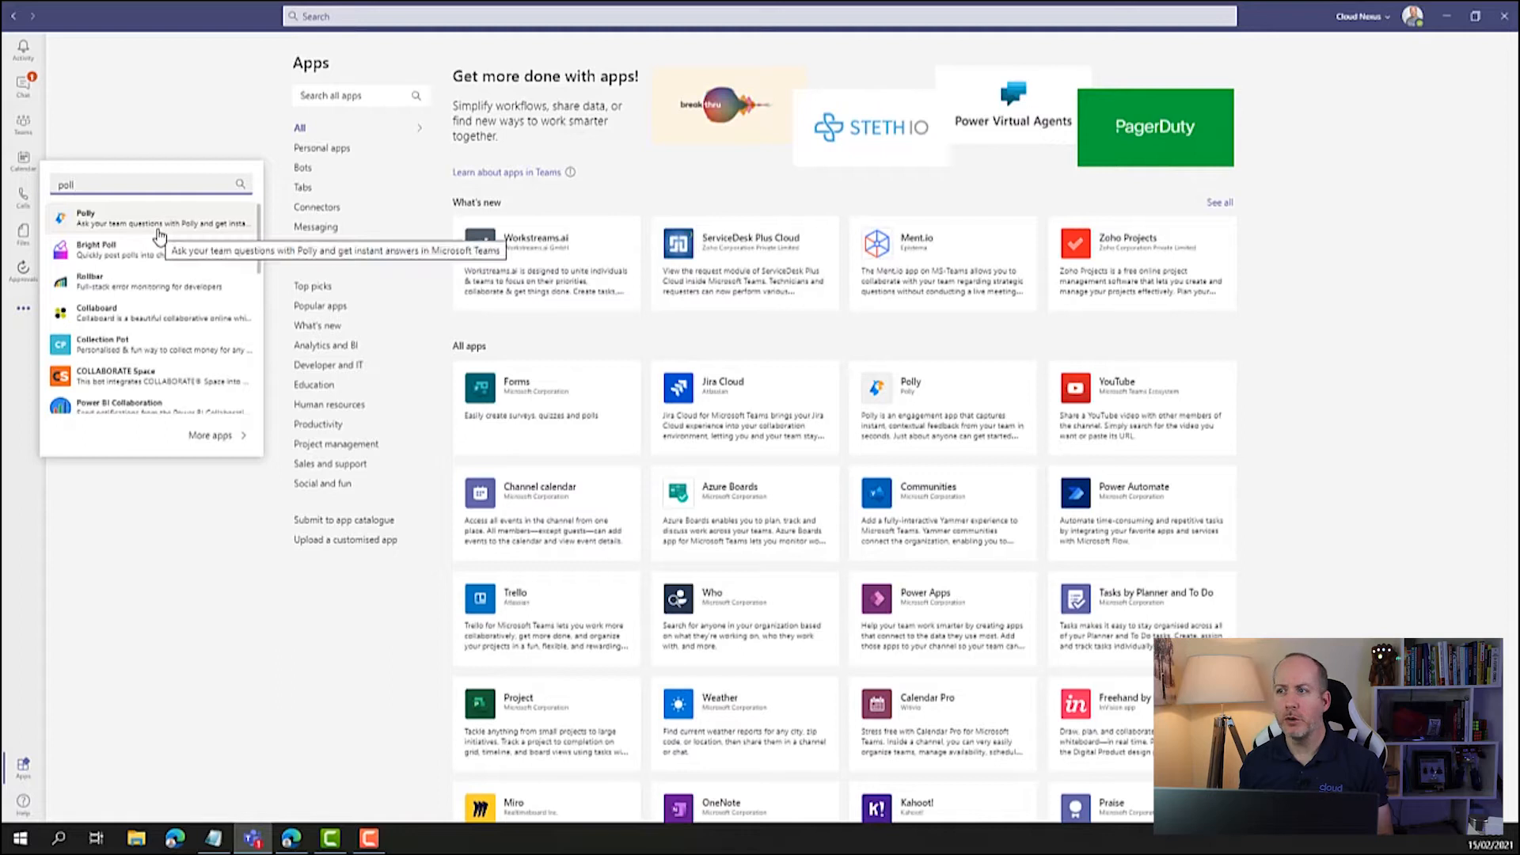
click(177, 129)
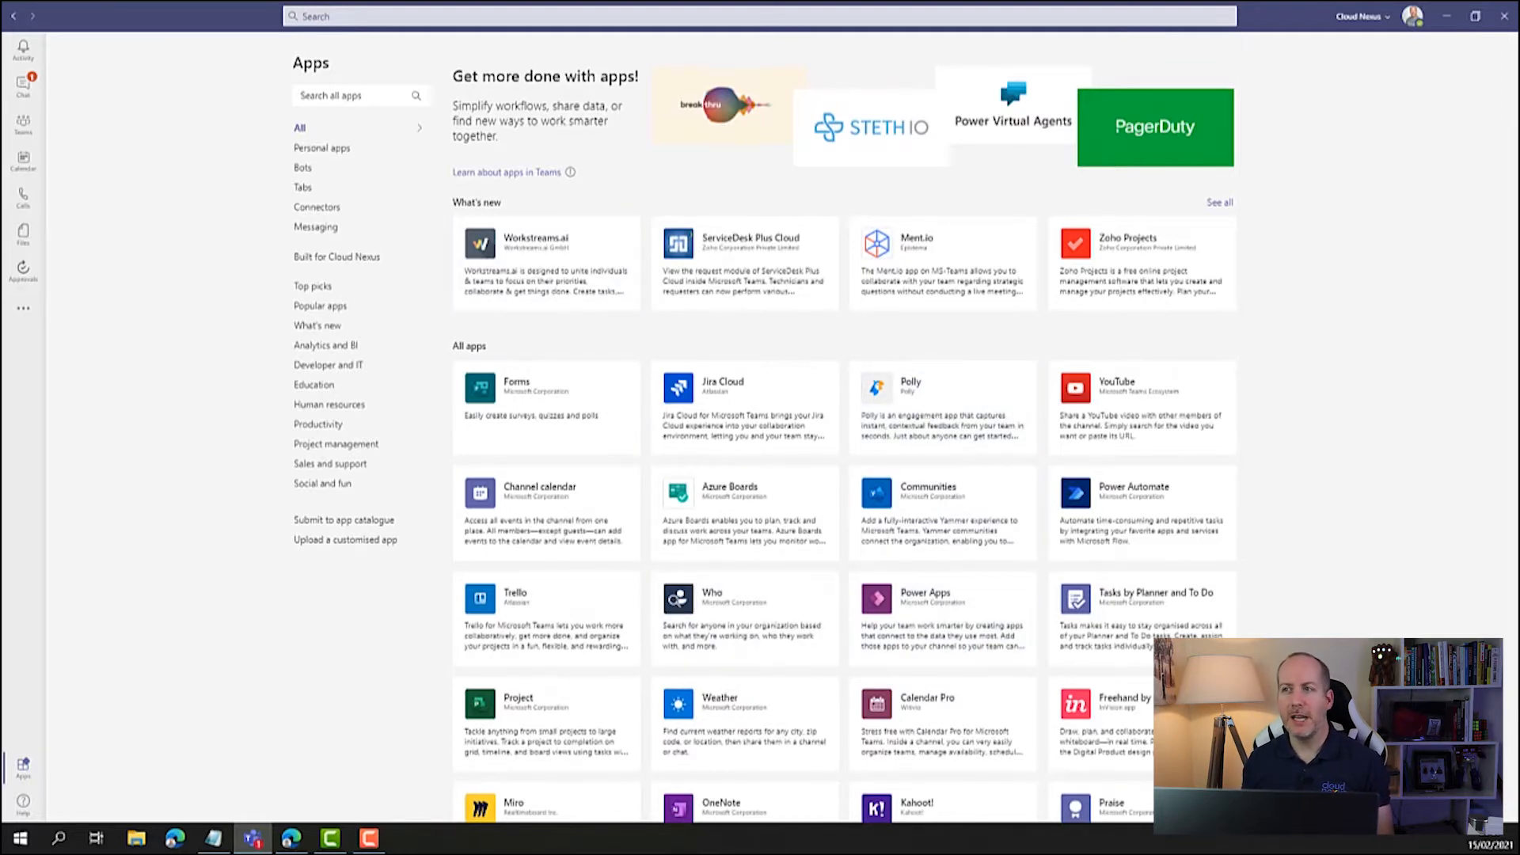
click(1447, 16)
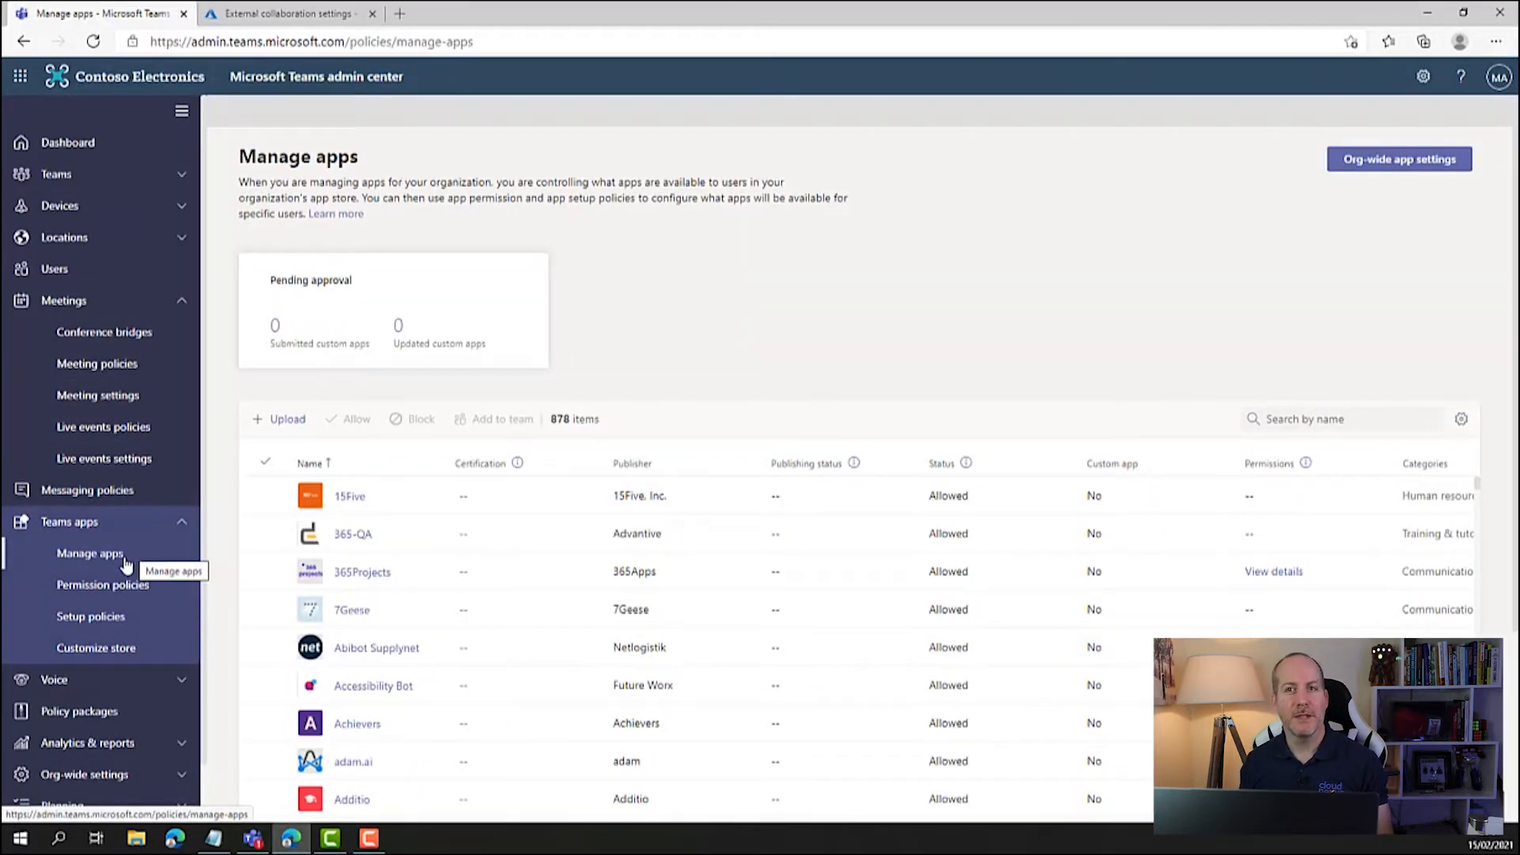
Select the 15Five, 365-QA, 365Projects, 7Geese and Abibot Supplynet apps and browse the rest of the app list
click(265, 496)
click(266, 534)
click(265, 572)
click(265, 610)
click(265, 648)
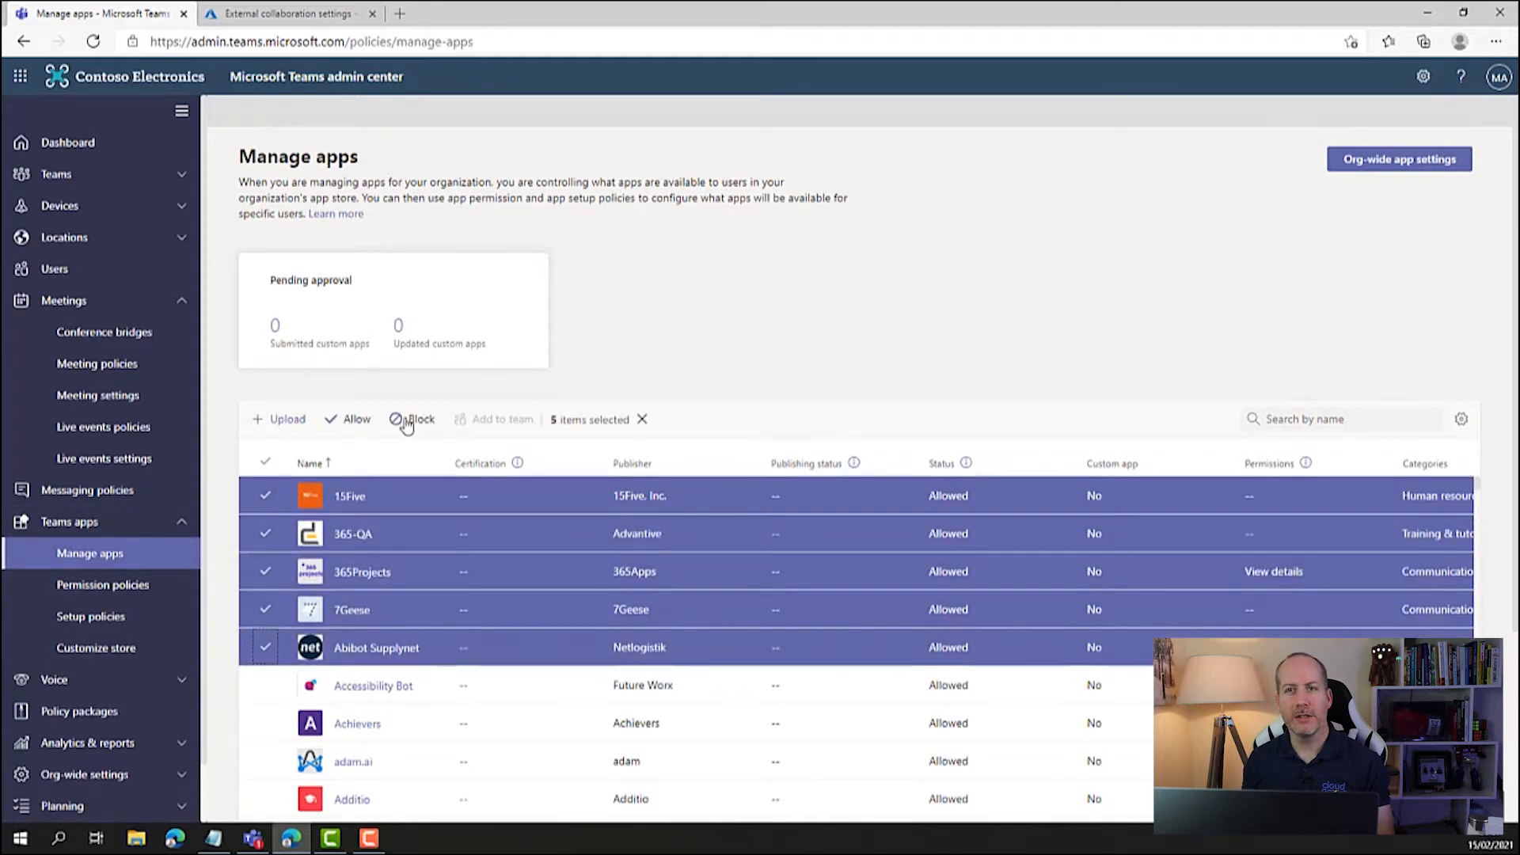
scroll(713, 681, down, 15)
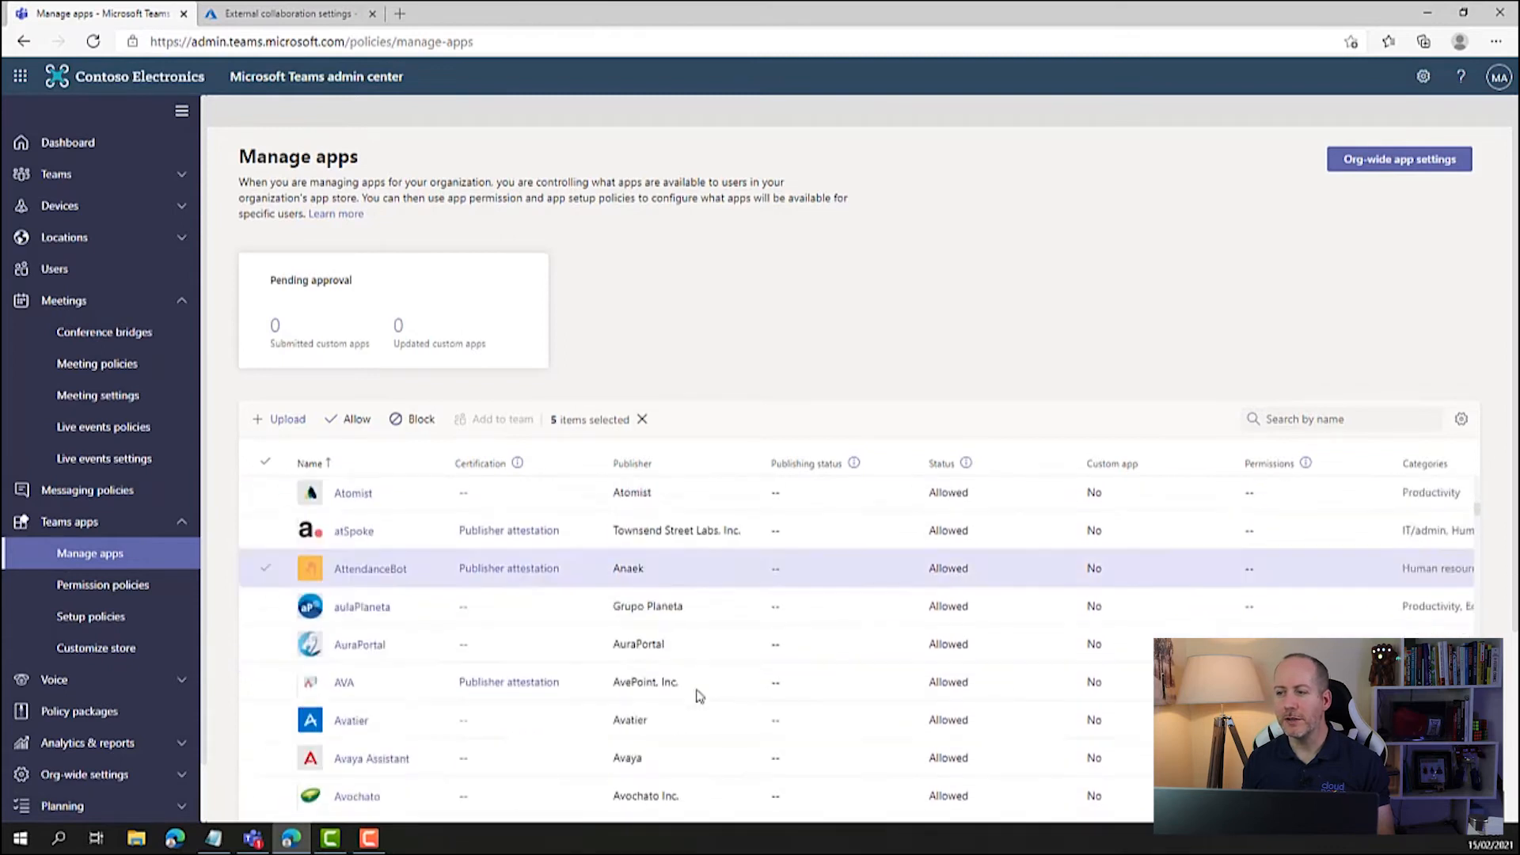
scroll(697, 689, down, 10)
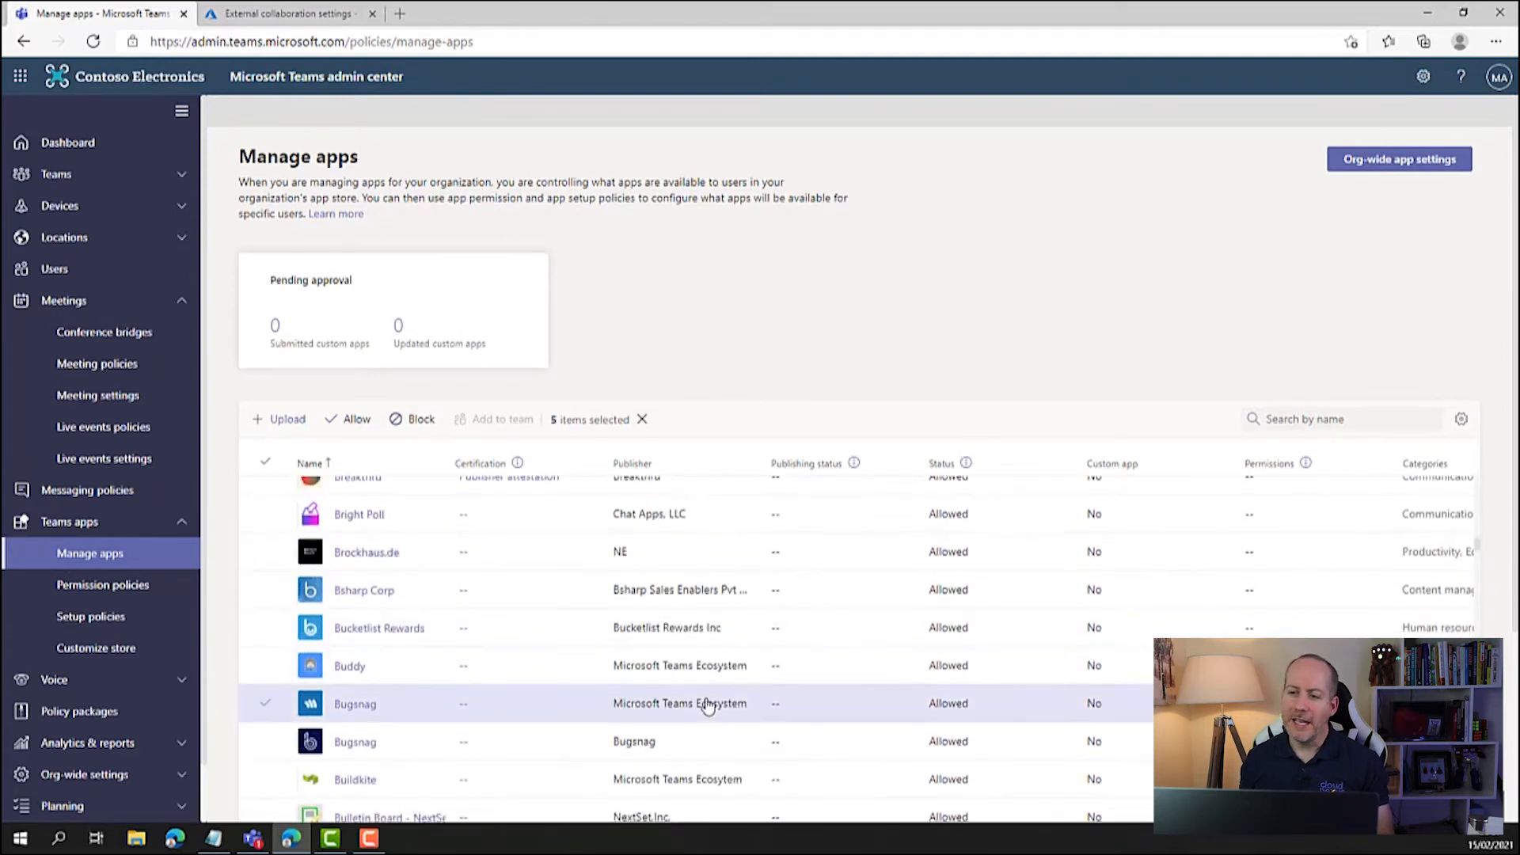
Open the Global app permission policy and review the allow and block options for Microsoft, third-party and custom apps
click(141, 590)
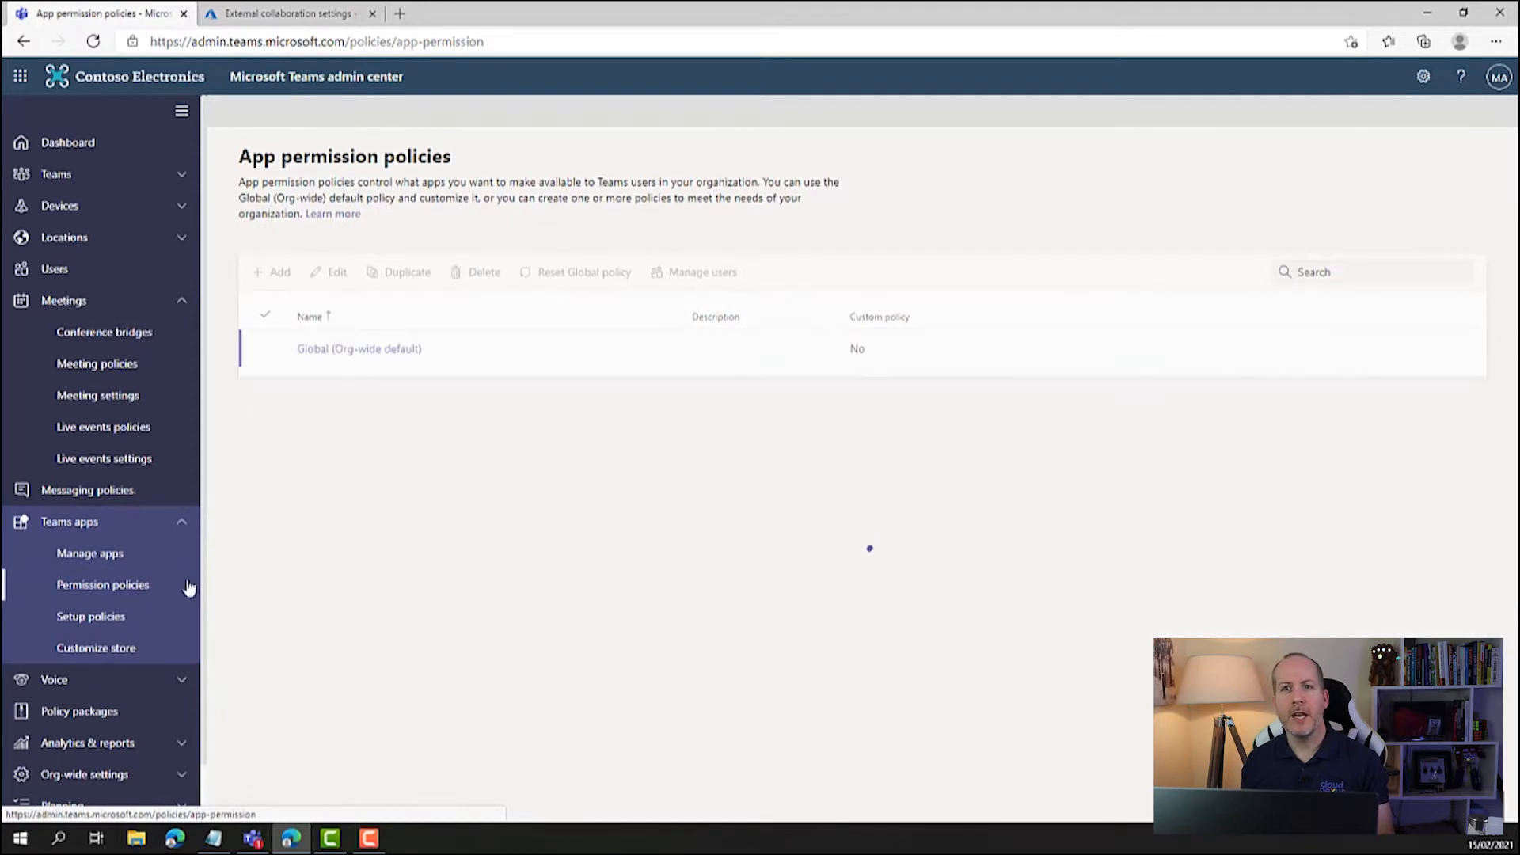
click(394, 349)
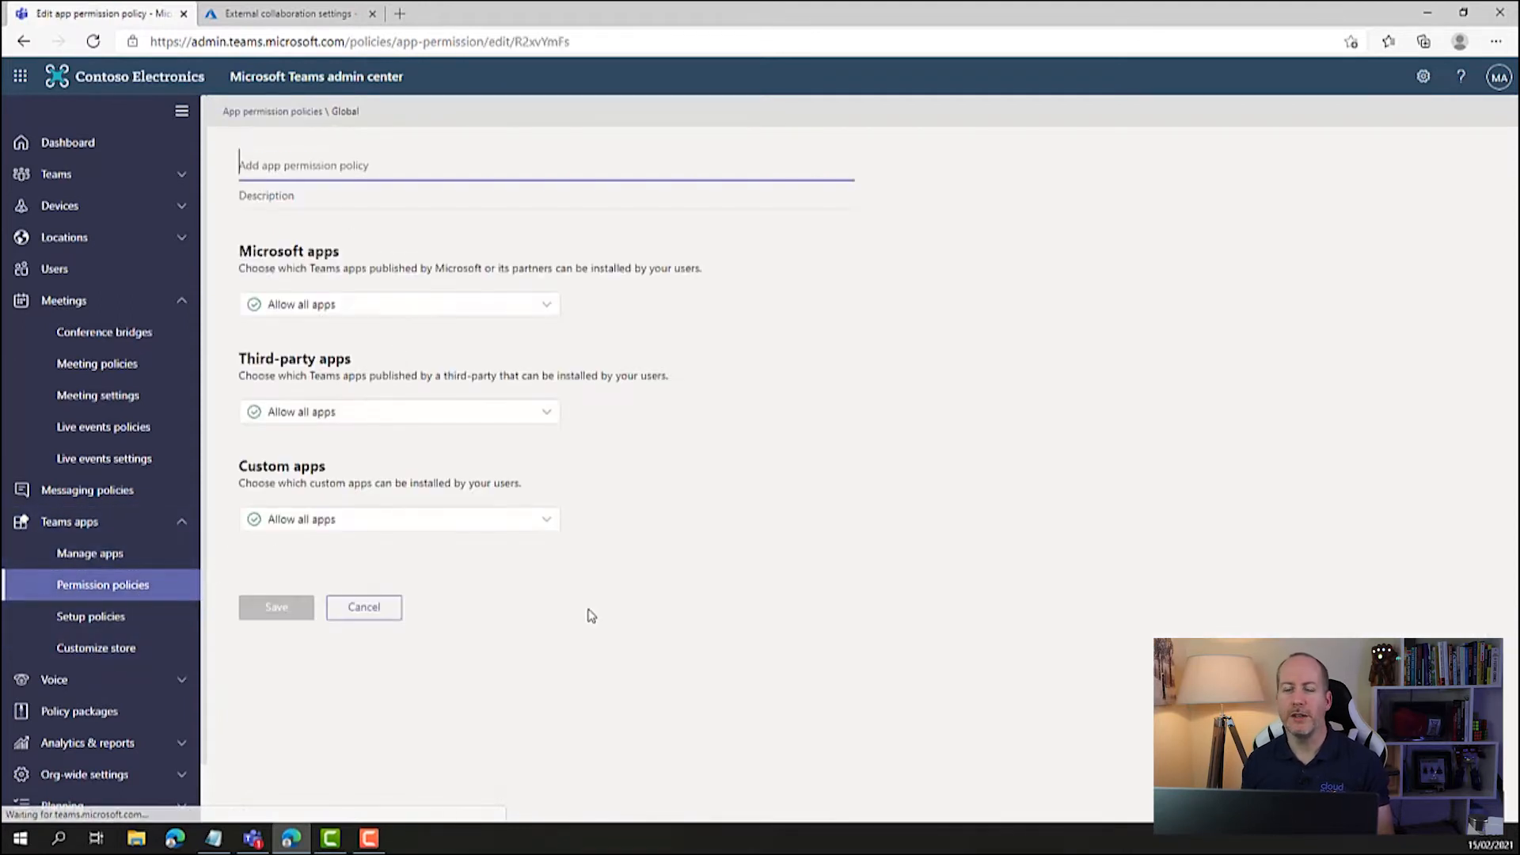
click(471, 305)
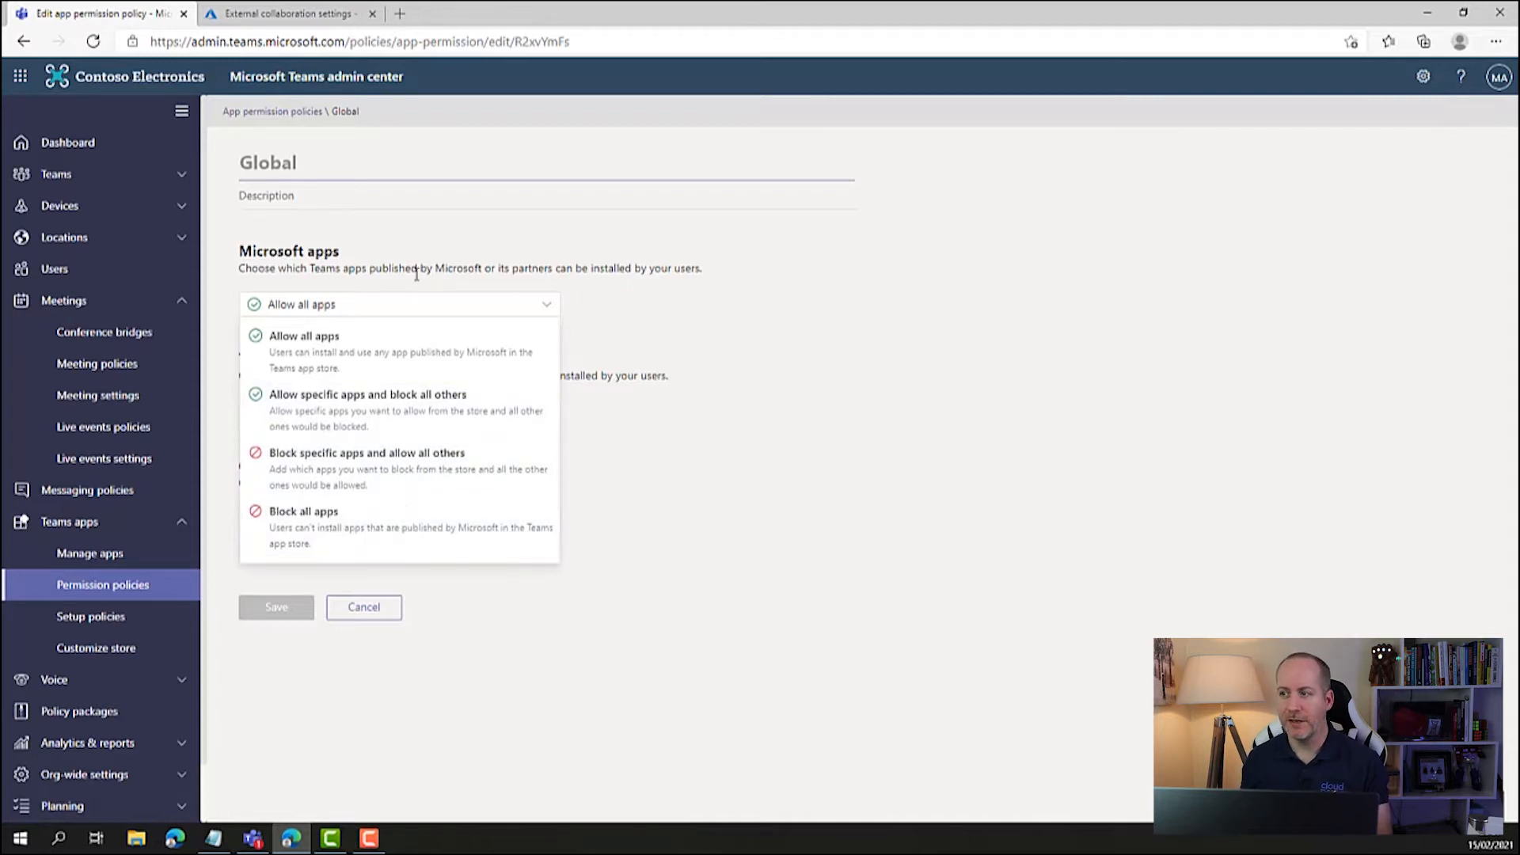
click(353, 329)
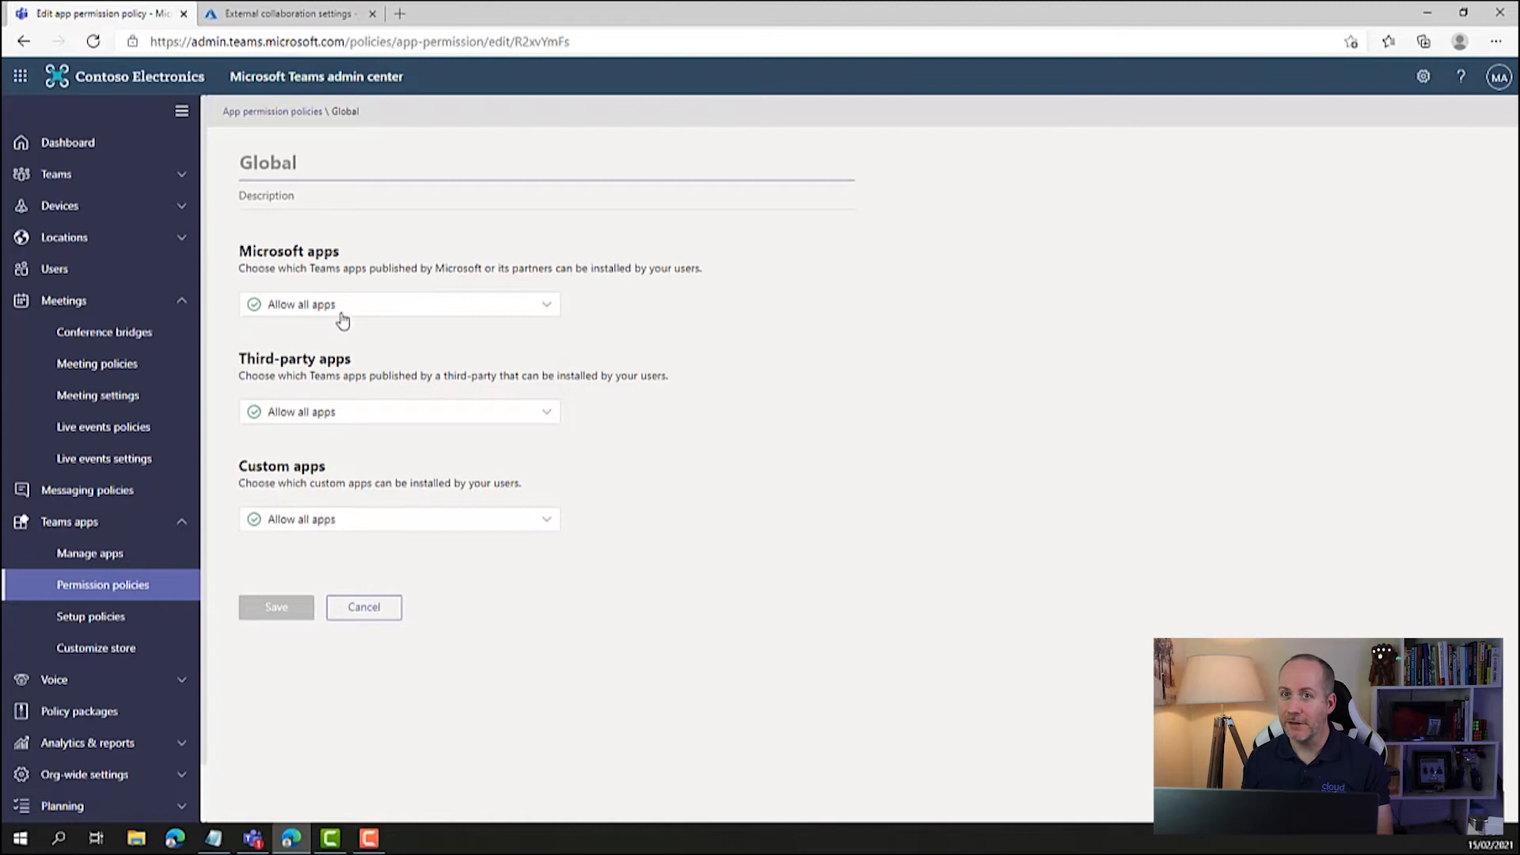
click(398, 416)
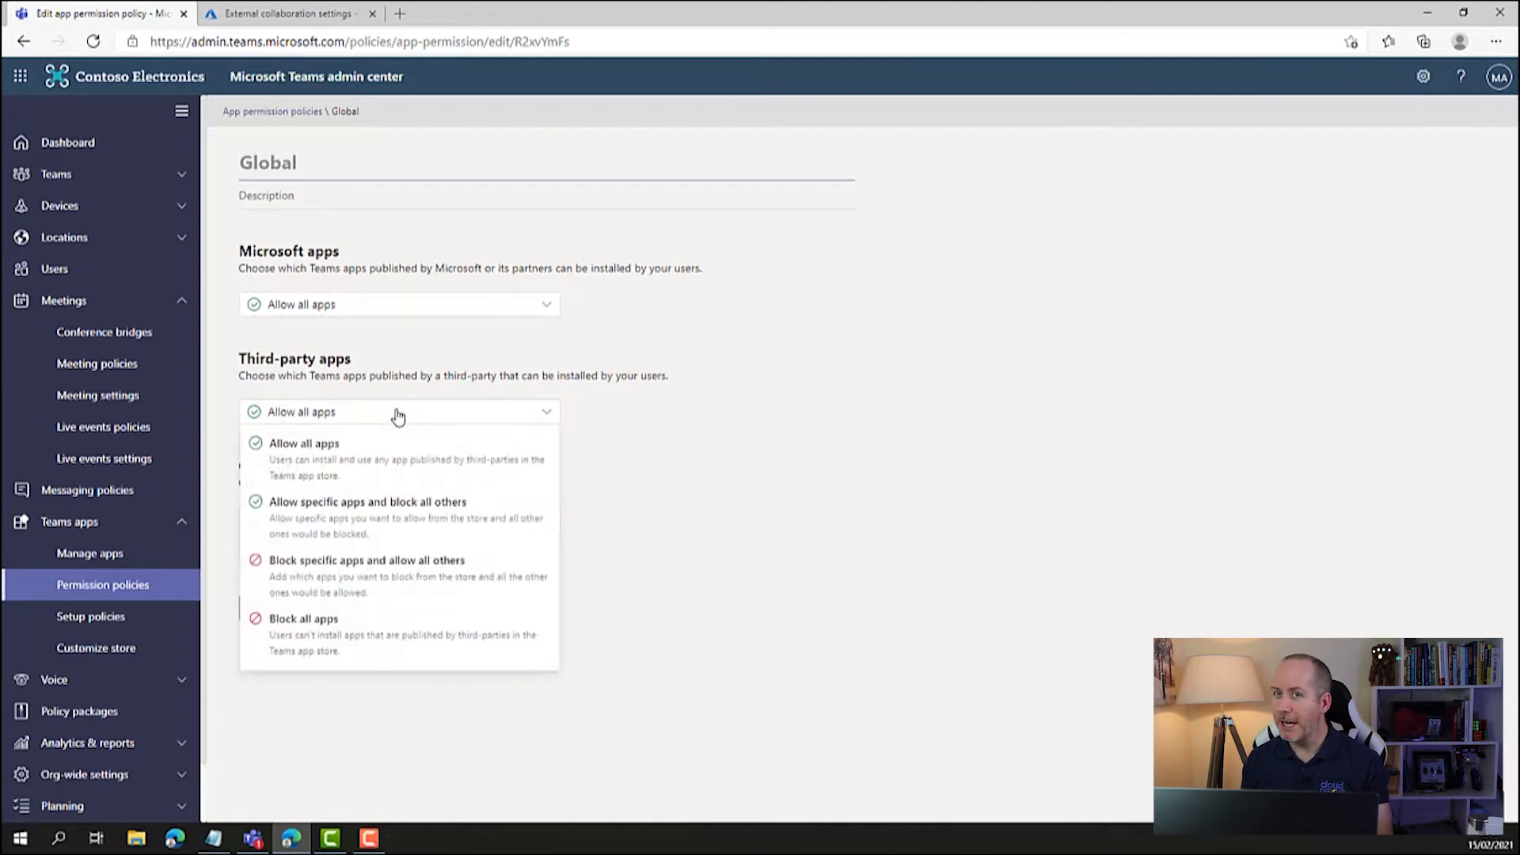
click(396, 416)
click(428, 522)
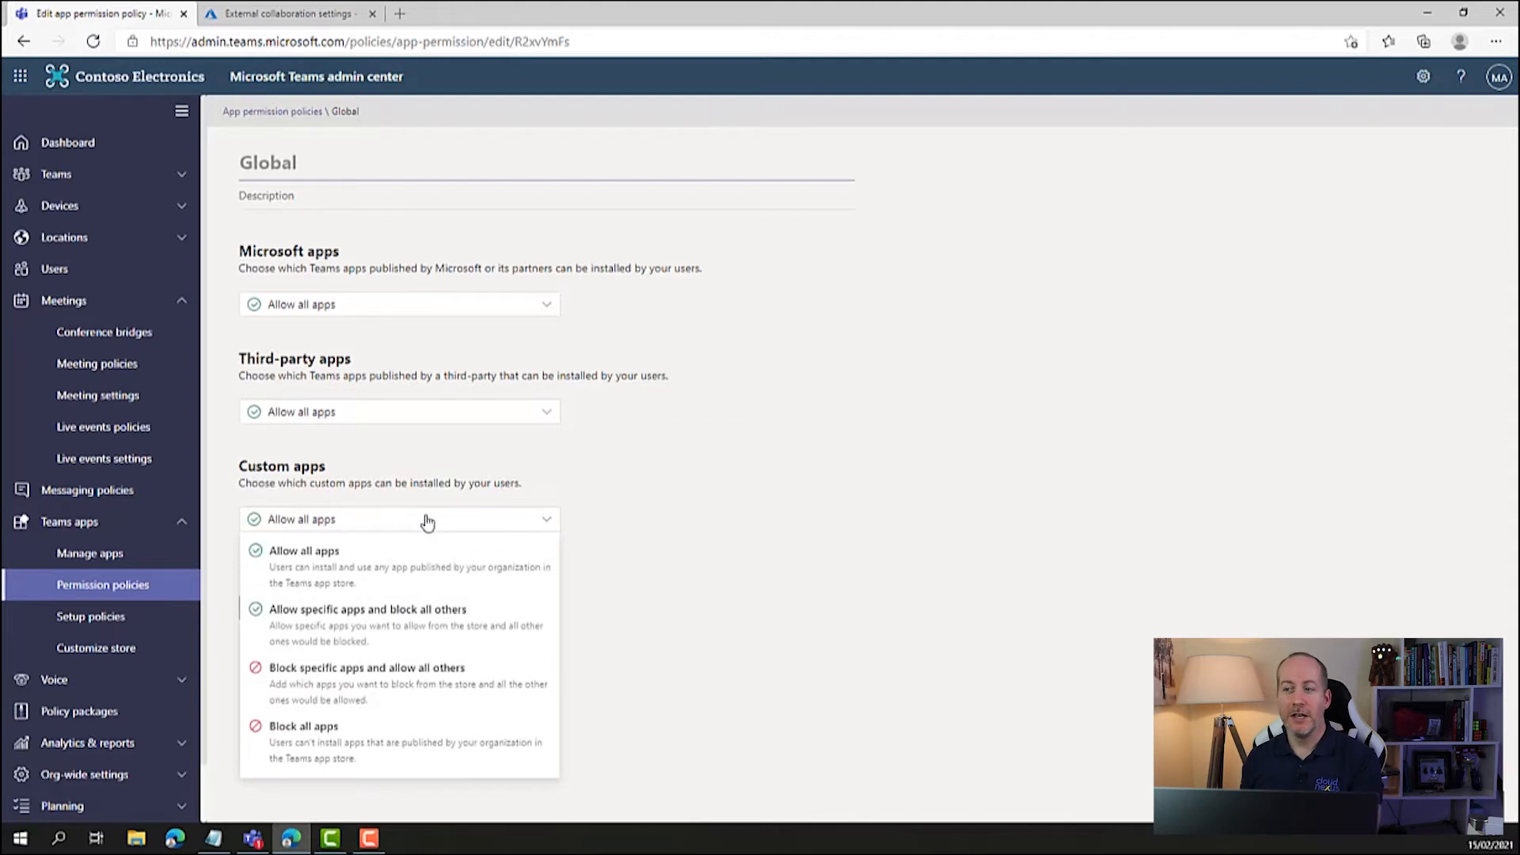
click(427, 520)
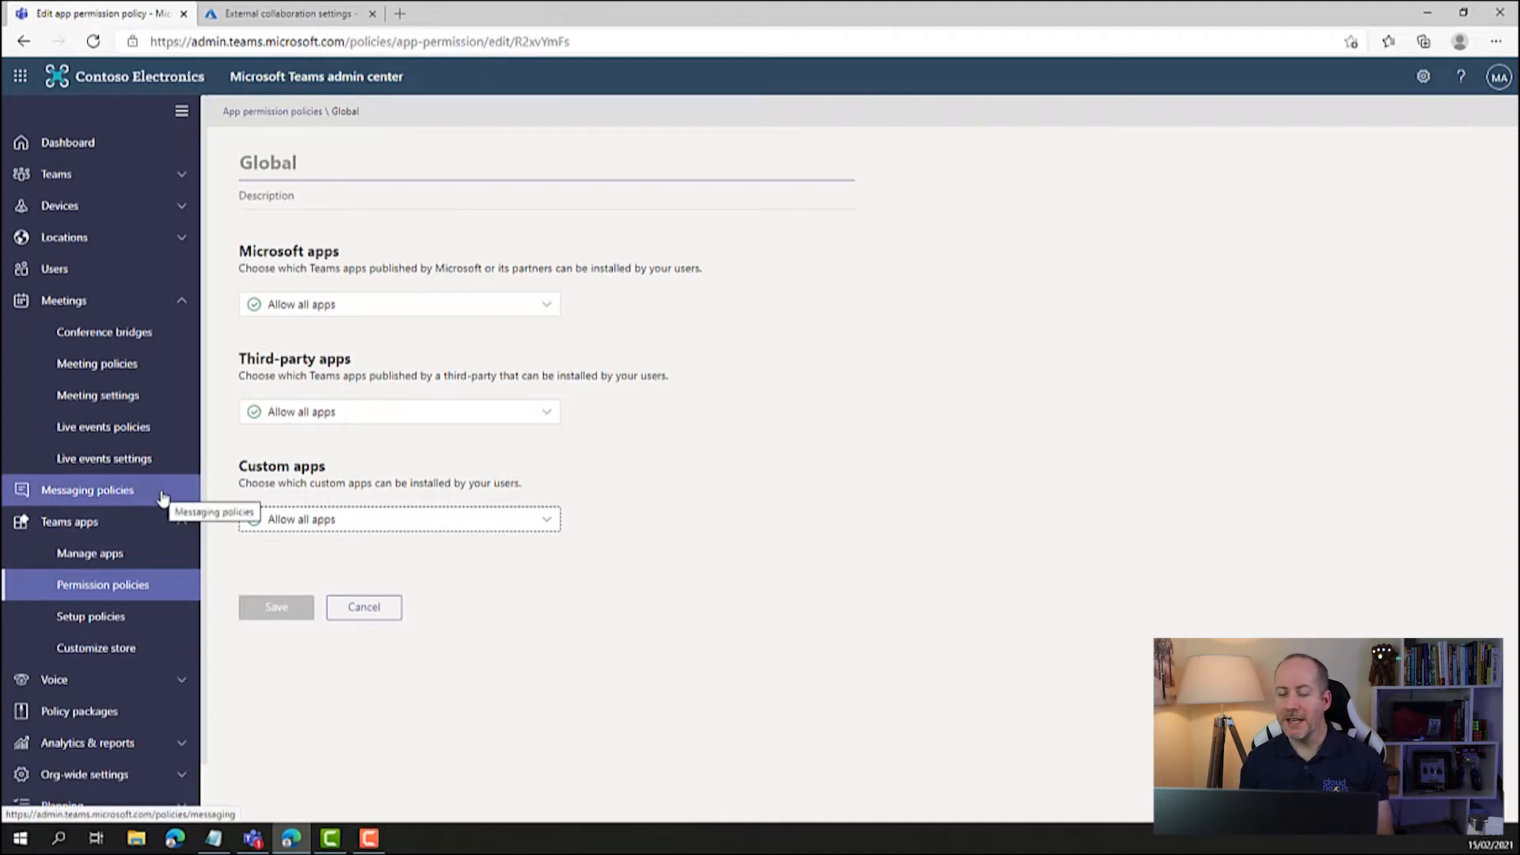
Open the External access page of the org-wide settings
scroll(163, 498, down, 1)
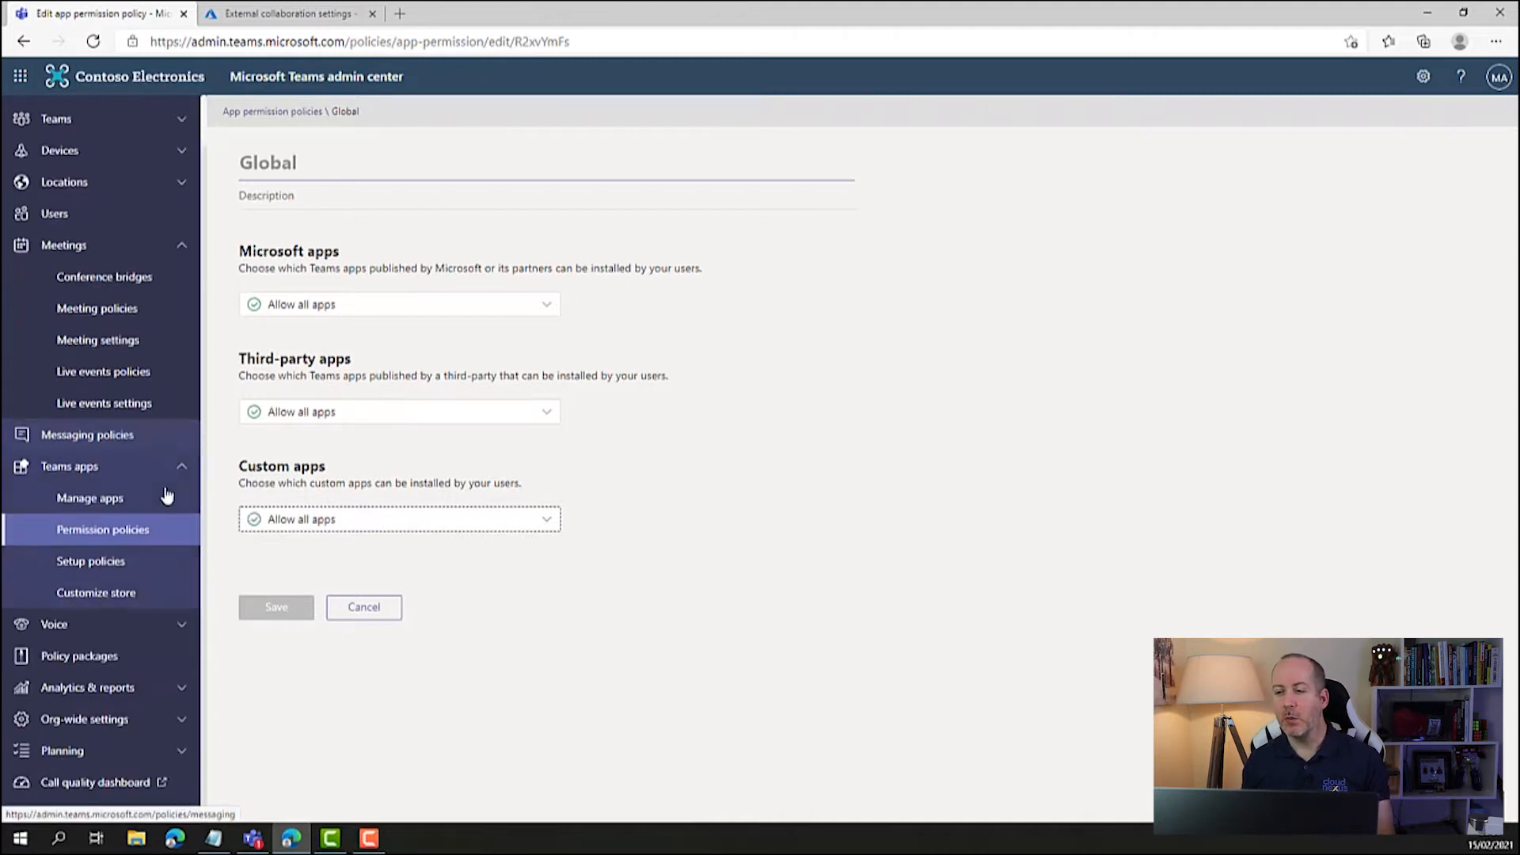
click(148, 720)
scroll(146, 713, down, 3)
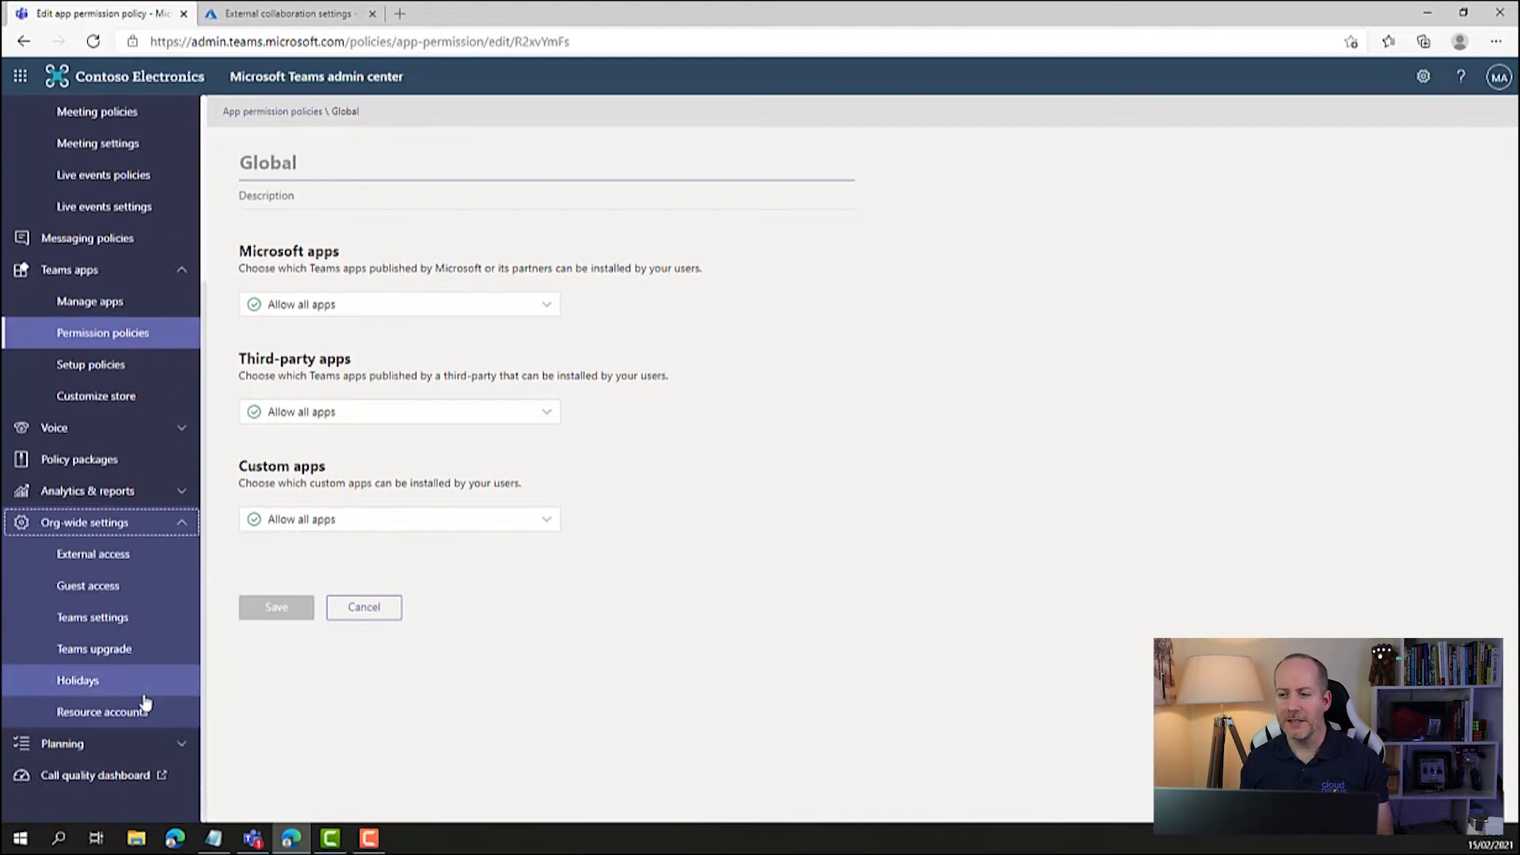
click(151, 553)
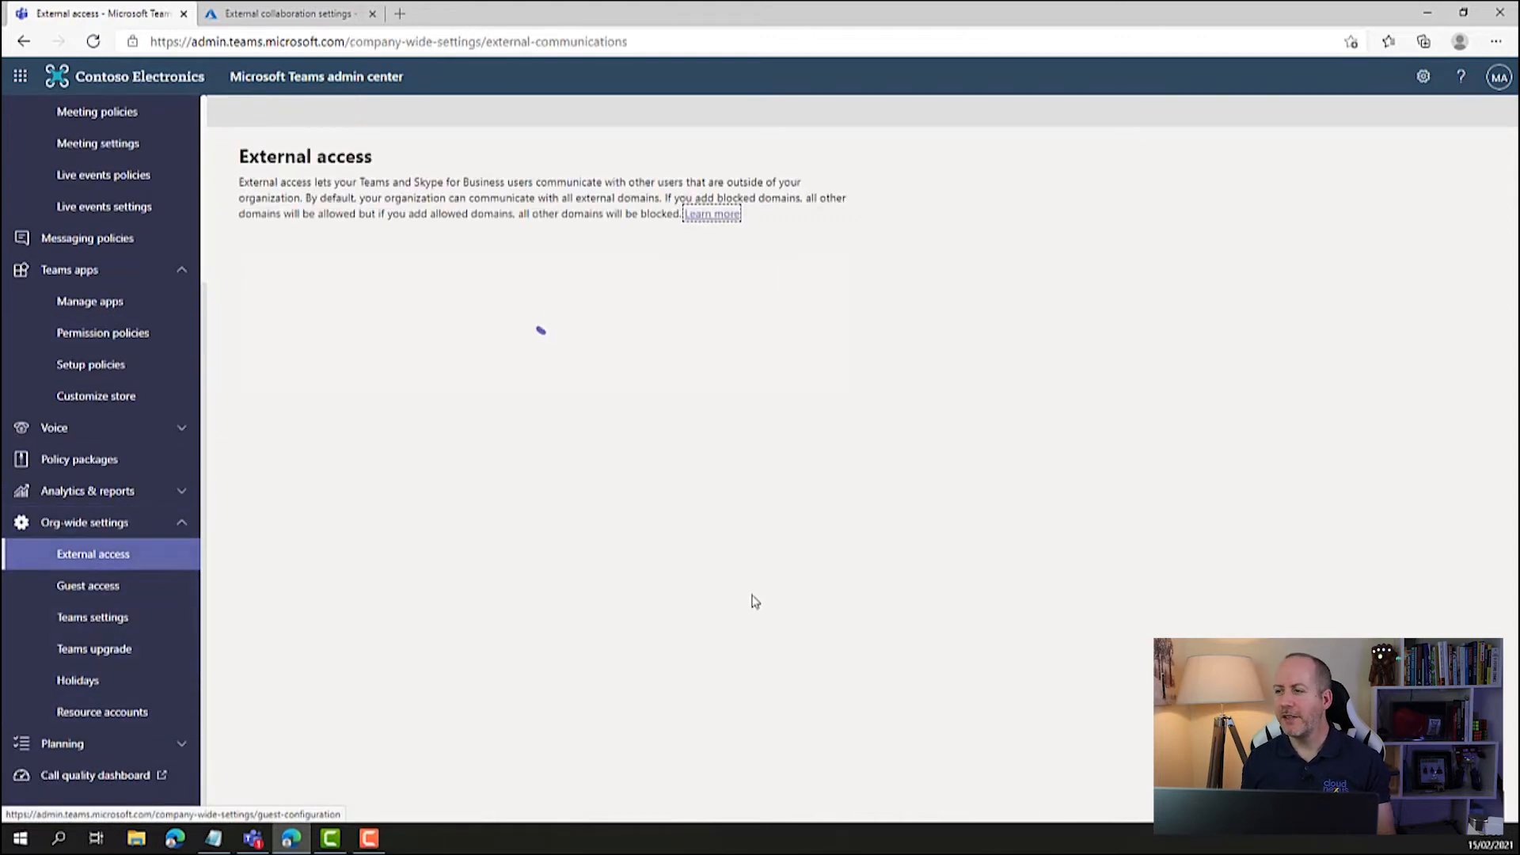
Open the org-wide Guest access page and review the calling, meeting and messaging settings and the options for allowing guest access in Teams
click(123, 590)
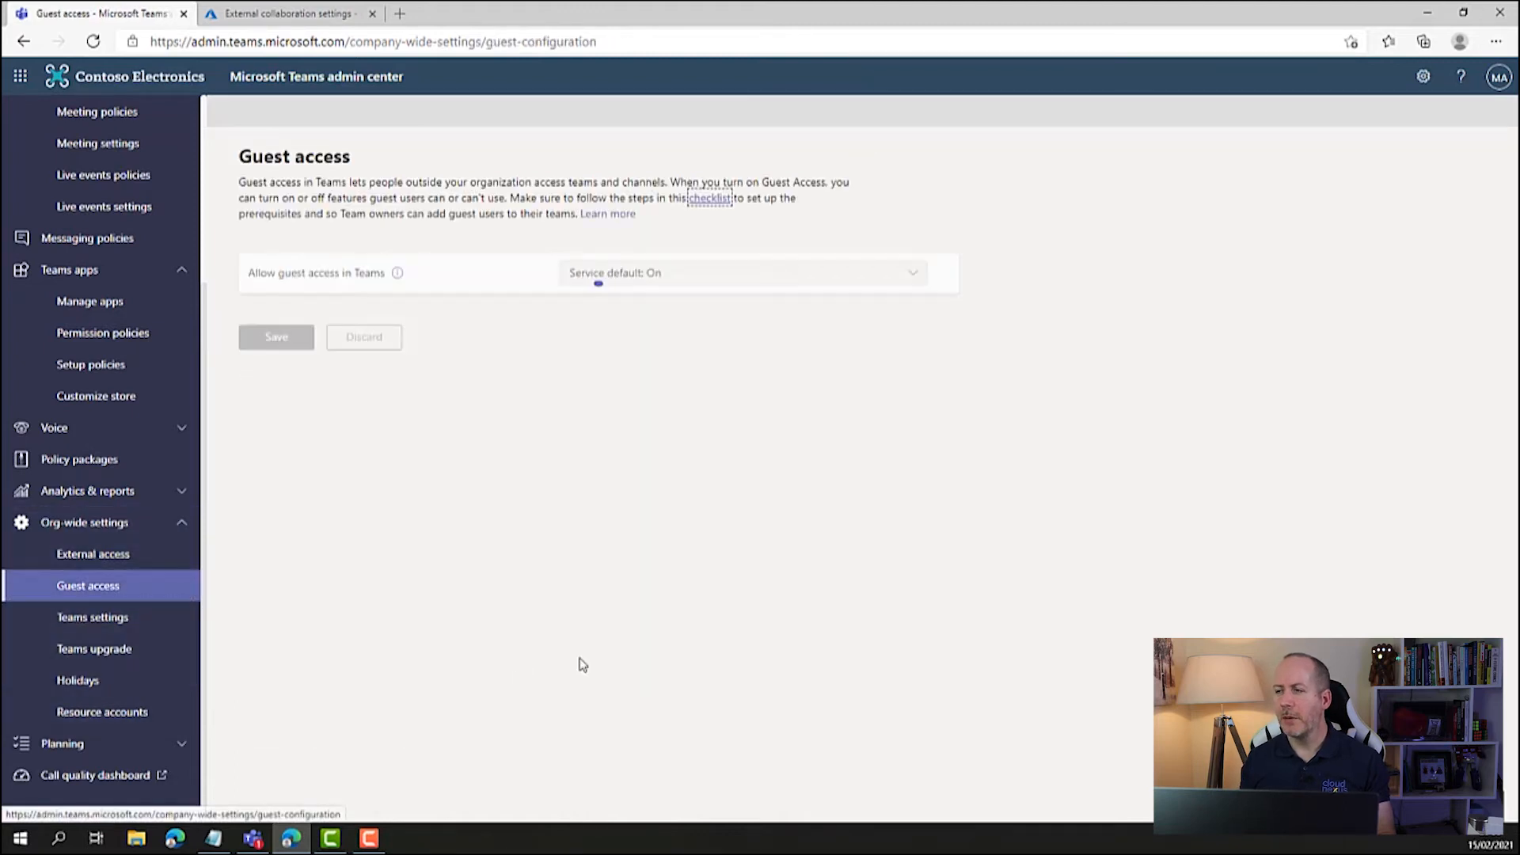
scroll(775, 581, down, 4)
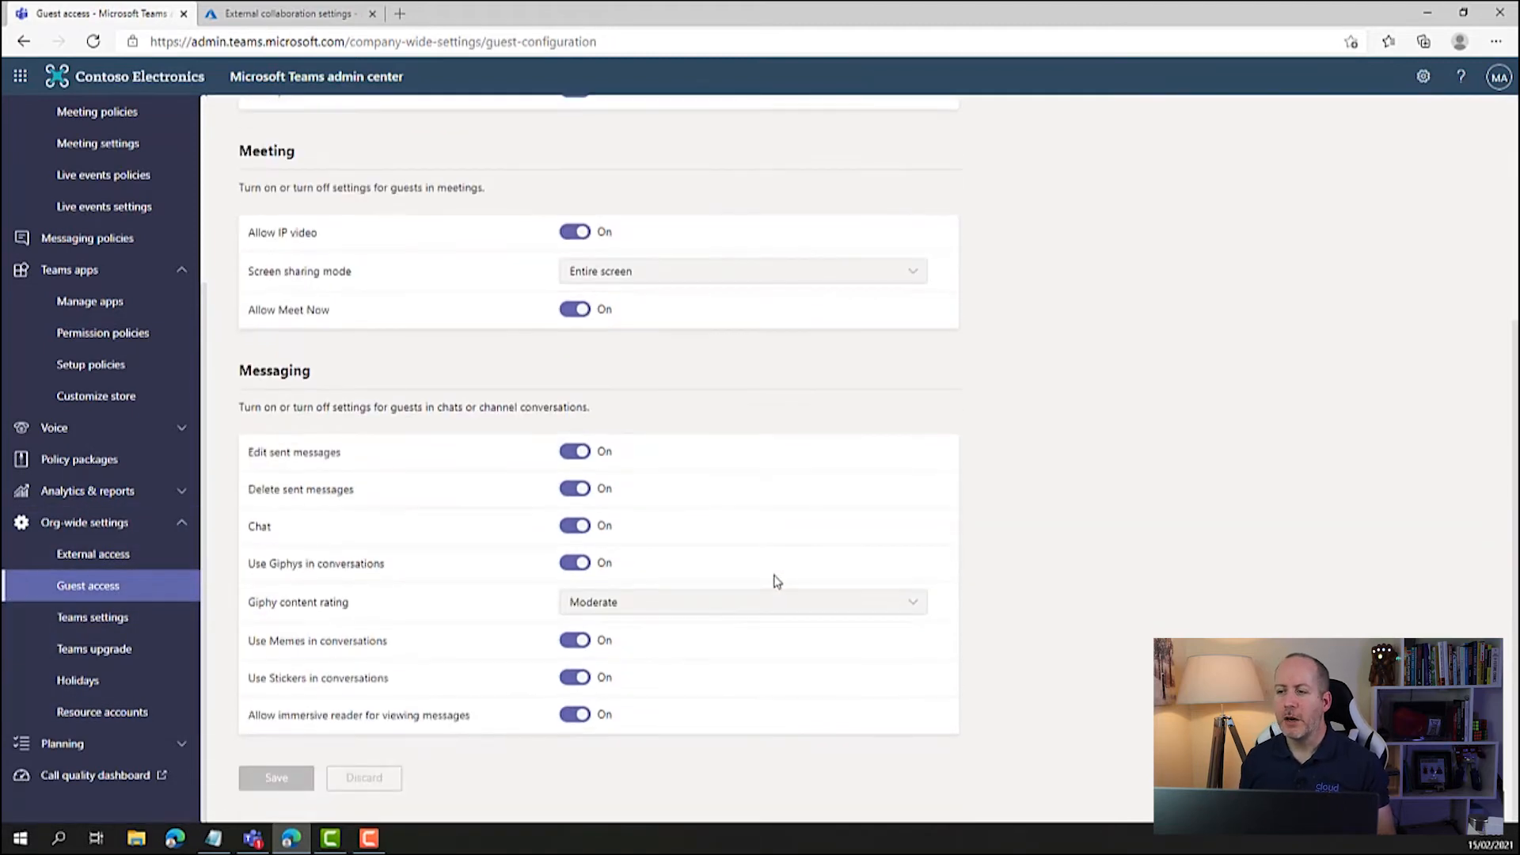
scroll(776, 580, up, 4)
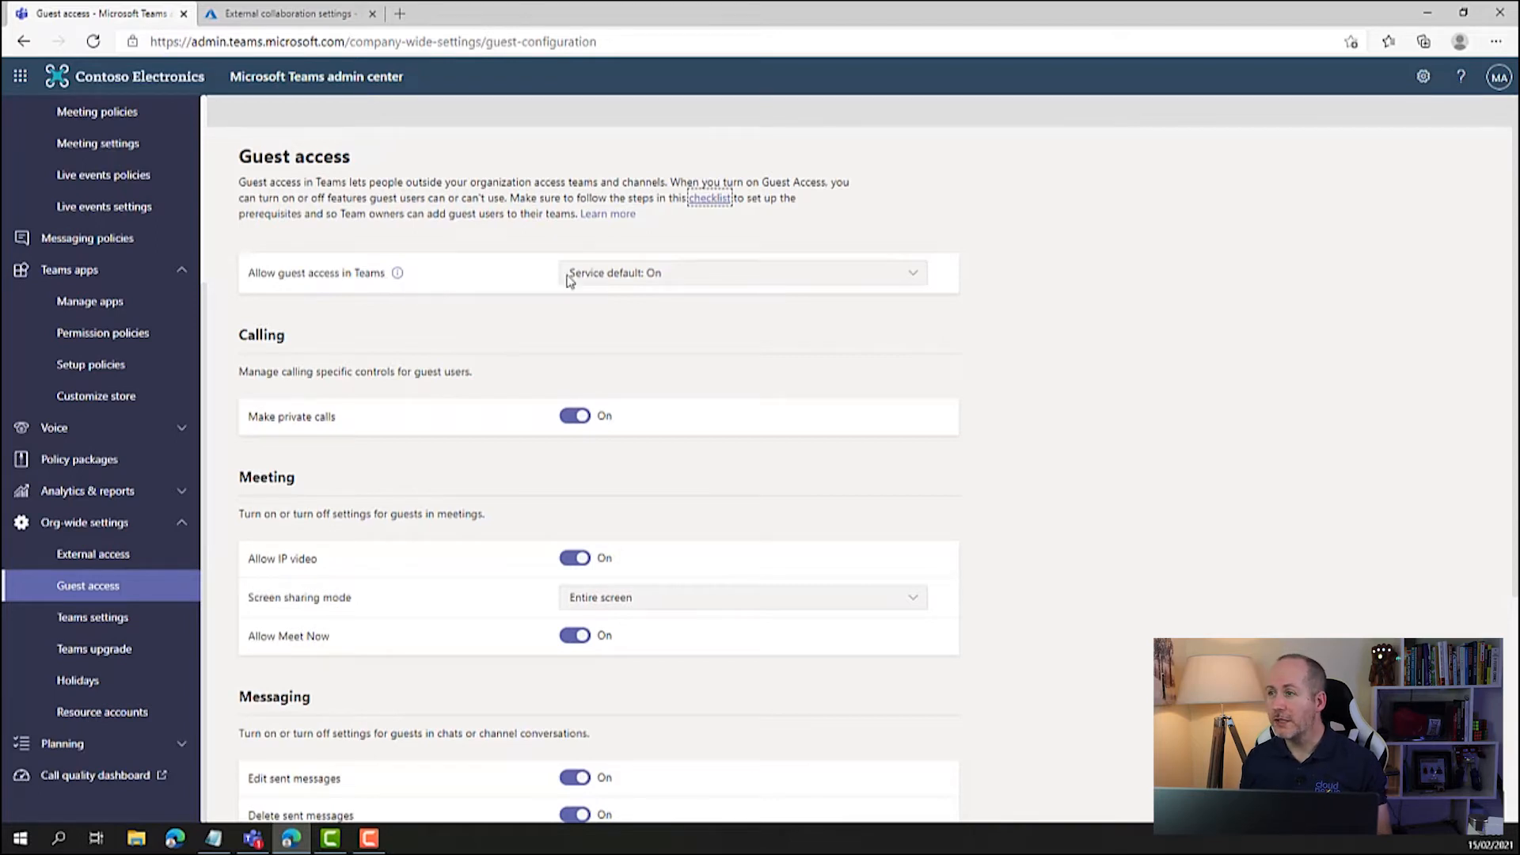
click(725, 283)
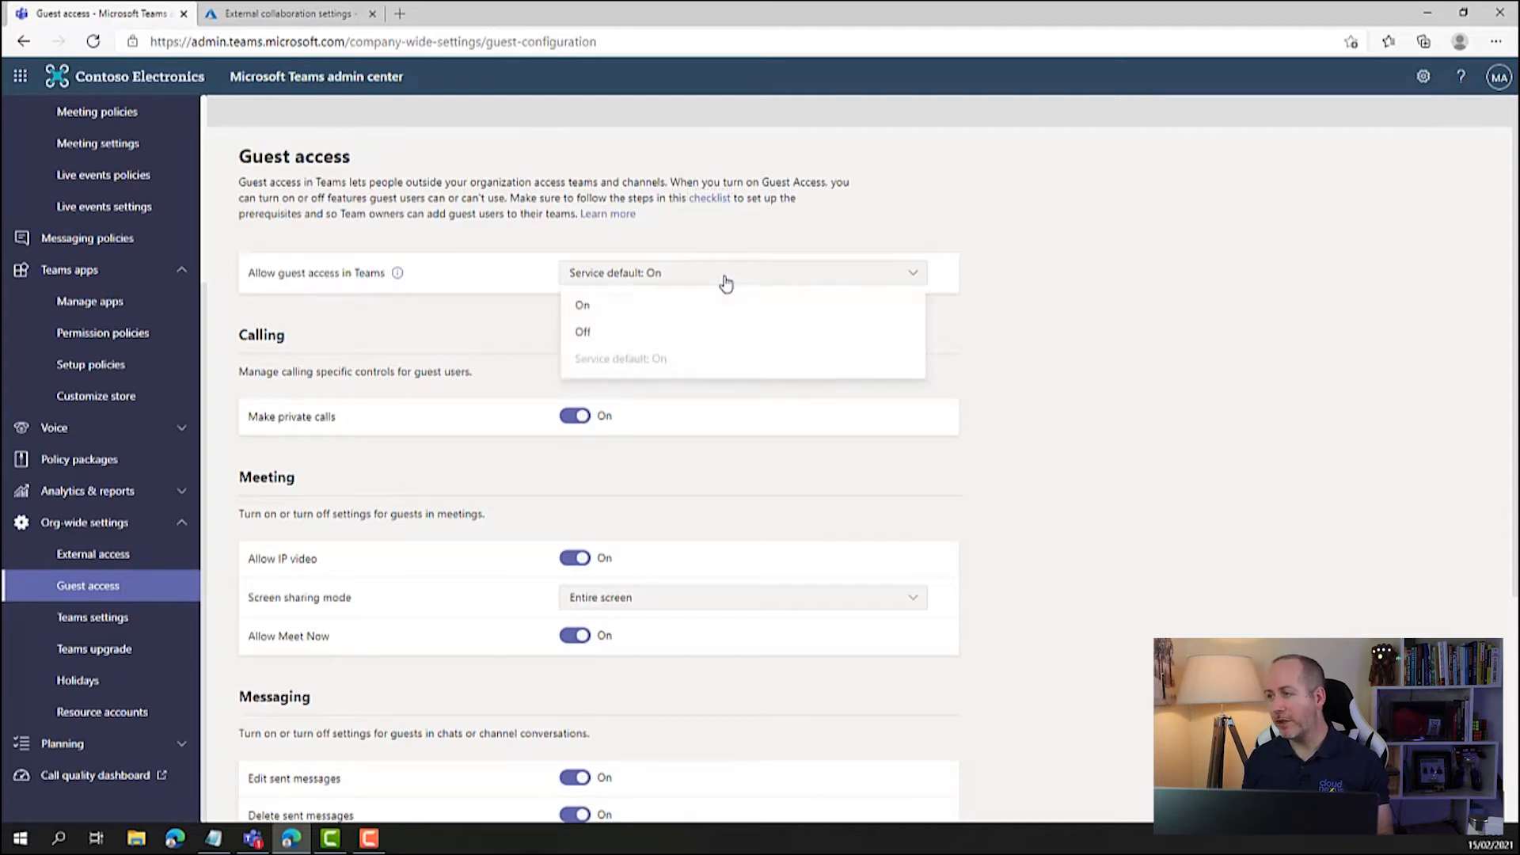
click(726, 283)
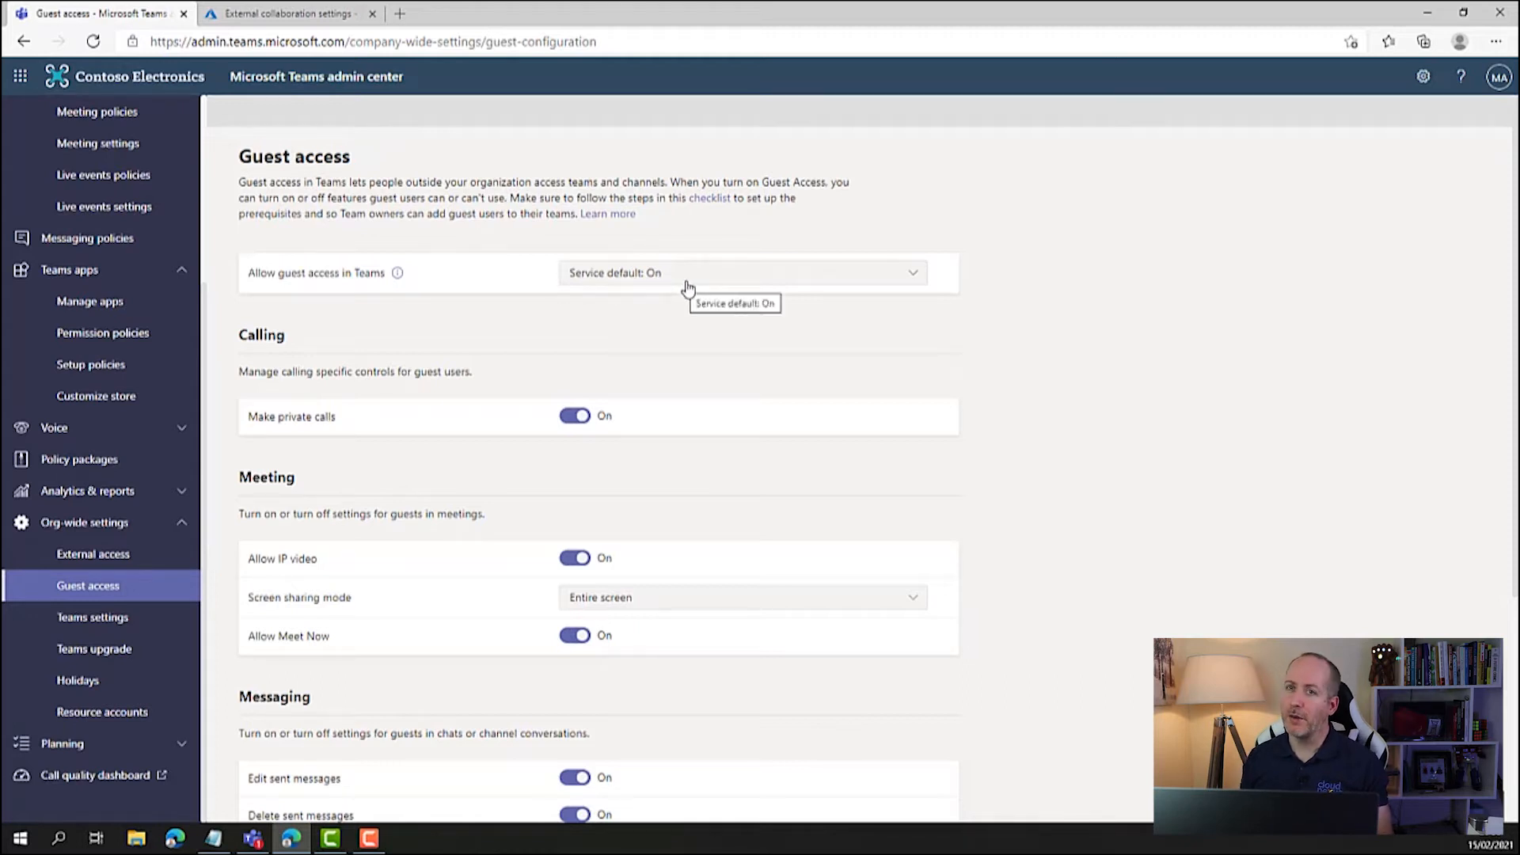
click(730, 281)
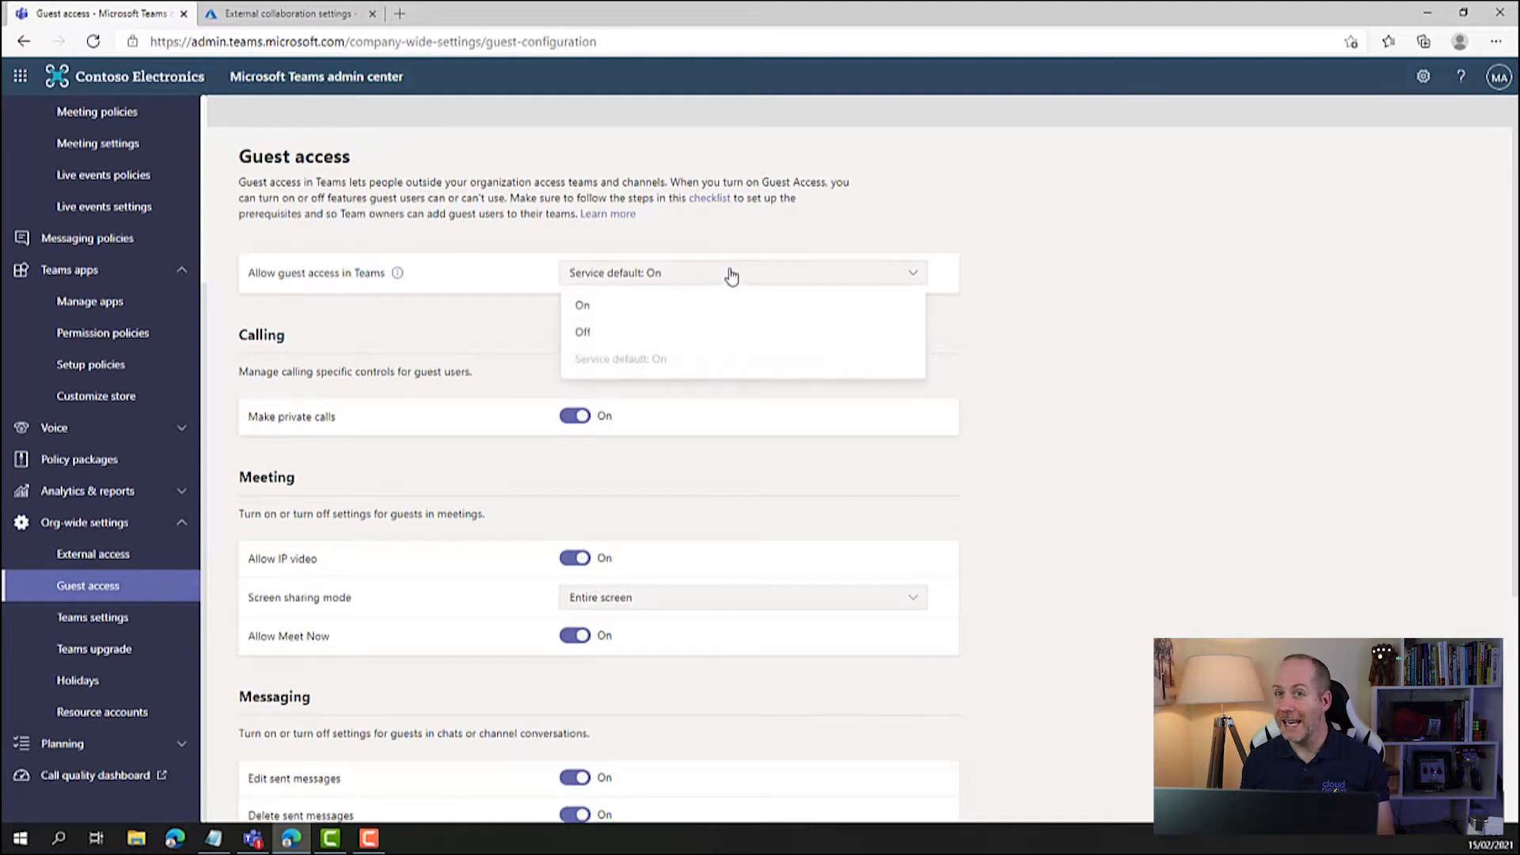
click(729, 276)
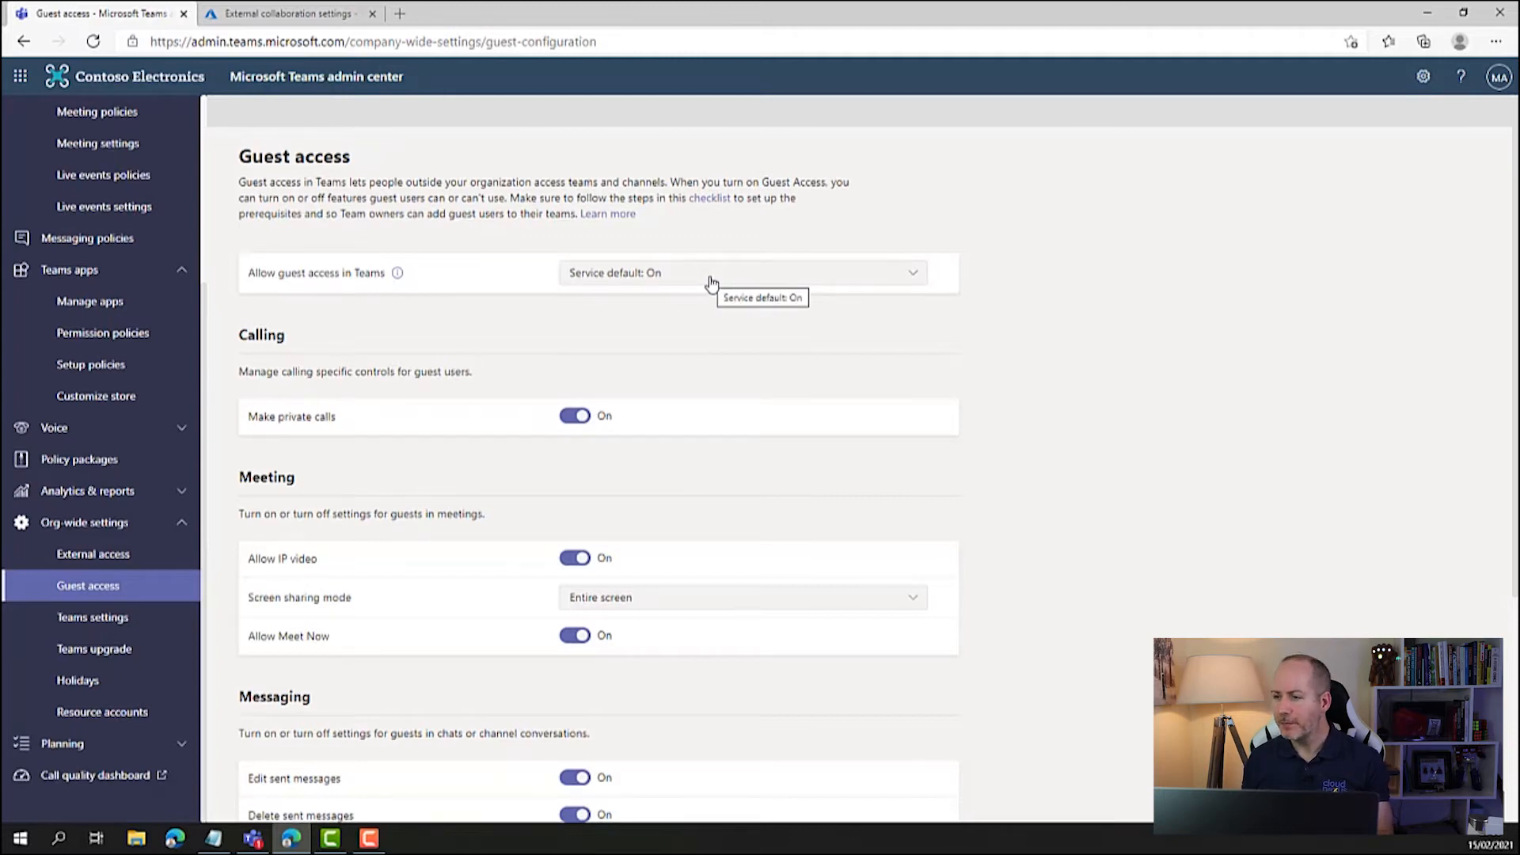
In the org-wide Teams settings, turn off the Citrix files, DropBox, Box, Google Drive and Egnyte file storage options
click(127, 625)
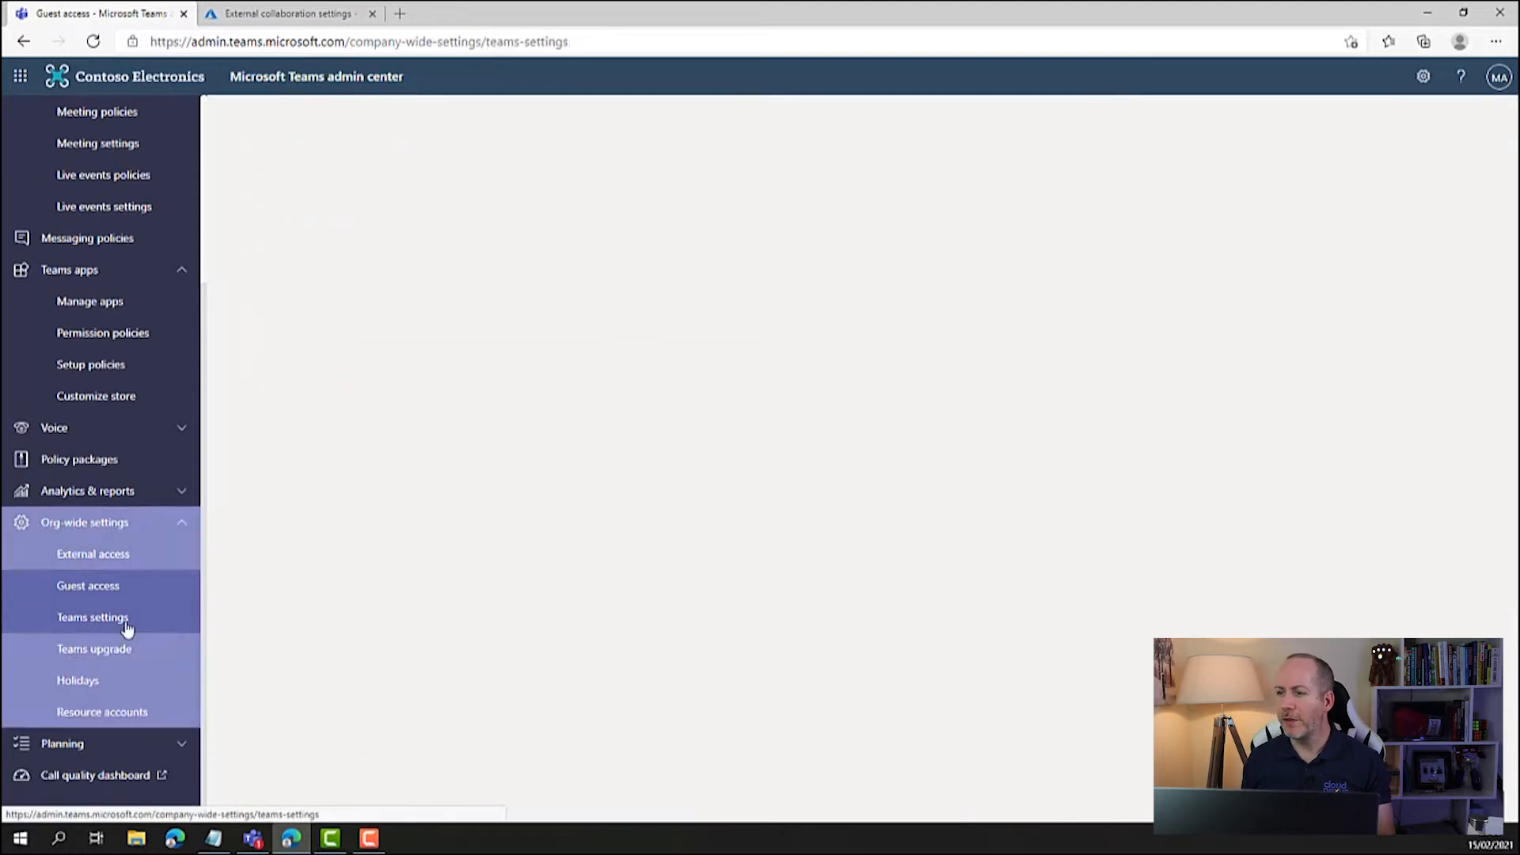
scroll(778, 472, down, 6)
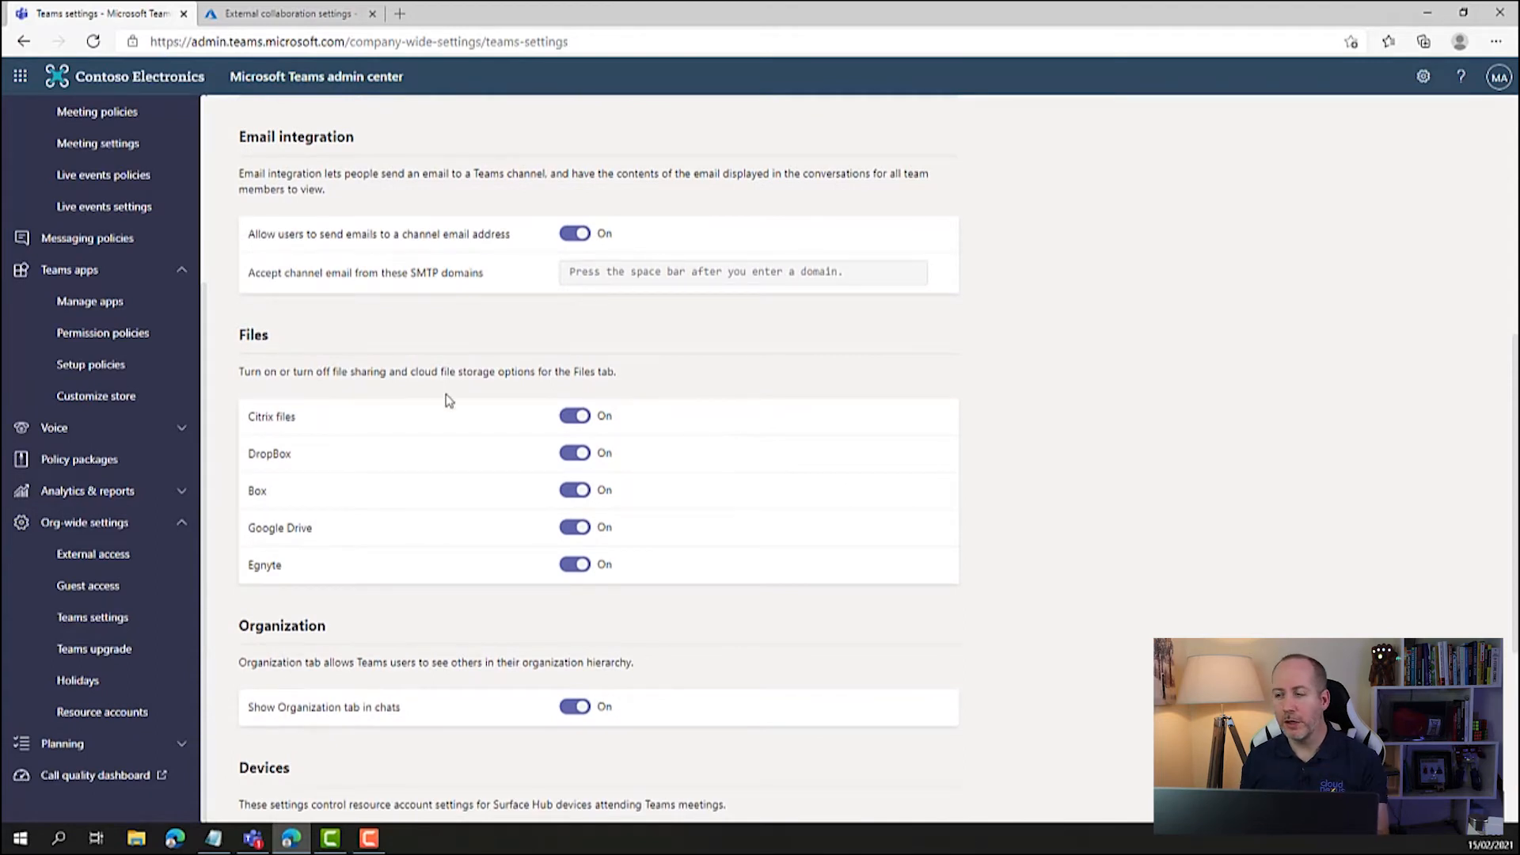
drag(240, 377, 668, 366)
click(673, 368)
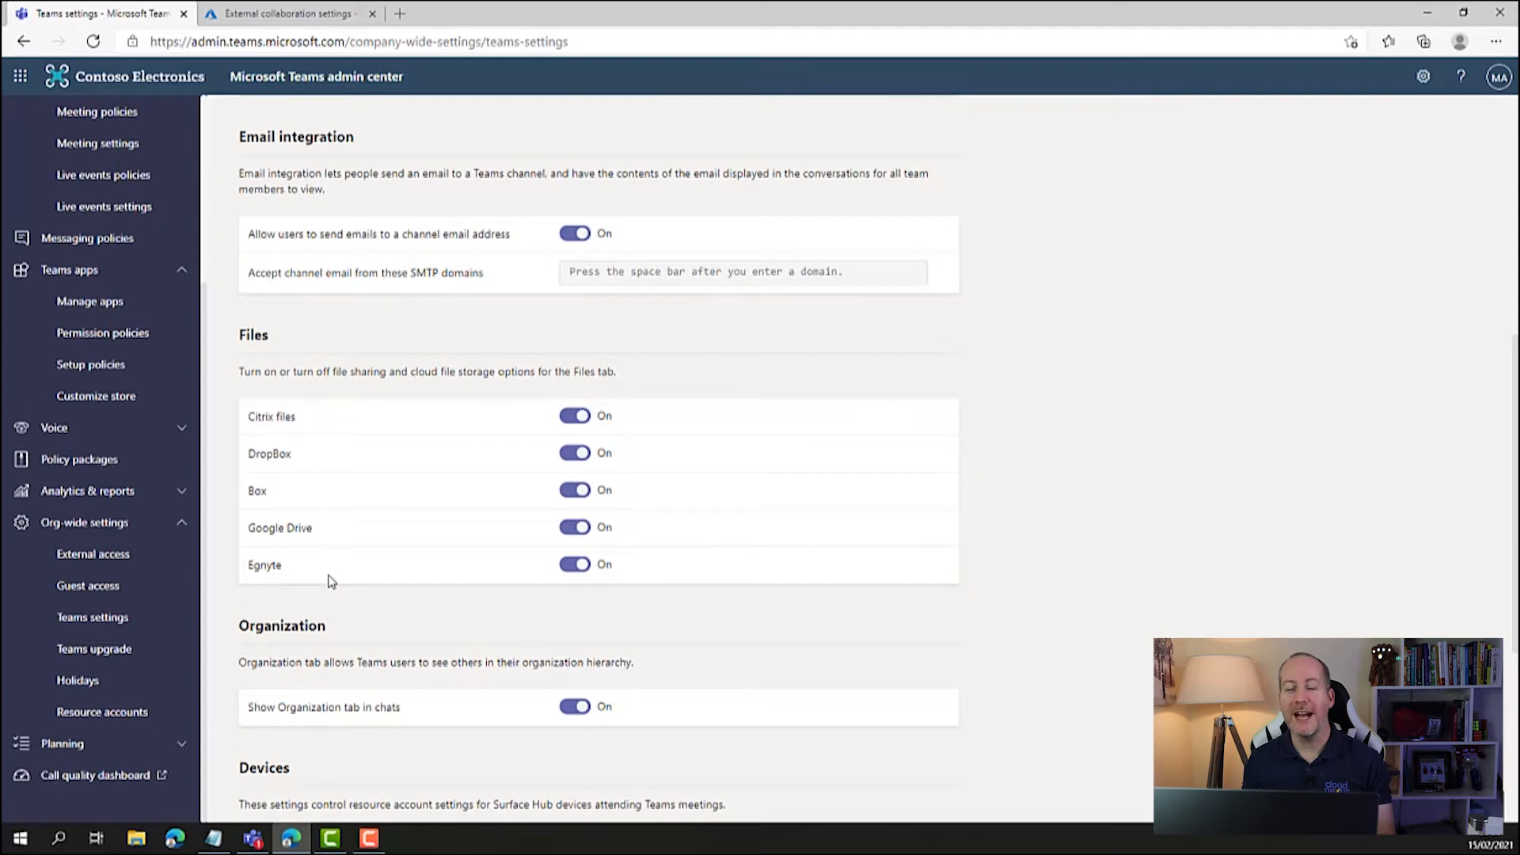
click(575, 416)
click(575, 455)
click(575, 490)
click(575, 527)
click(575, 565)
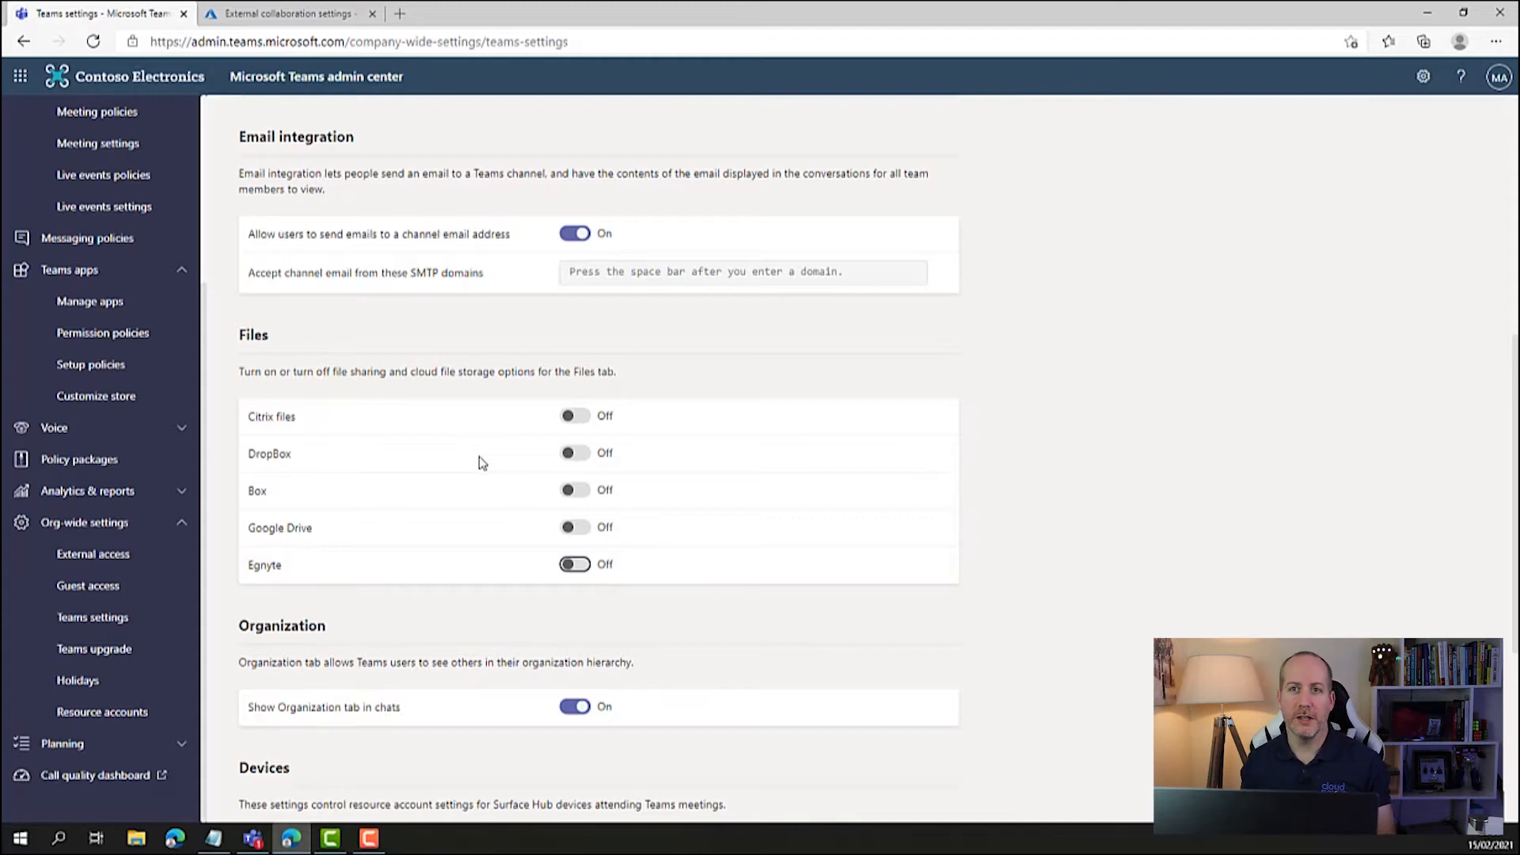
Open the Microsoft 365 compliance center in a new browser tab and go to its Data loss prevention policies
click(323, 17)
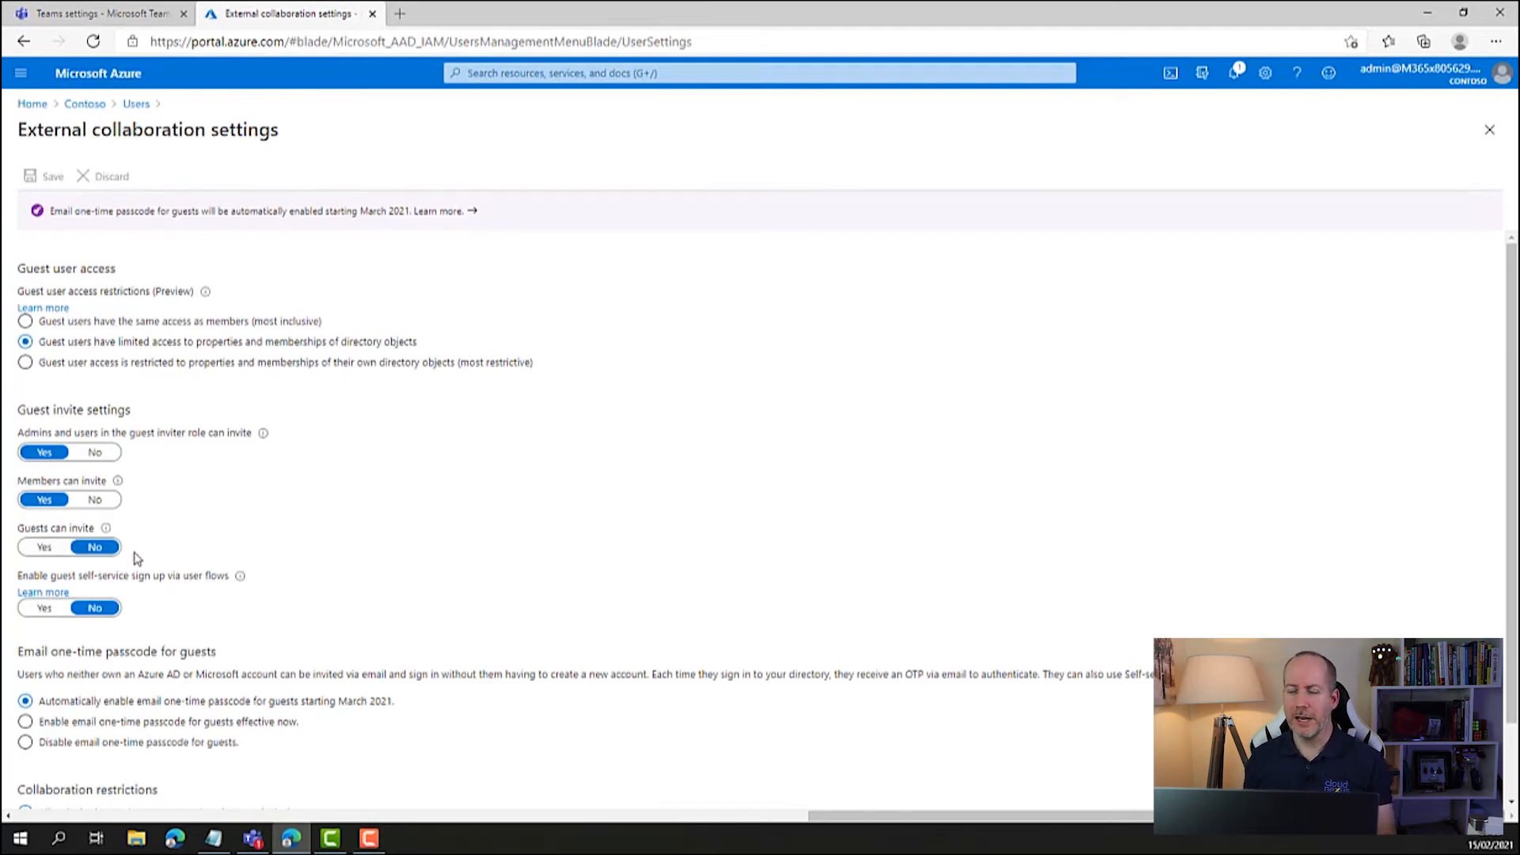
click(400, 14)
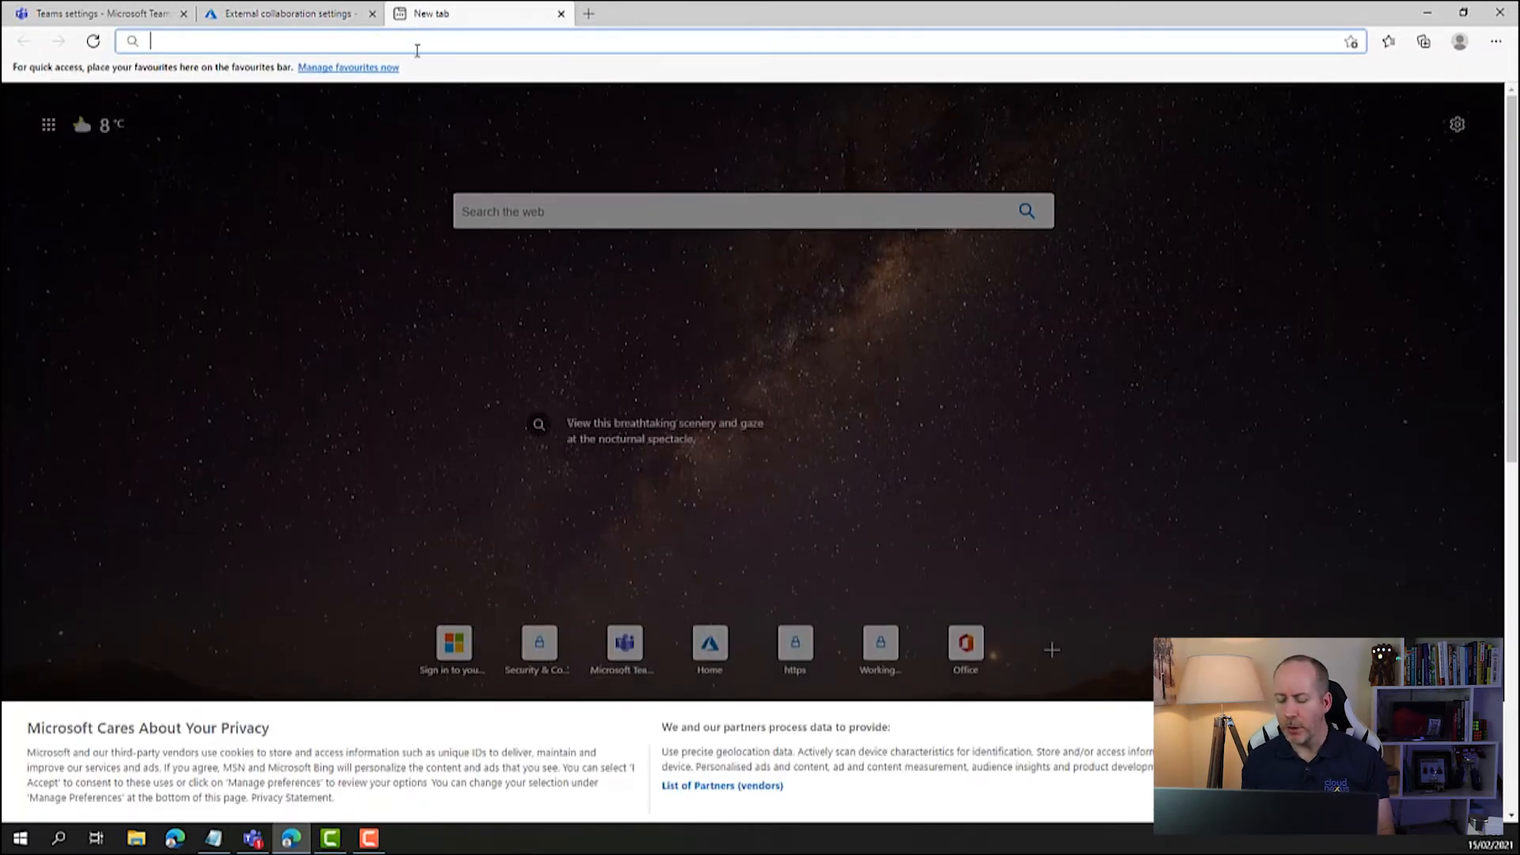
text(compl)
key(Return)
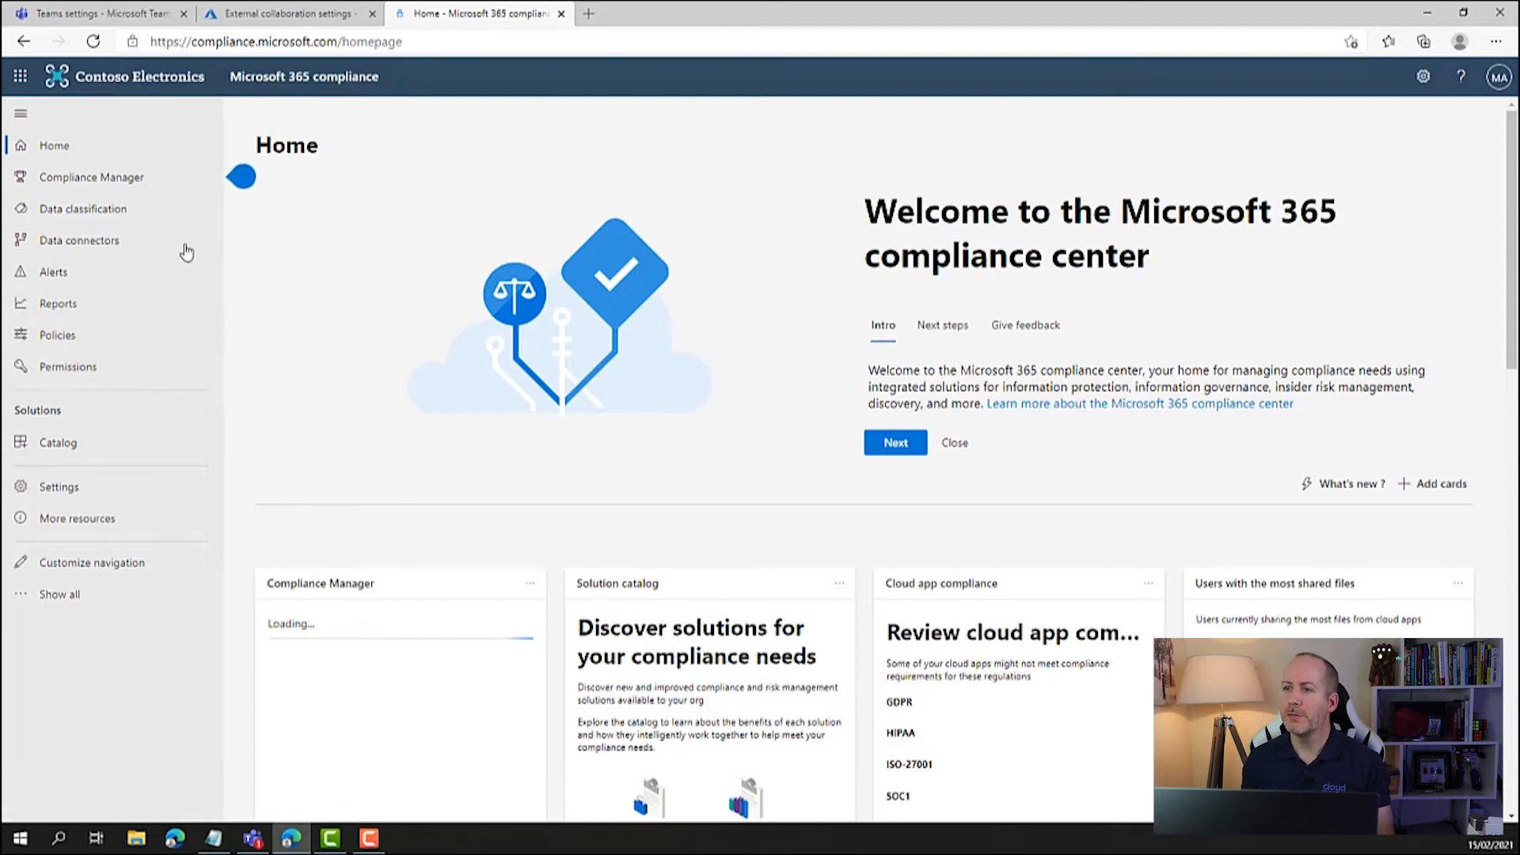
click(113, 346)
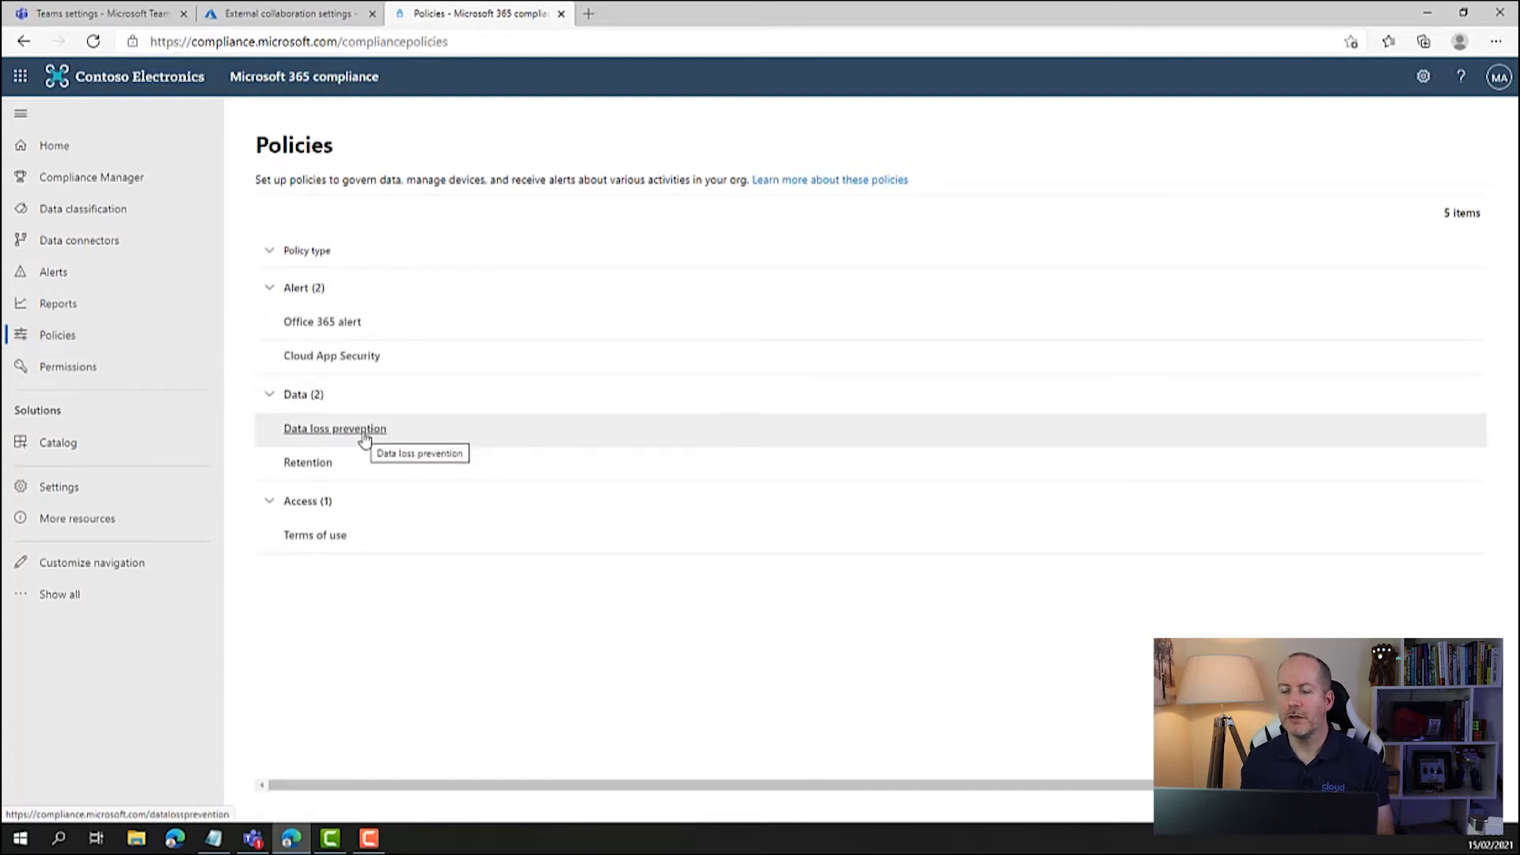
click(364, 439)
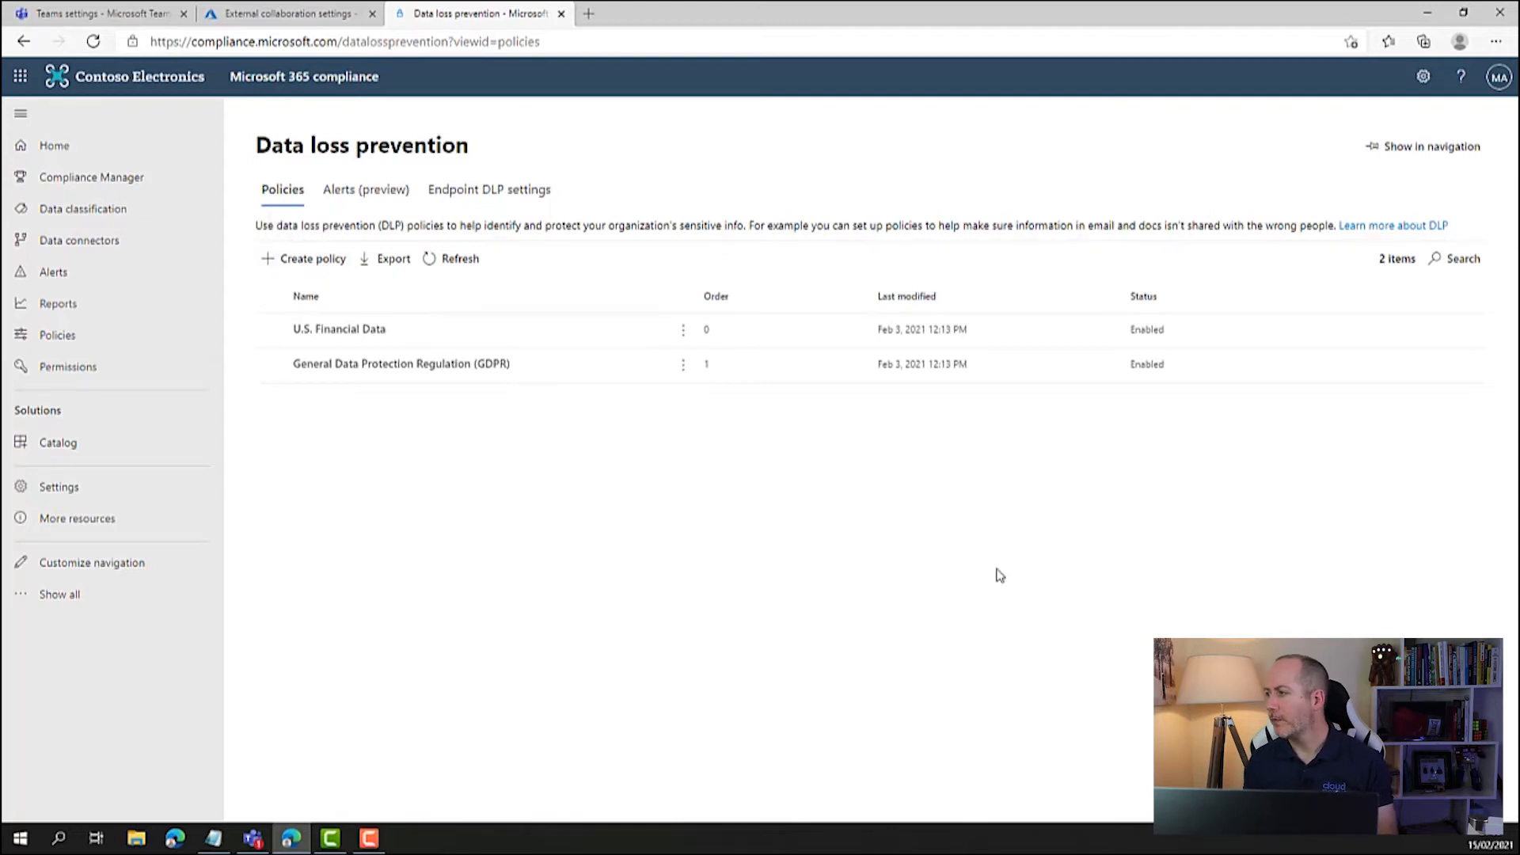
Start a DLP policy from the United Kingdom financial template PCI Data Security Standard (PCI DSS), keeping the default name and description
click(313, 259)
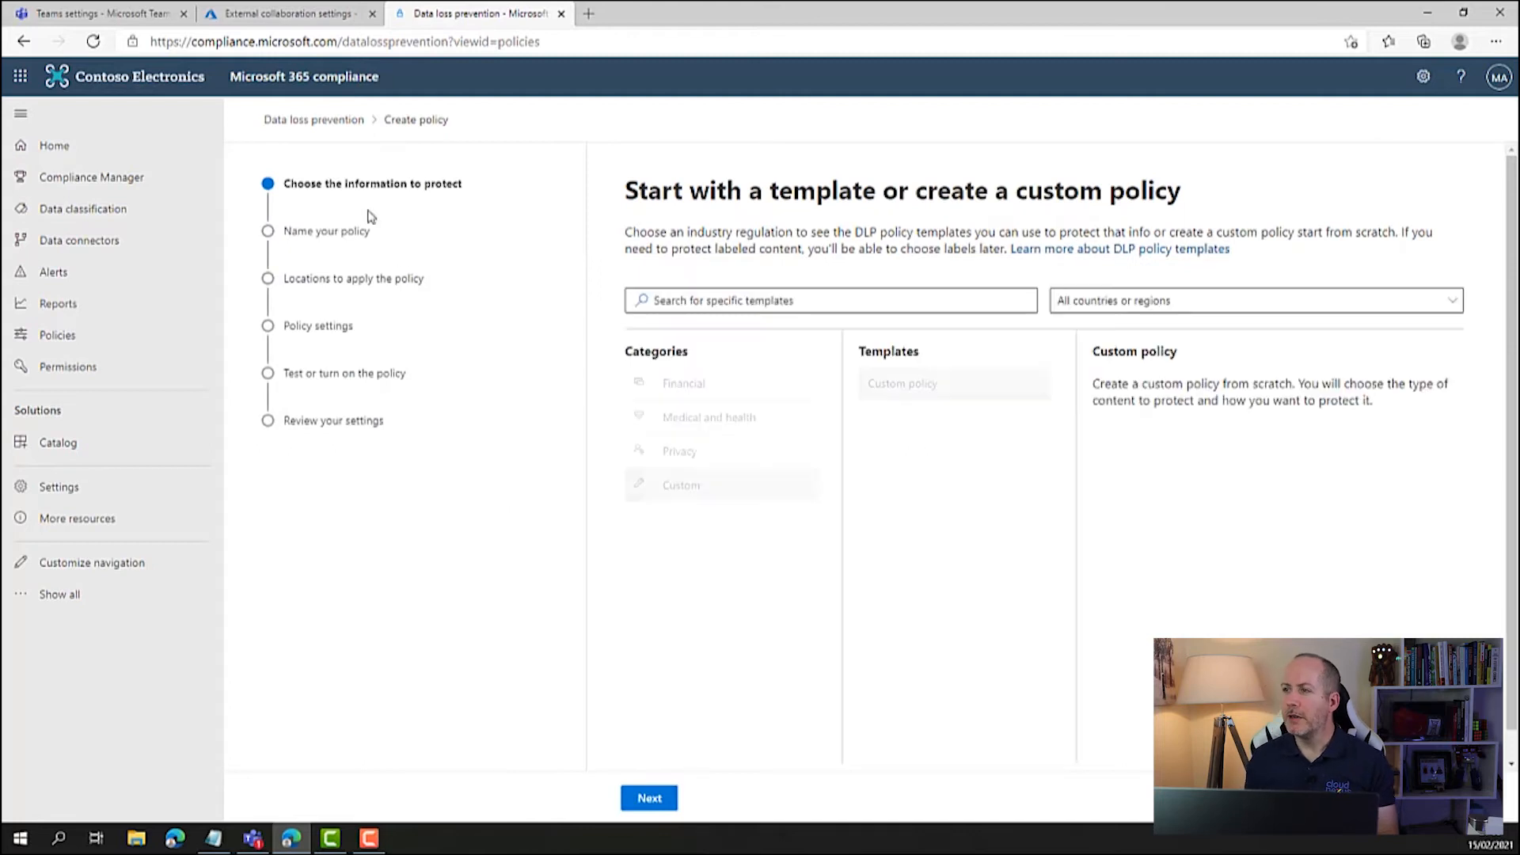
click(1120, 305)
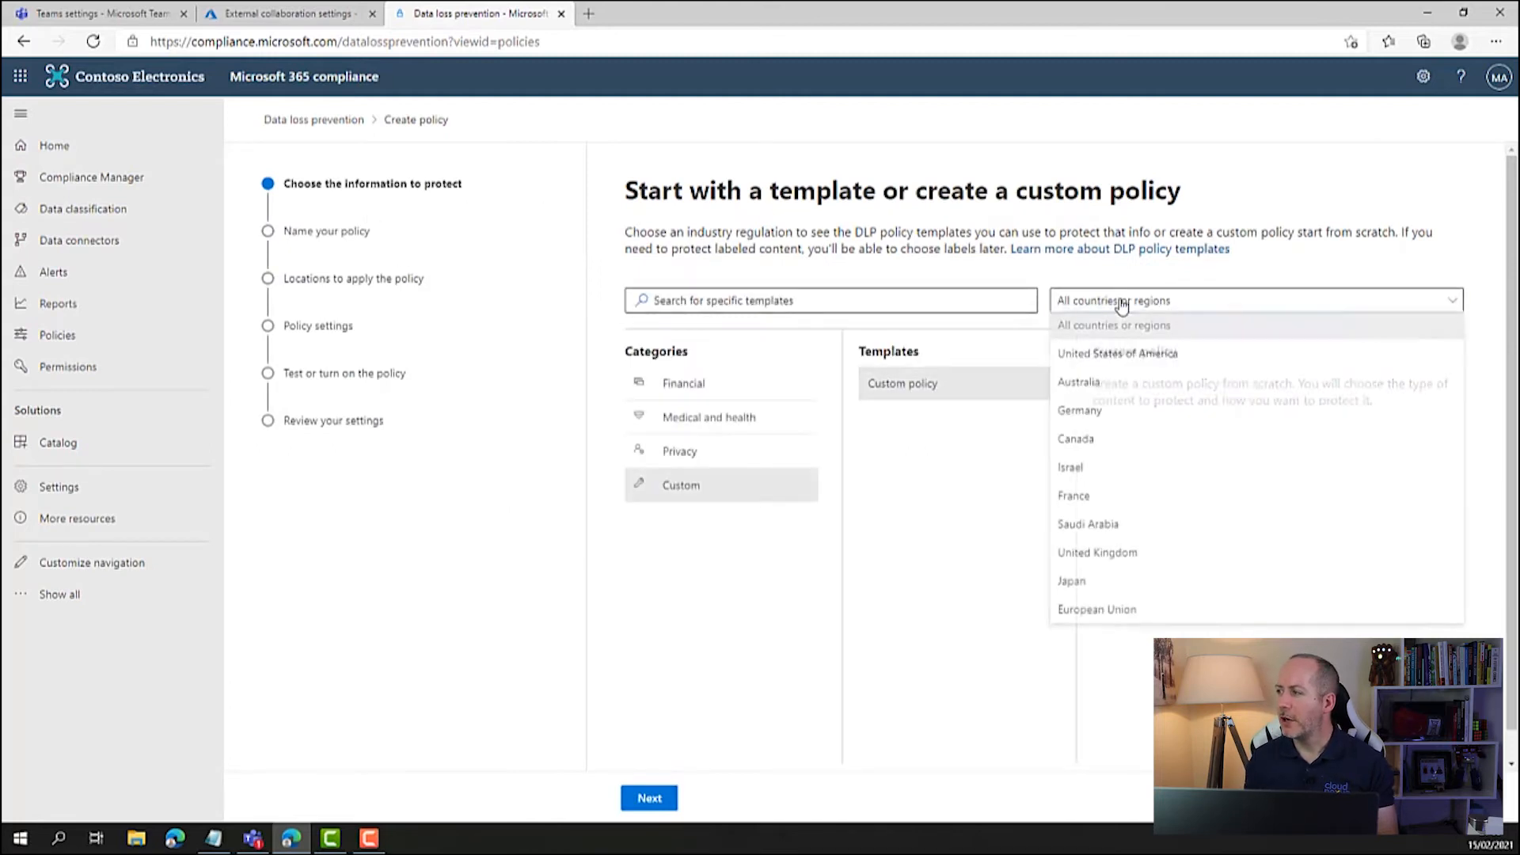
click(1111, 557)
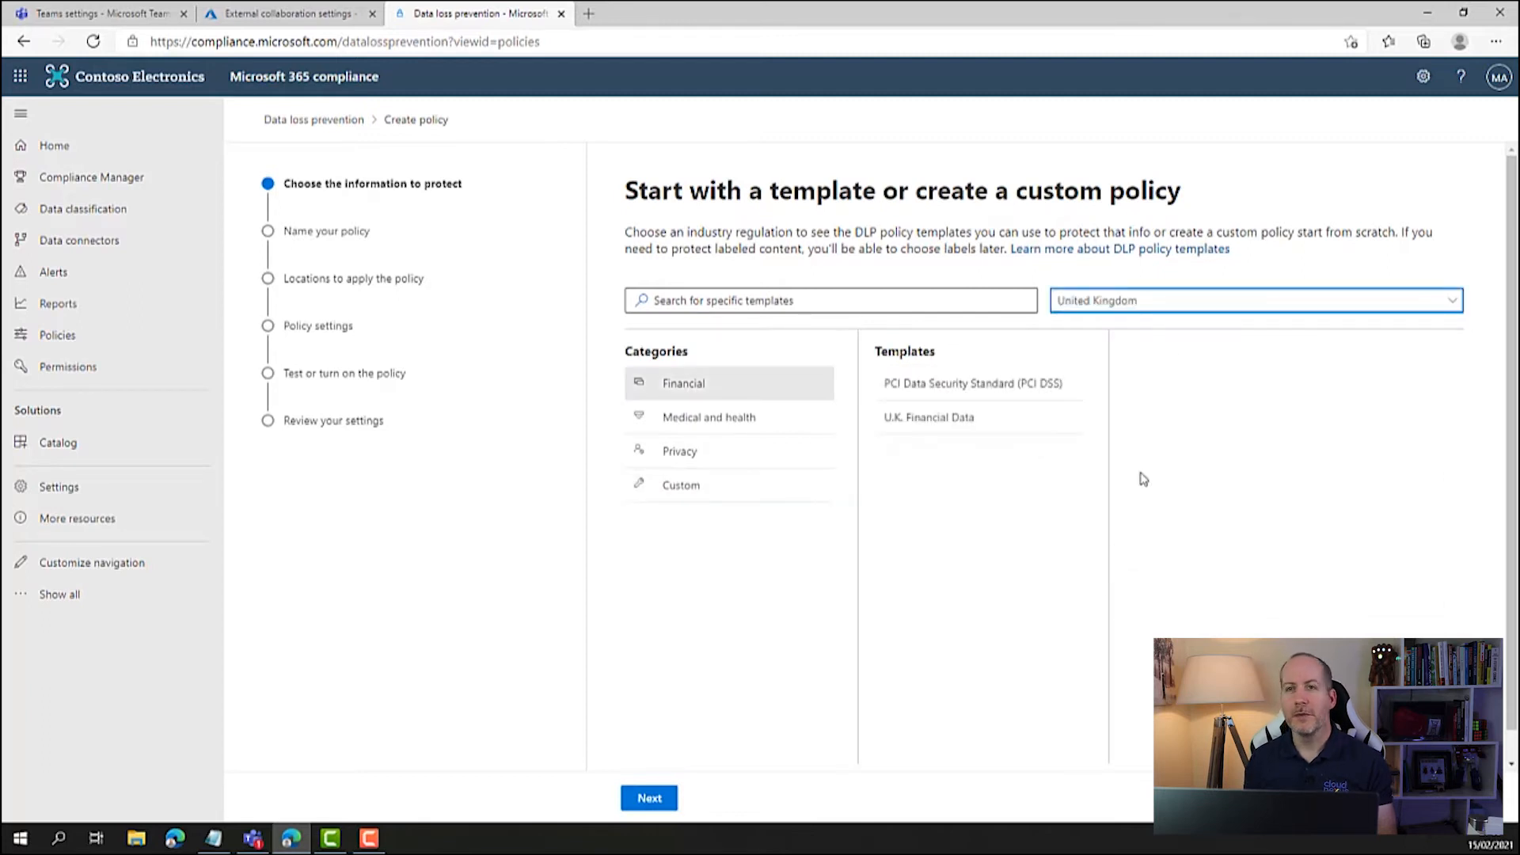
click(965, 389)
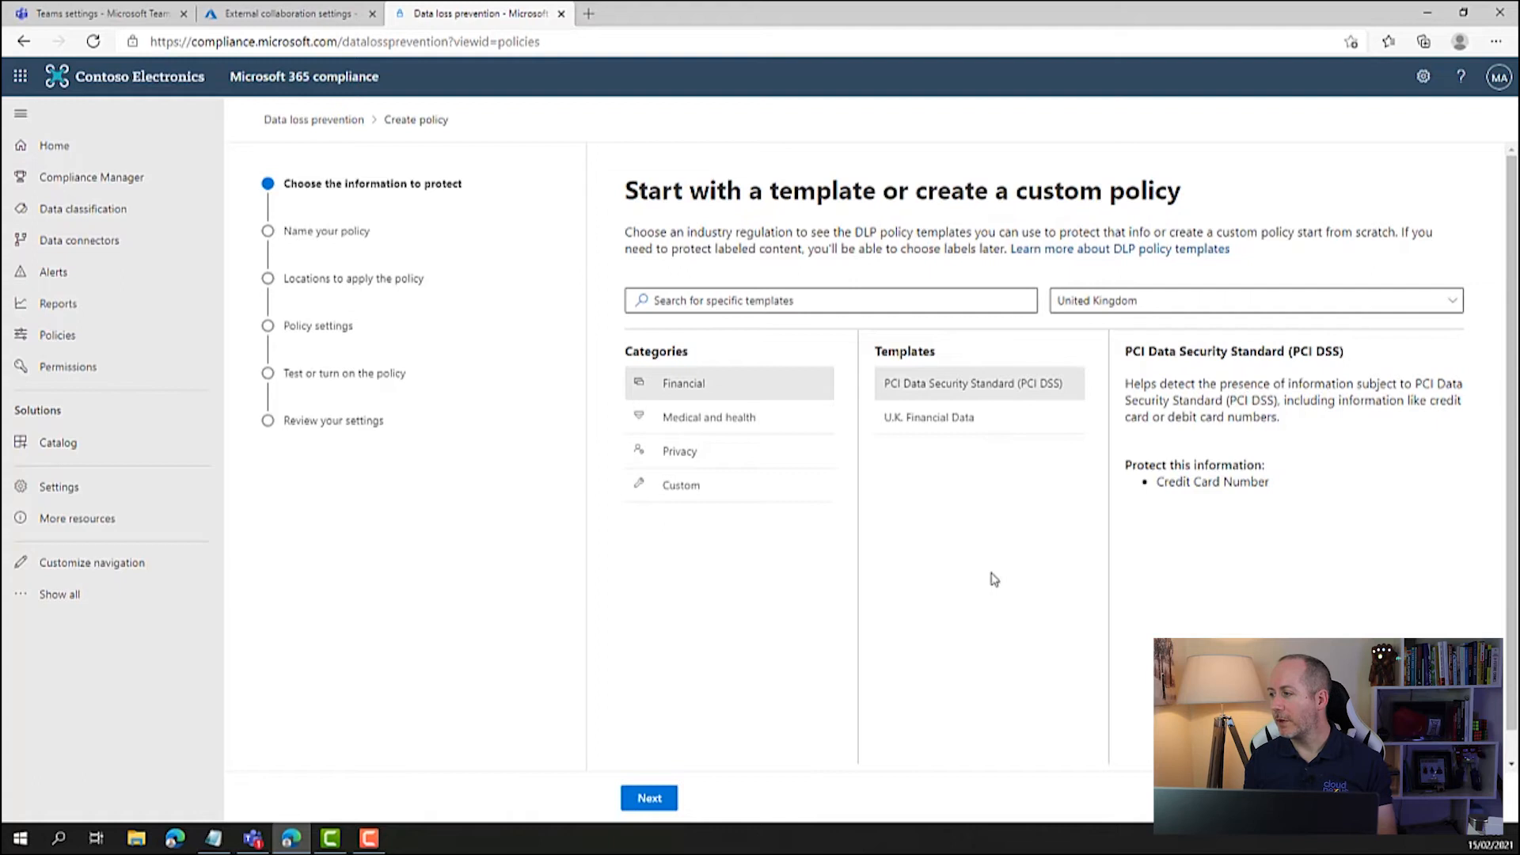
click(663, 806)
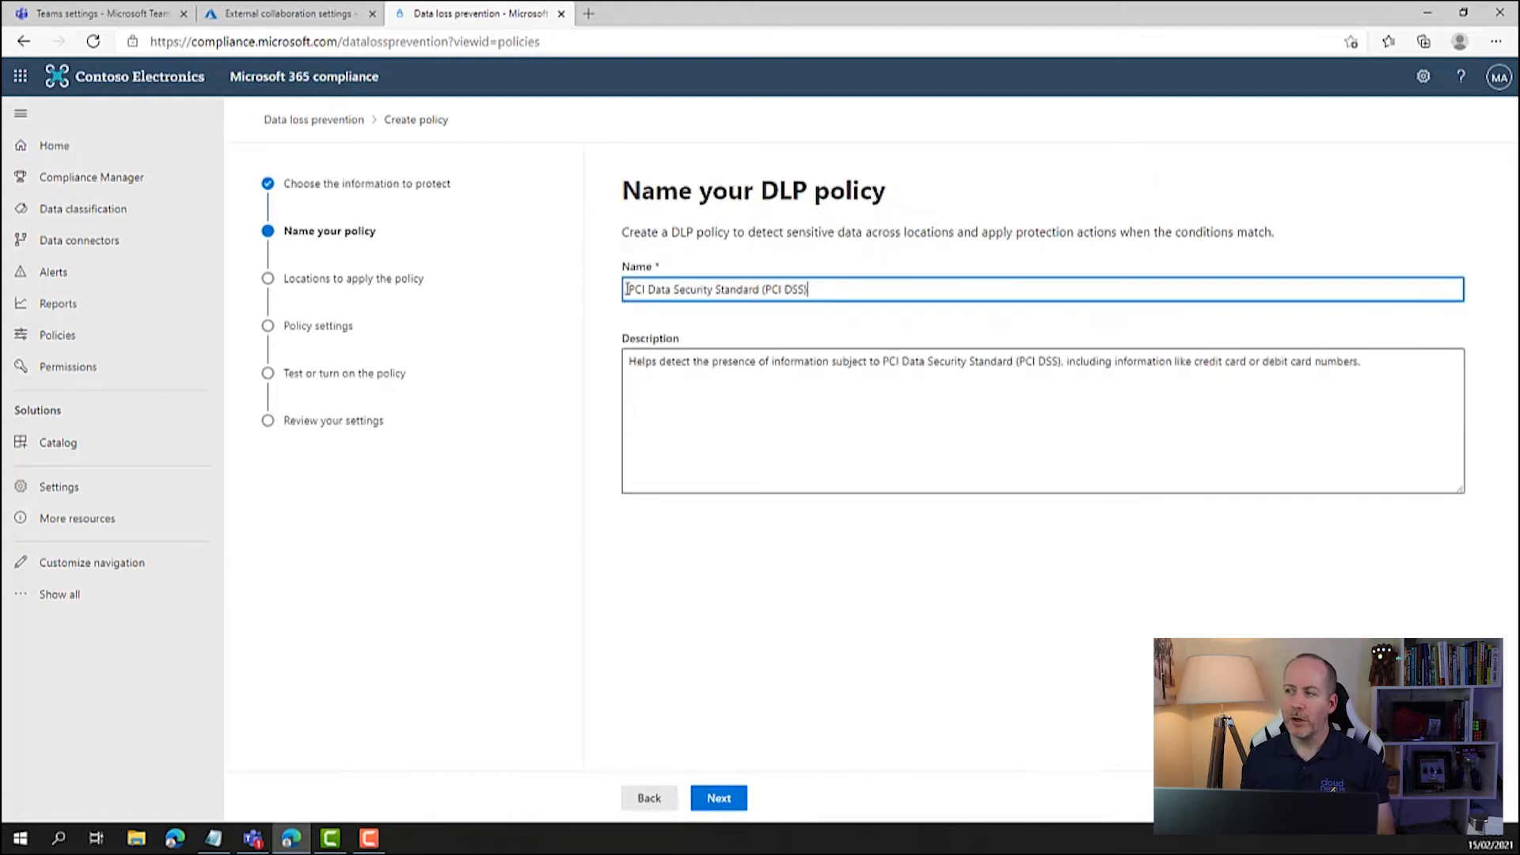
click(719, 800)
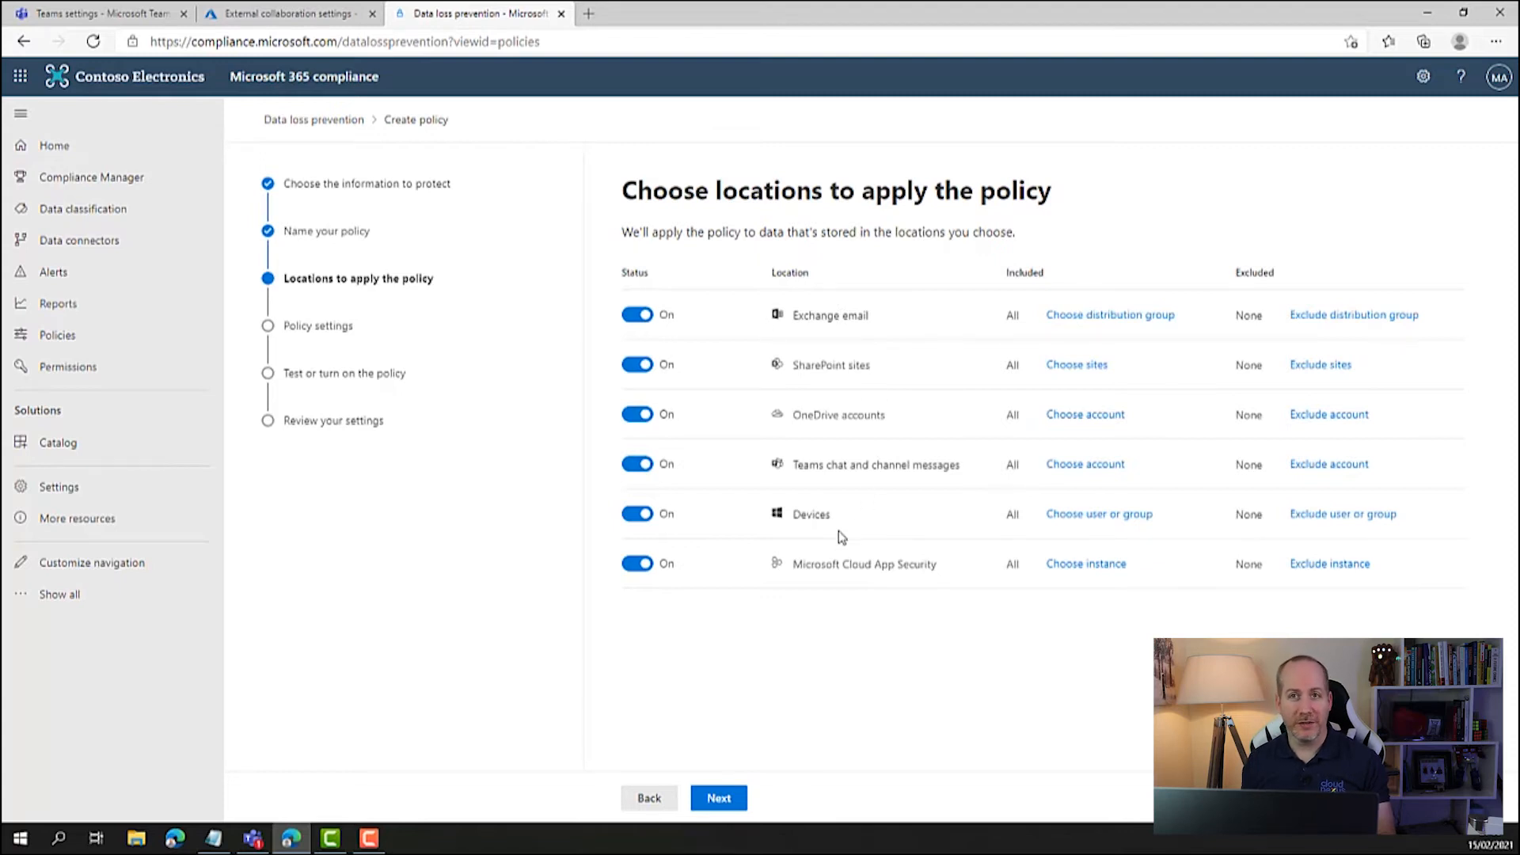
Apply the policy only to Teams chat and channel messages, turning off Exchange, SharePoint, OneDrive, Devices and Microsoft Cloud App Security
click(634, 314)
click(635, 363)
click(636, 411)
click(638, 511)
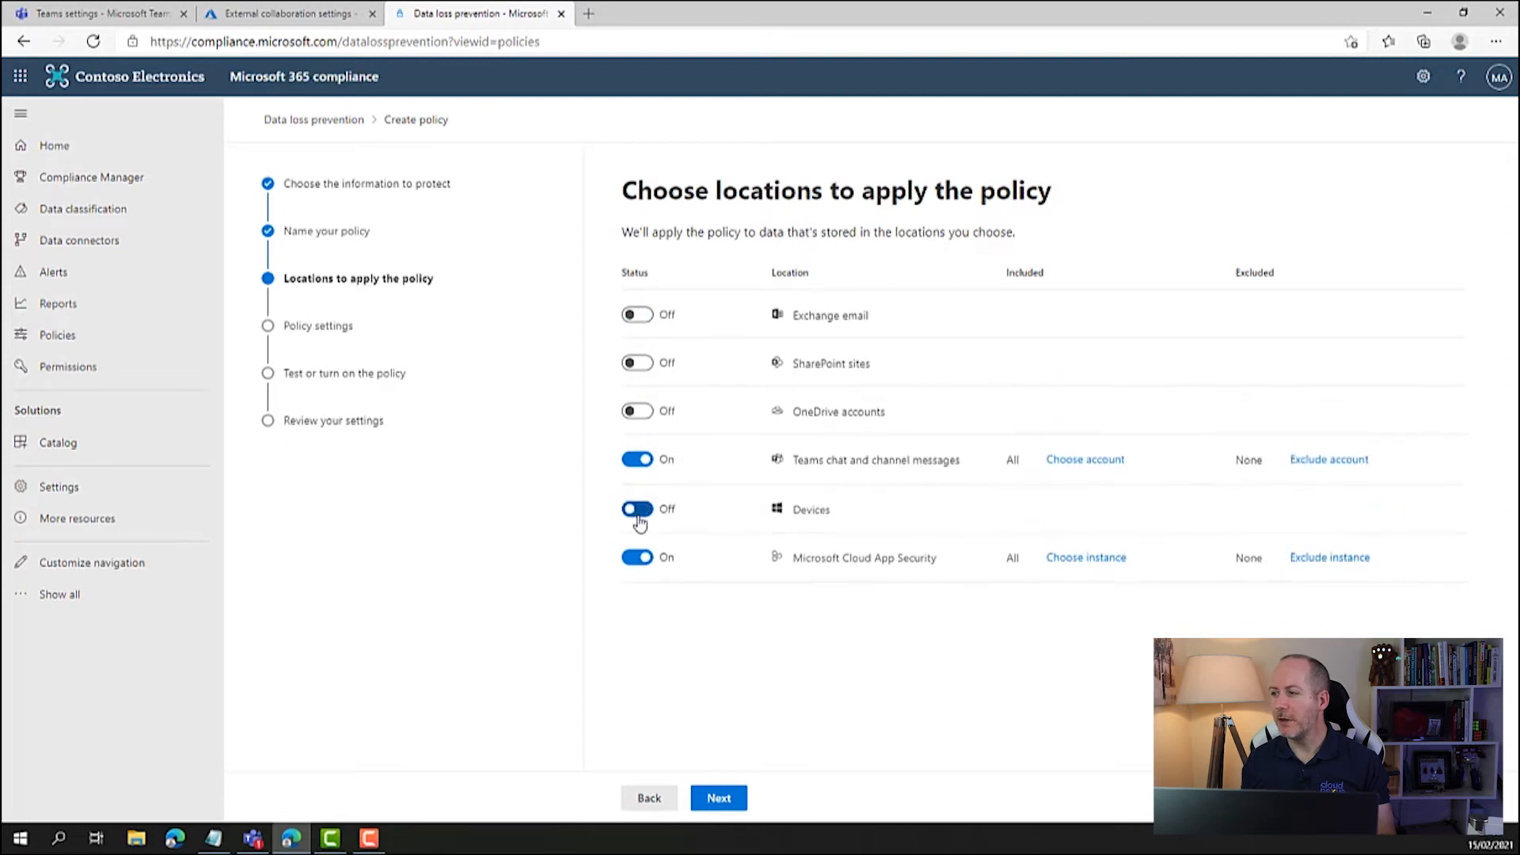
click(637, 558)
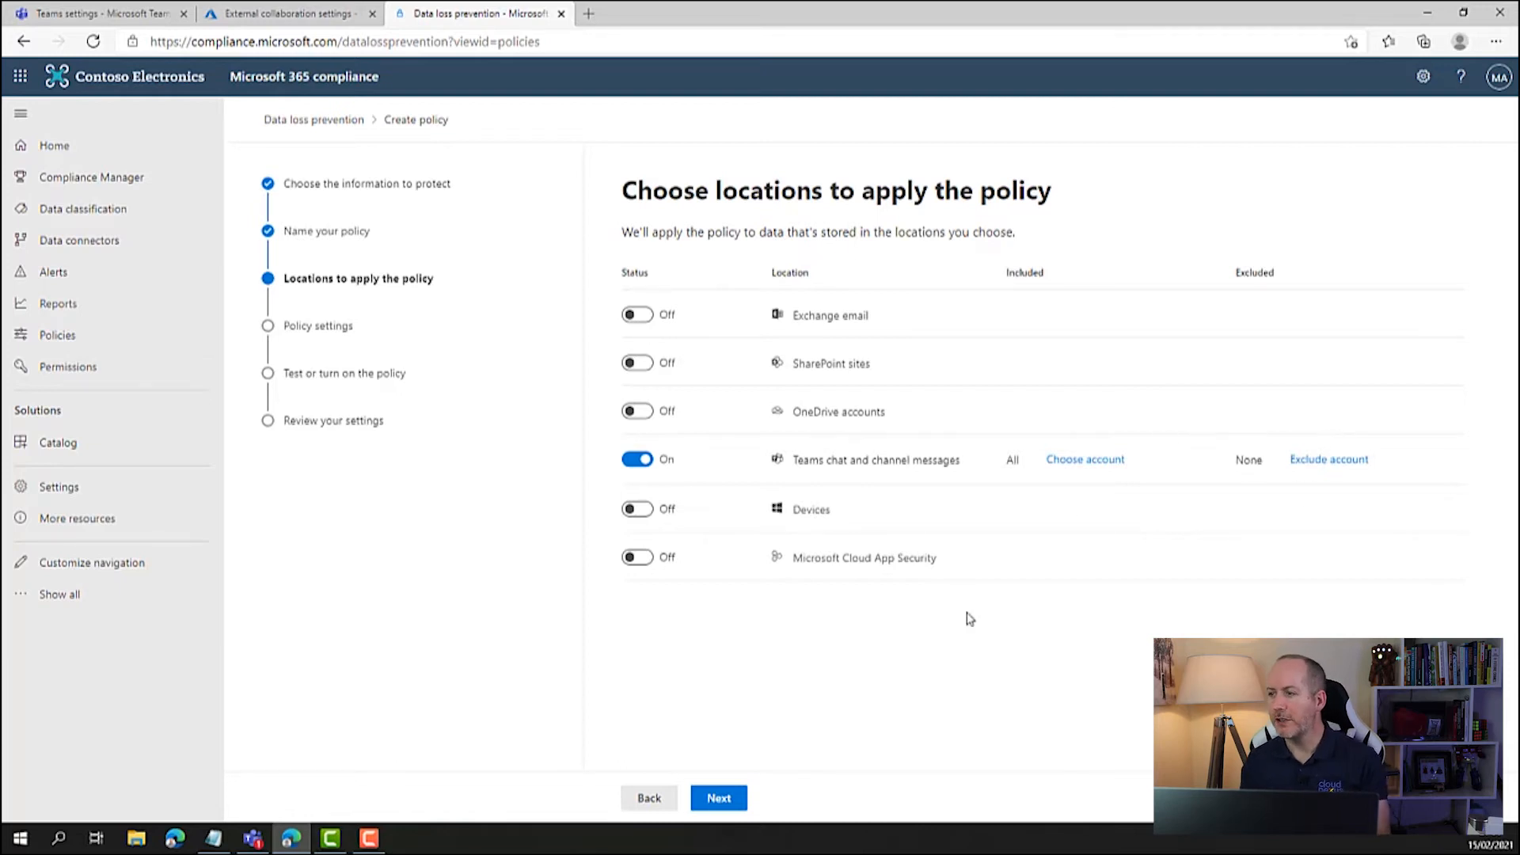
click(720, 800)
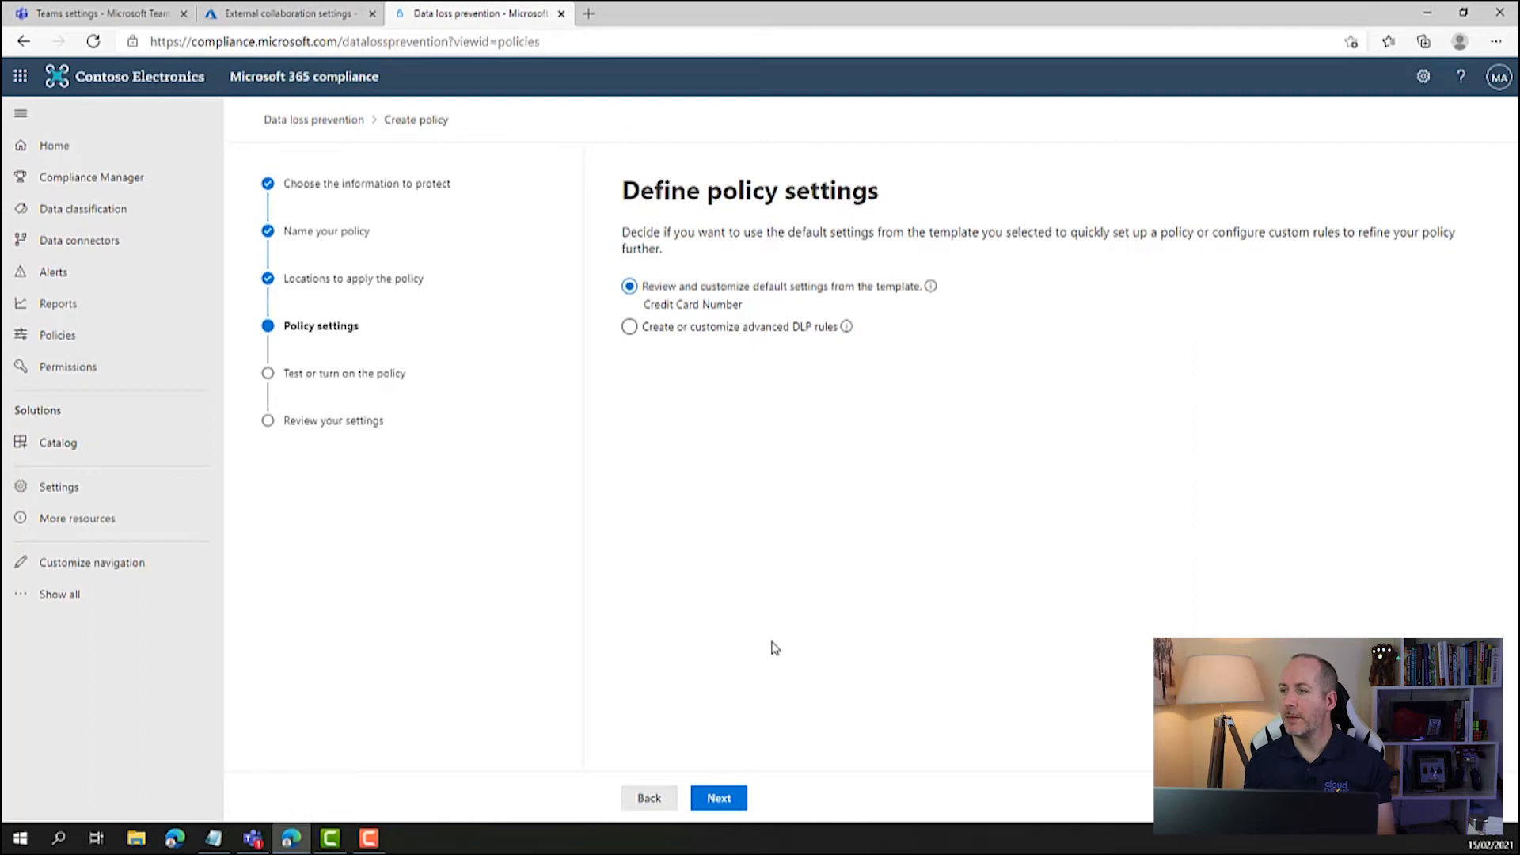
Keep the template's default policy settings and detect content shared only with people inside the organization
click(718, 799)
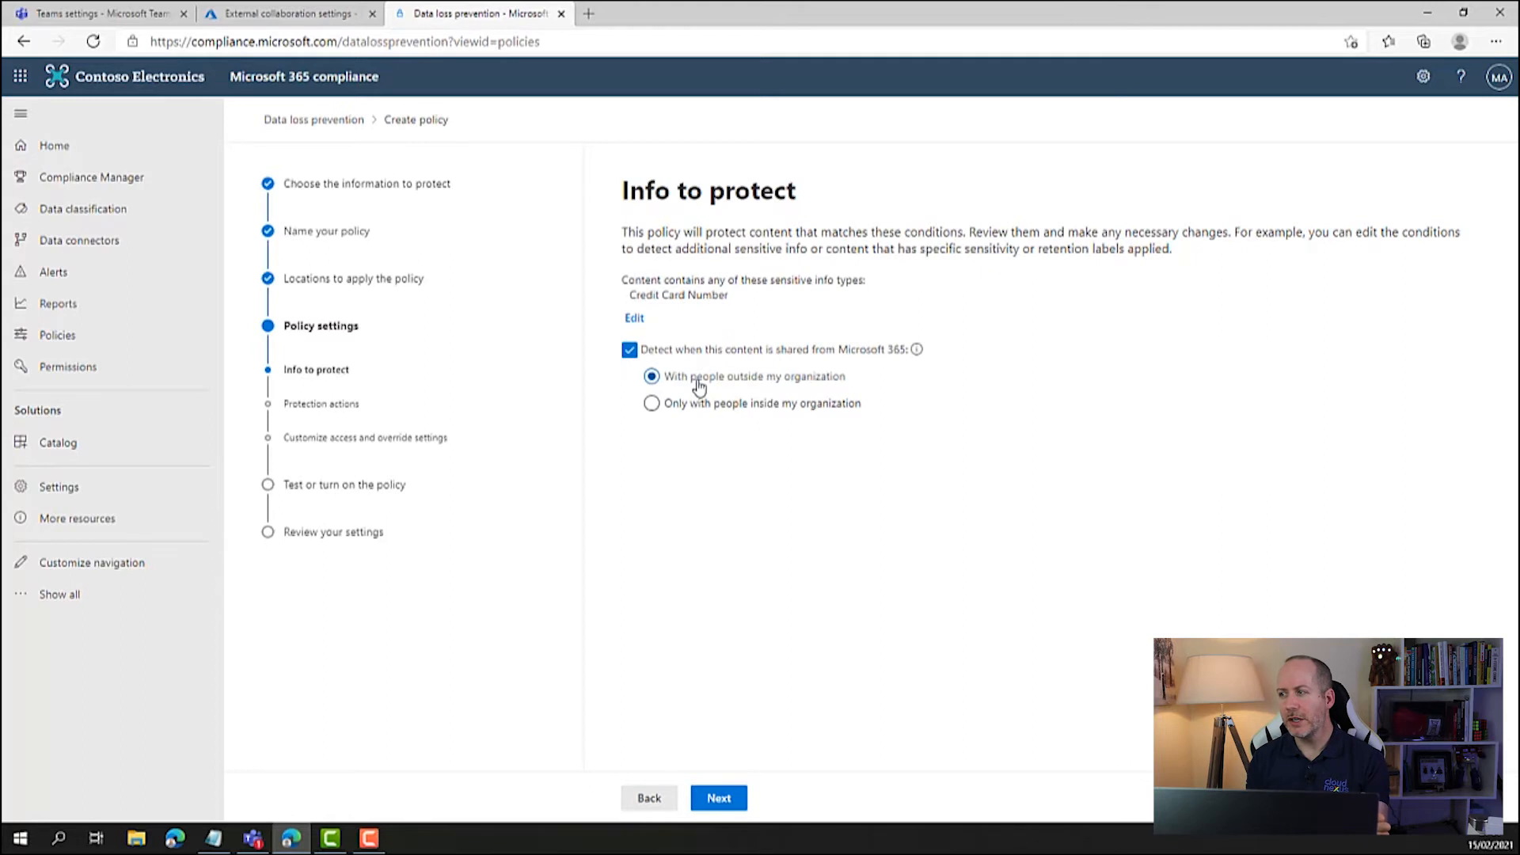
click(689, 407)
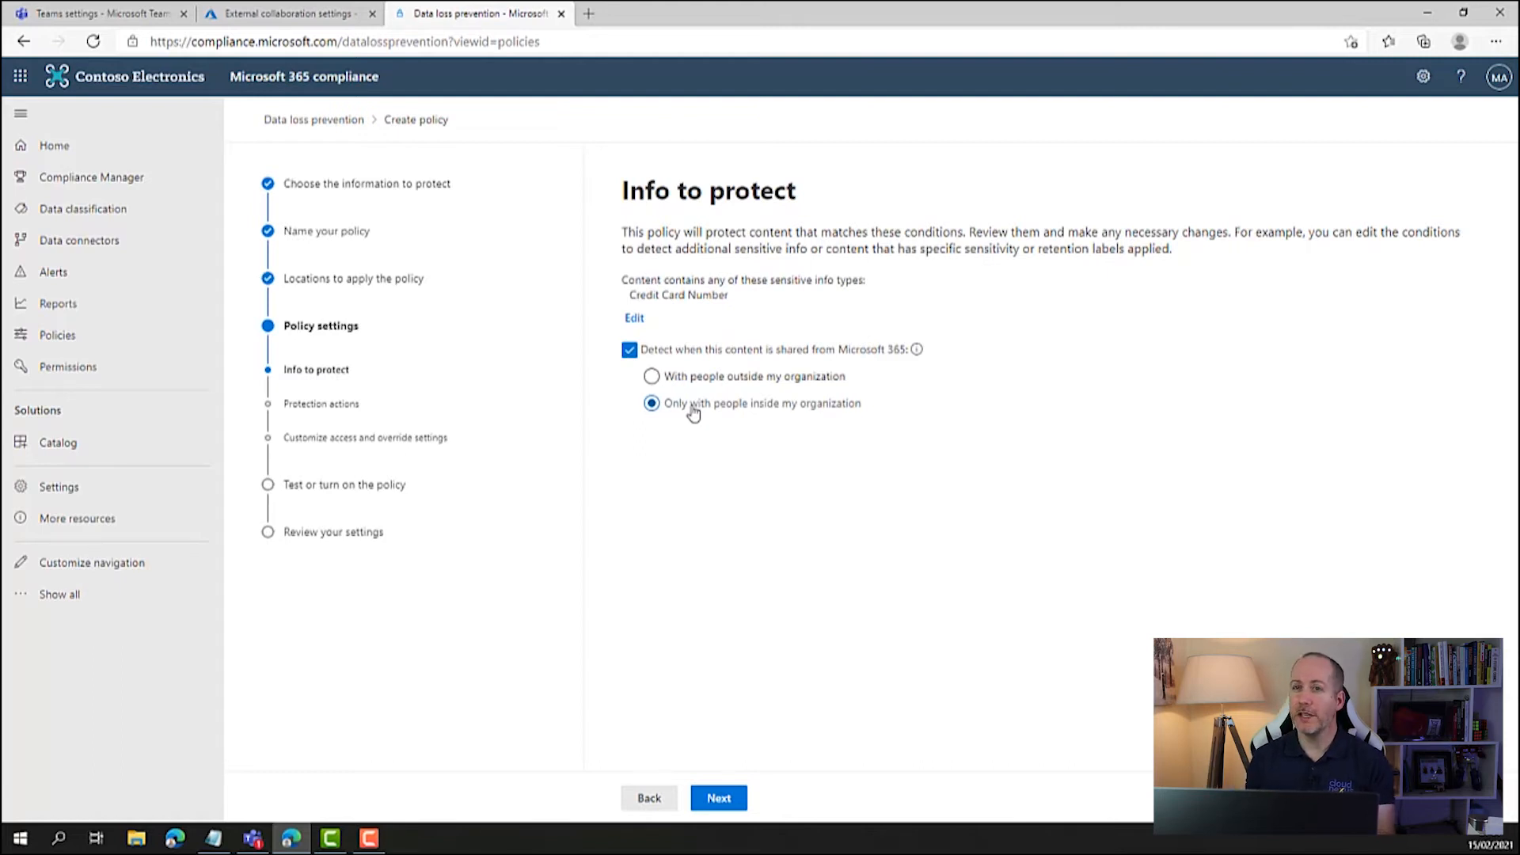
click(733, 797)
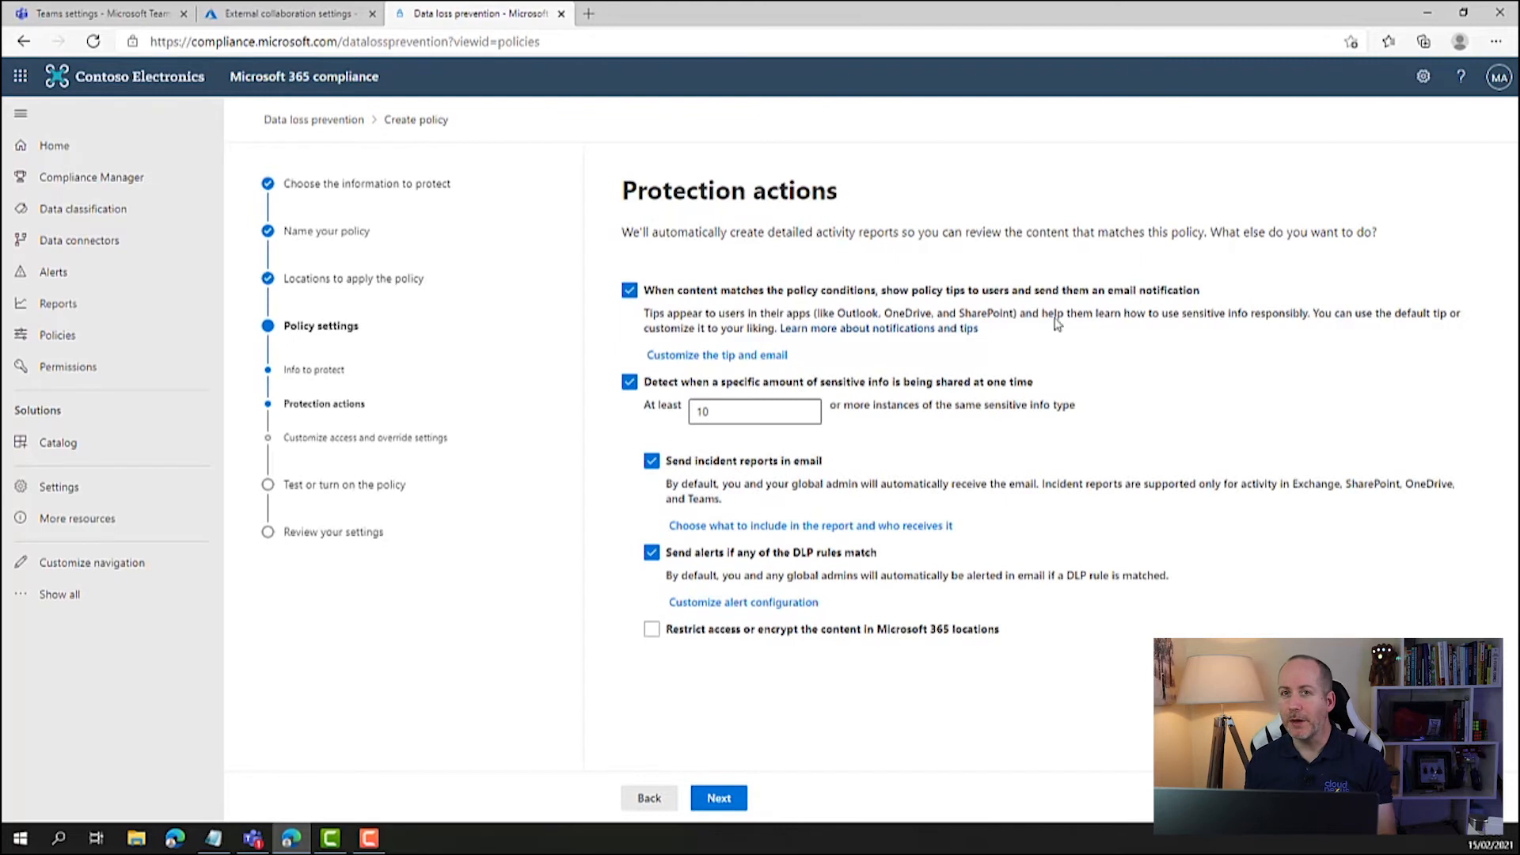
Customize the policy tip text as "Hey you can't send credit information over Teams!" and save it
click(754, 357)
click(1042, 284)
click(1149, 309)
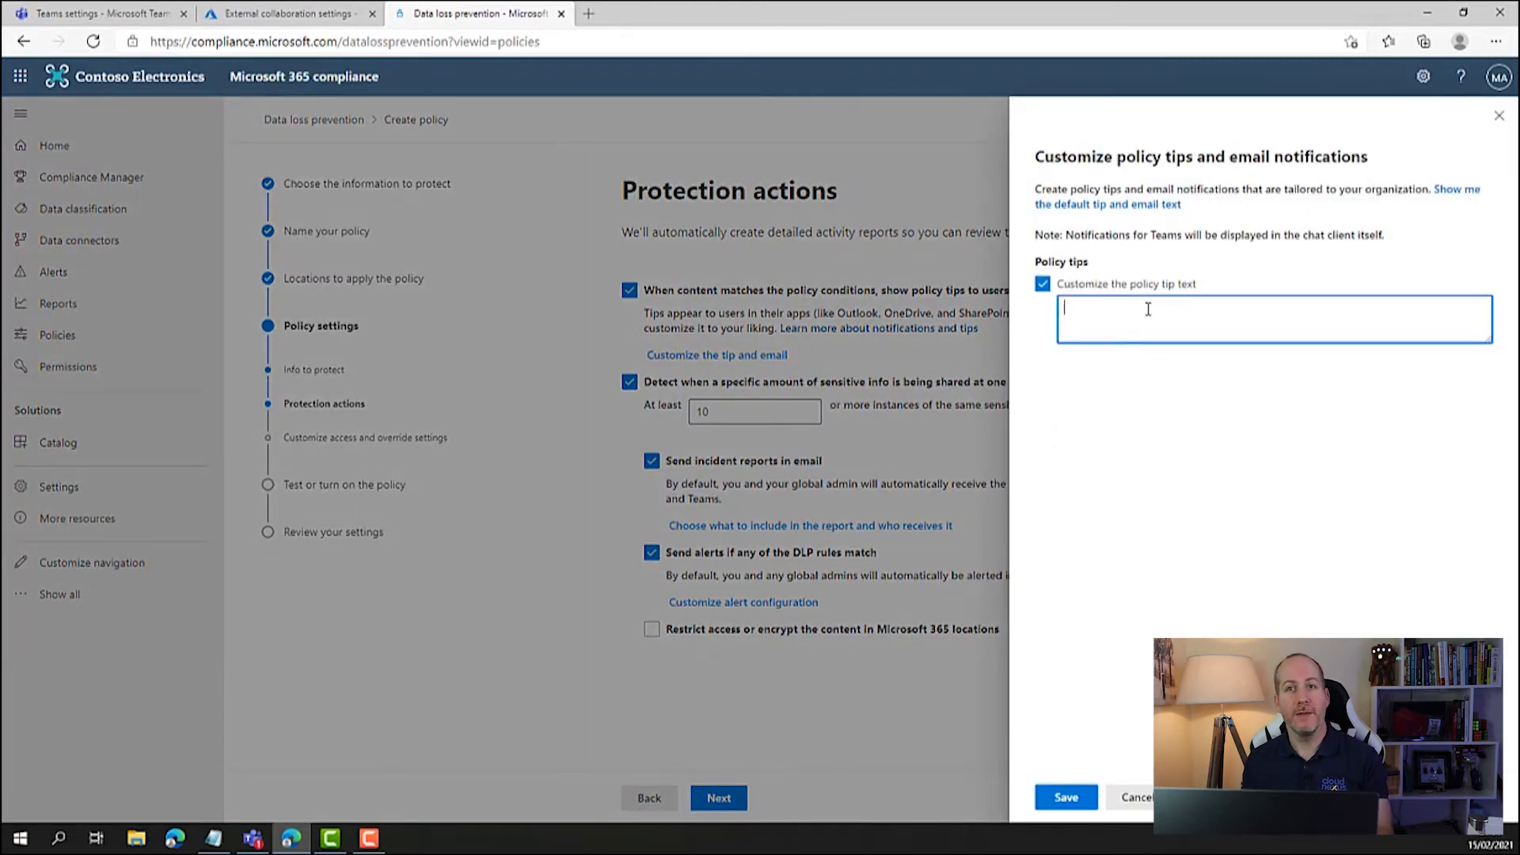
text(Hey )
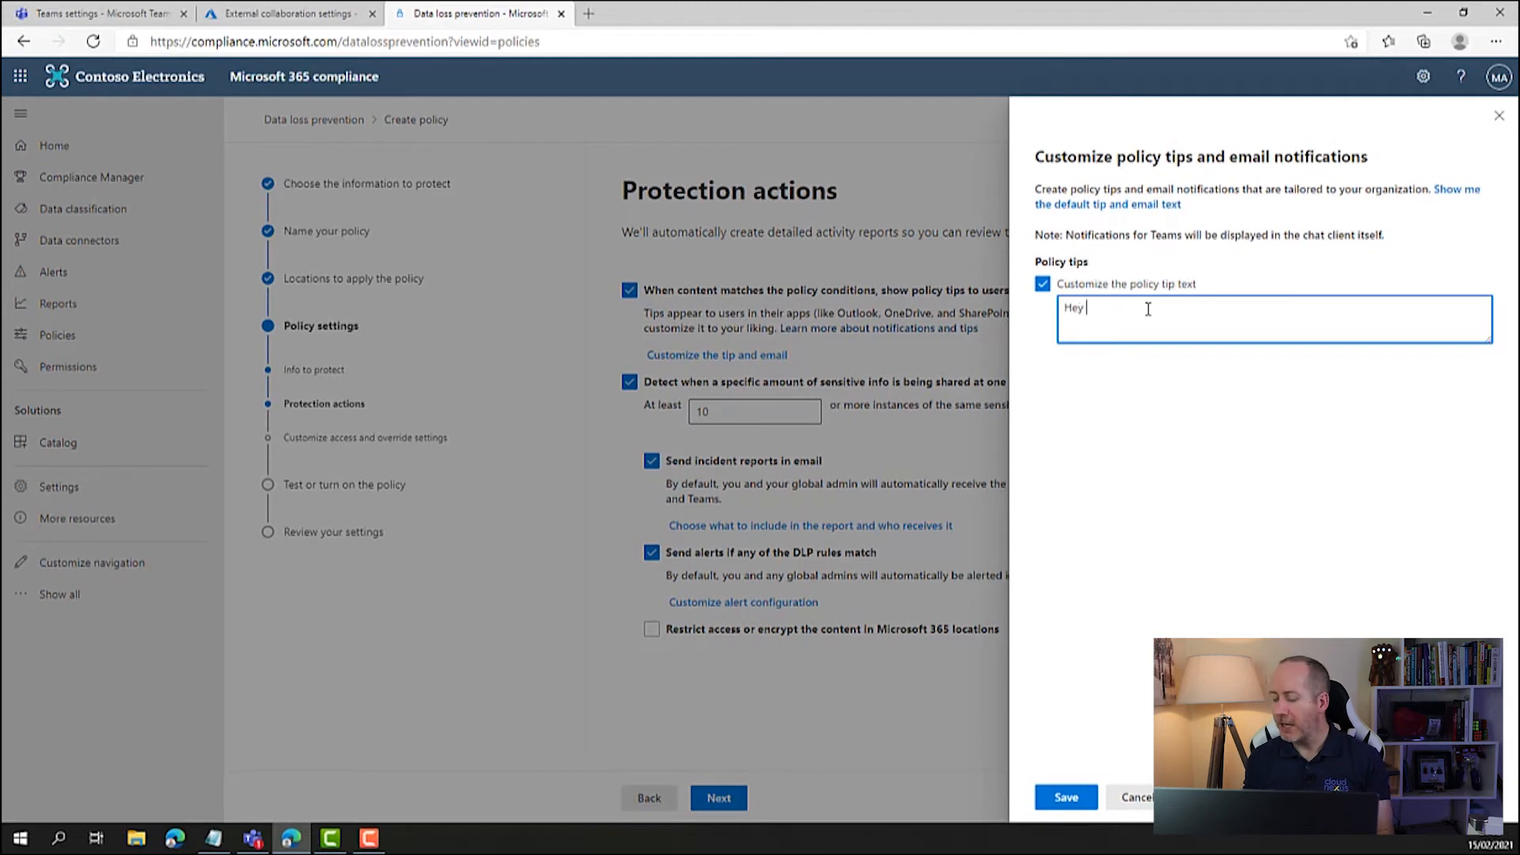
text(you can't send c)
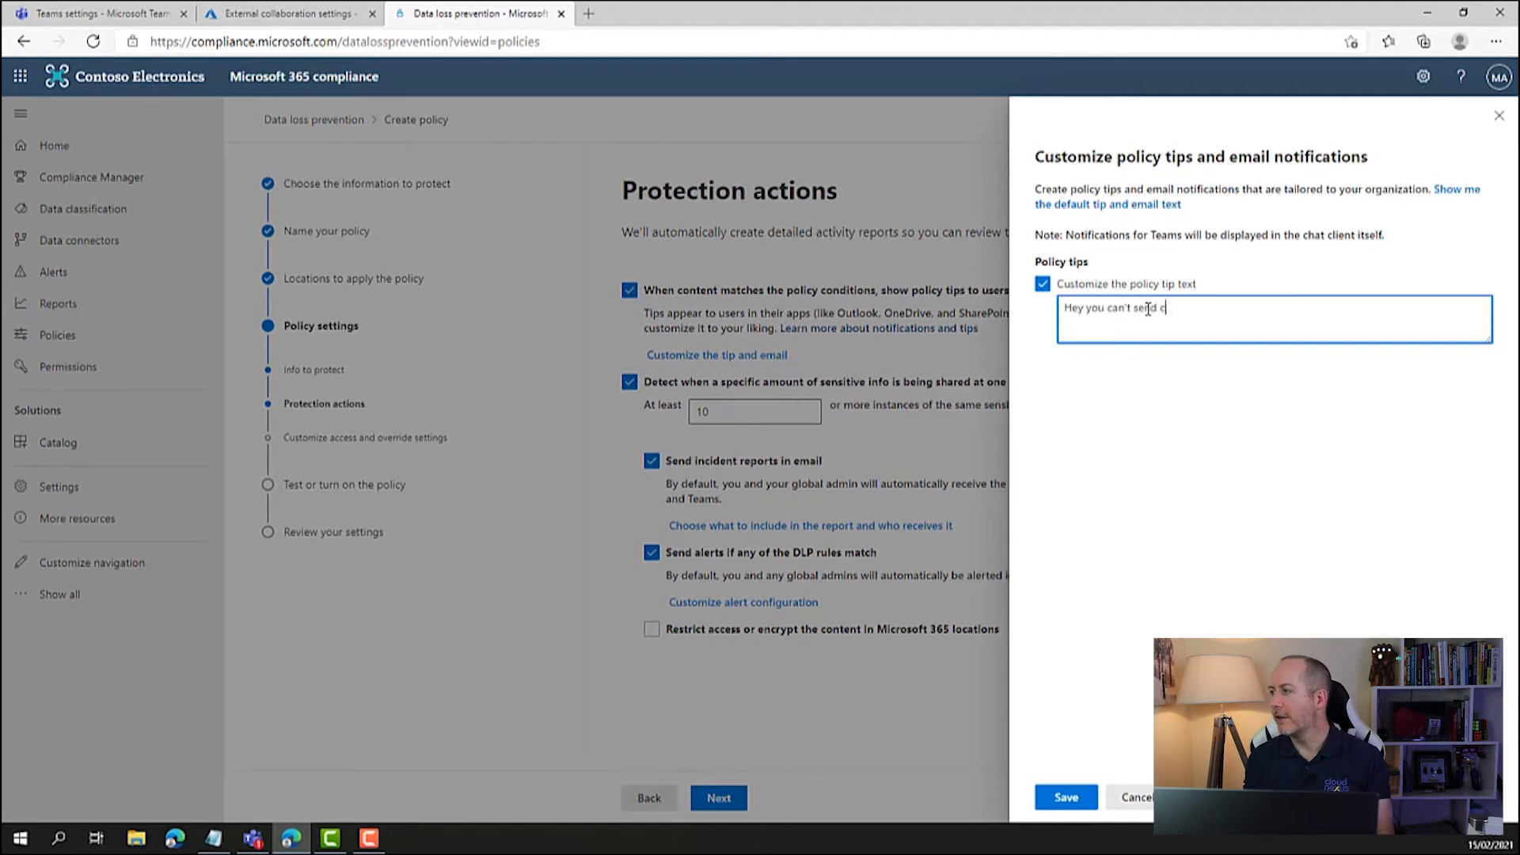
text(redit information over Teams!)
click(1067, 797)
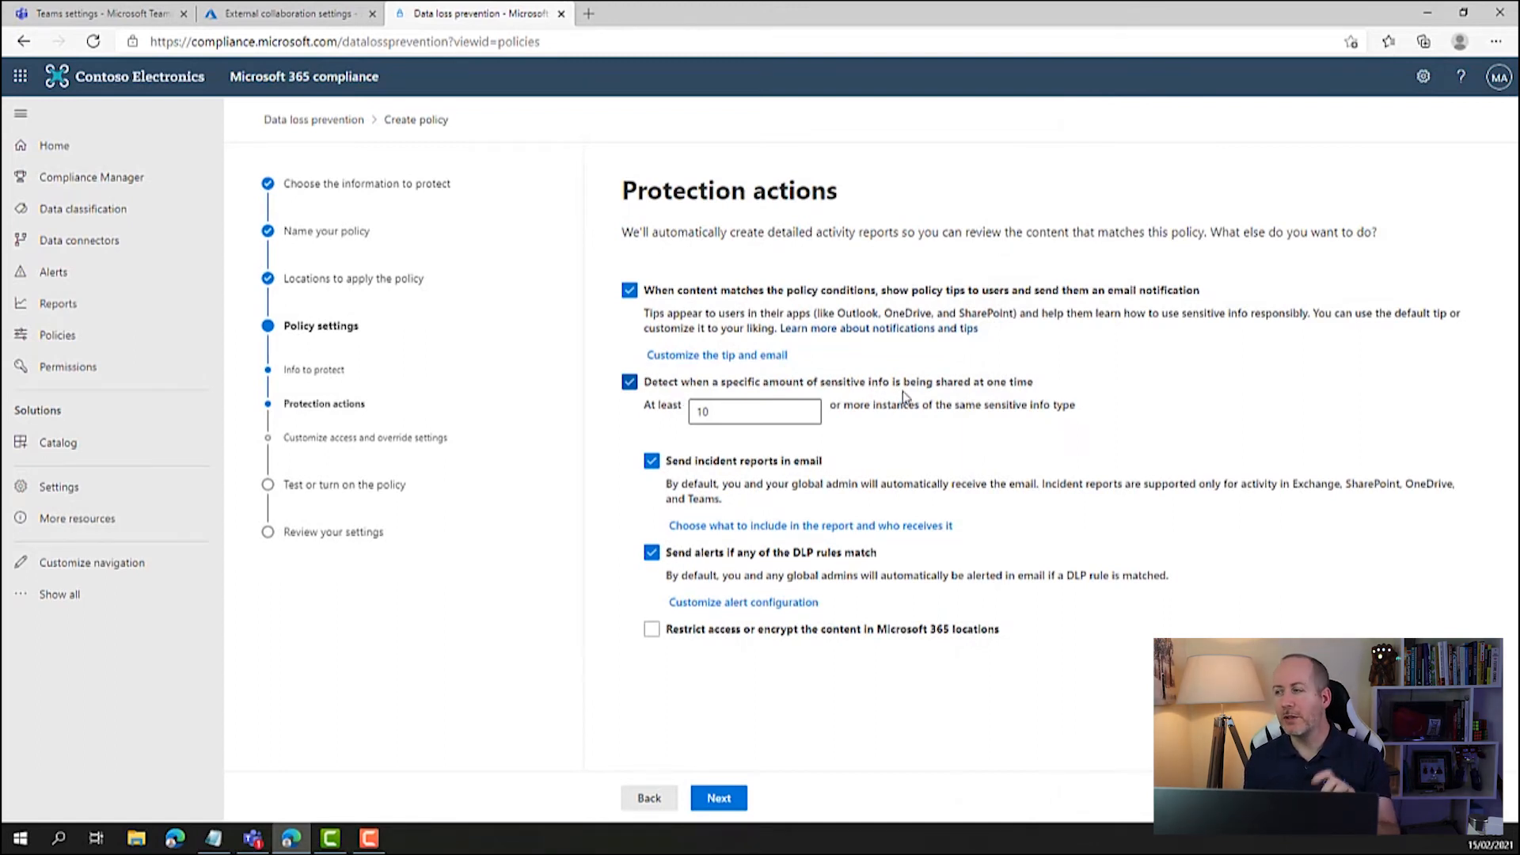
Set the sensitive info detection threshold to at least 1 instance and continue to the access and override settings
click(777, 415)
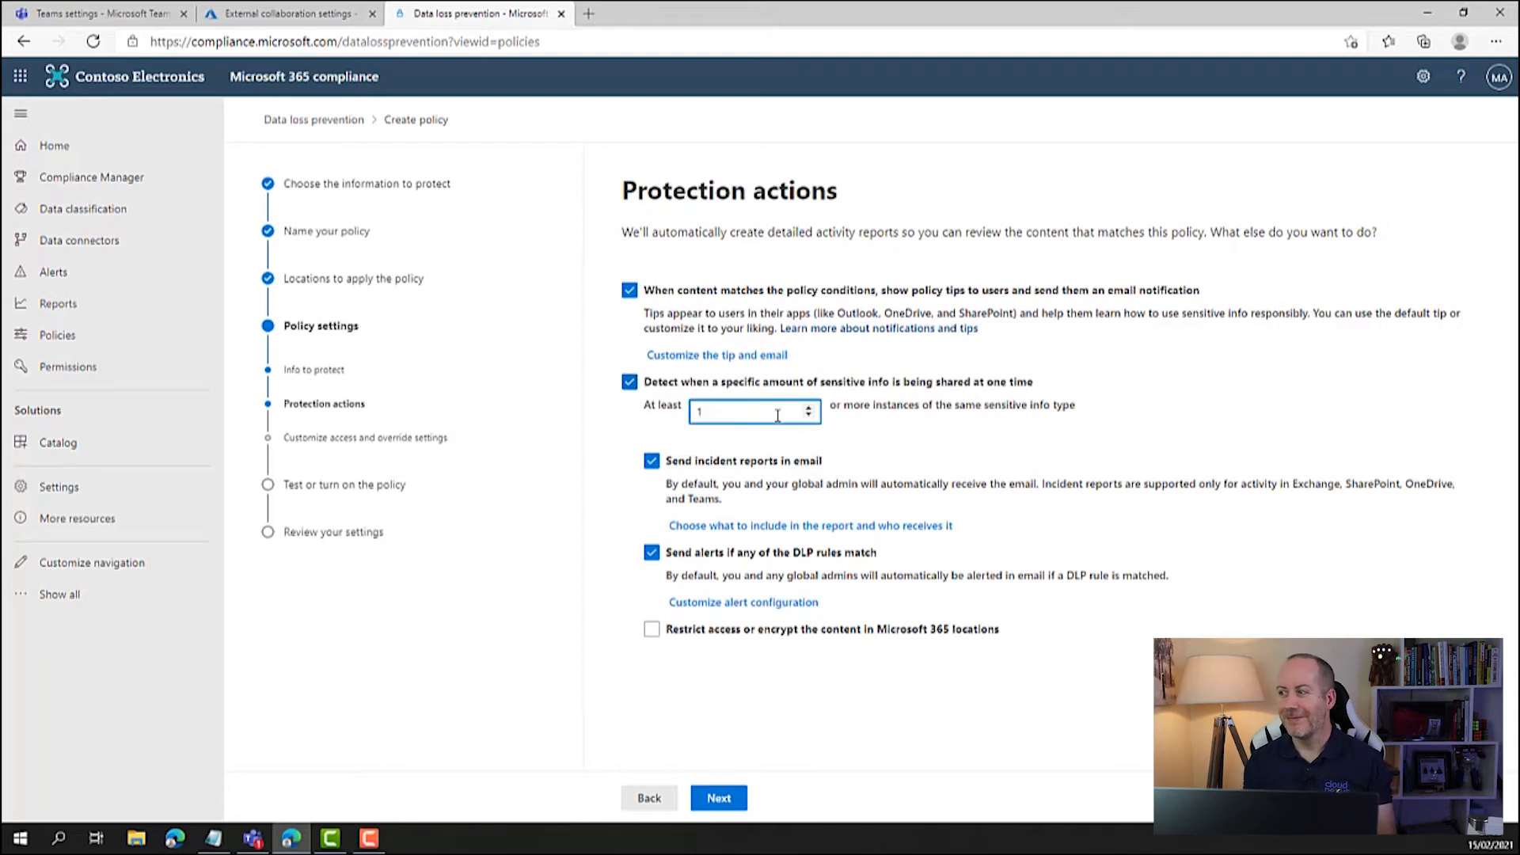
click(886, 436)
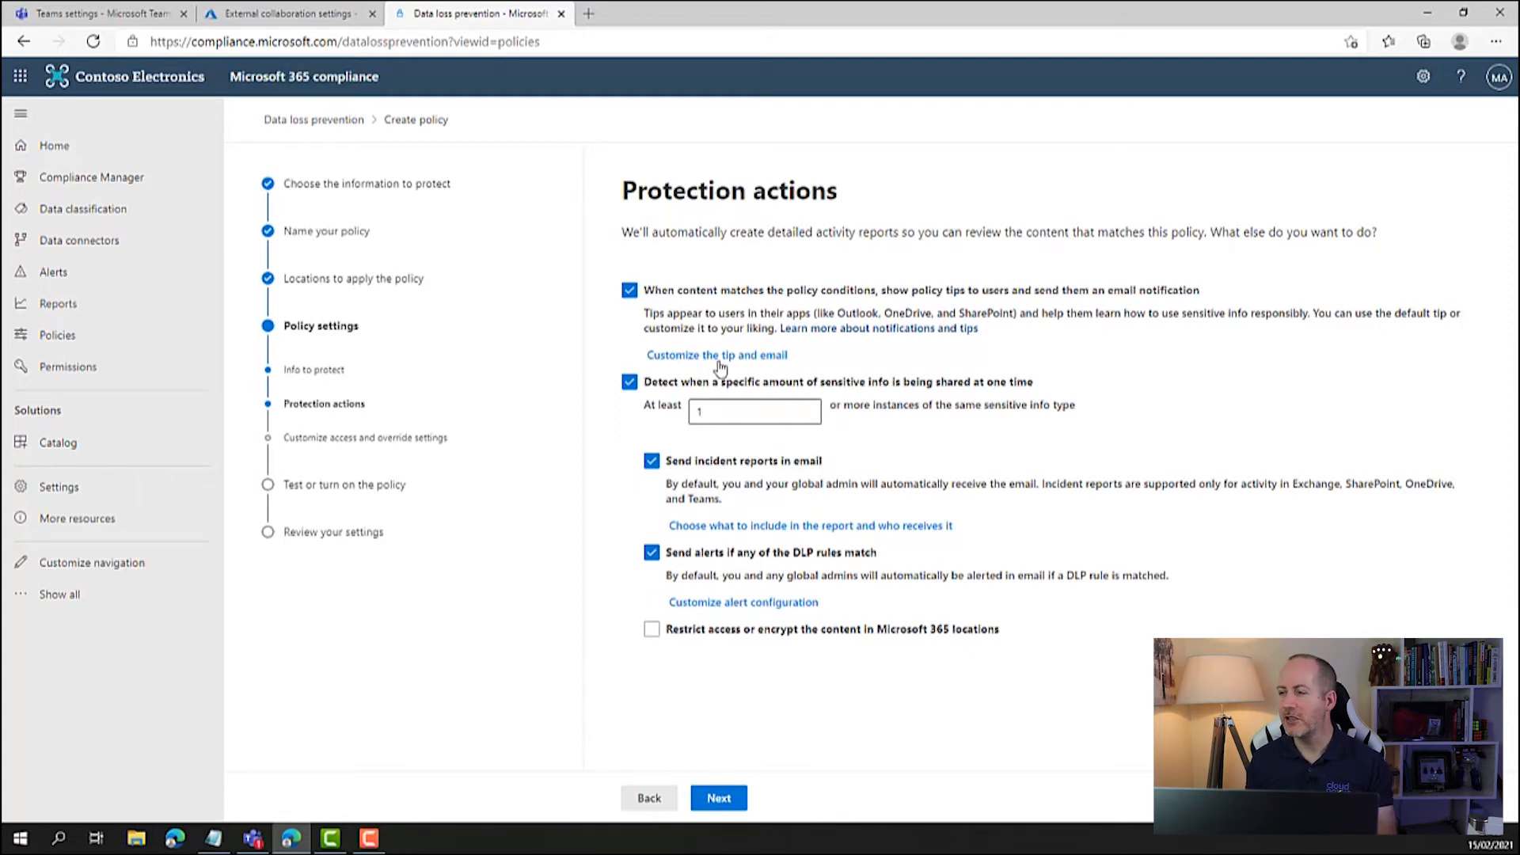
click(716, 800)
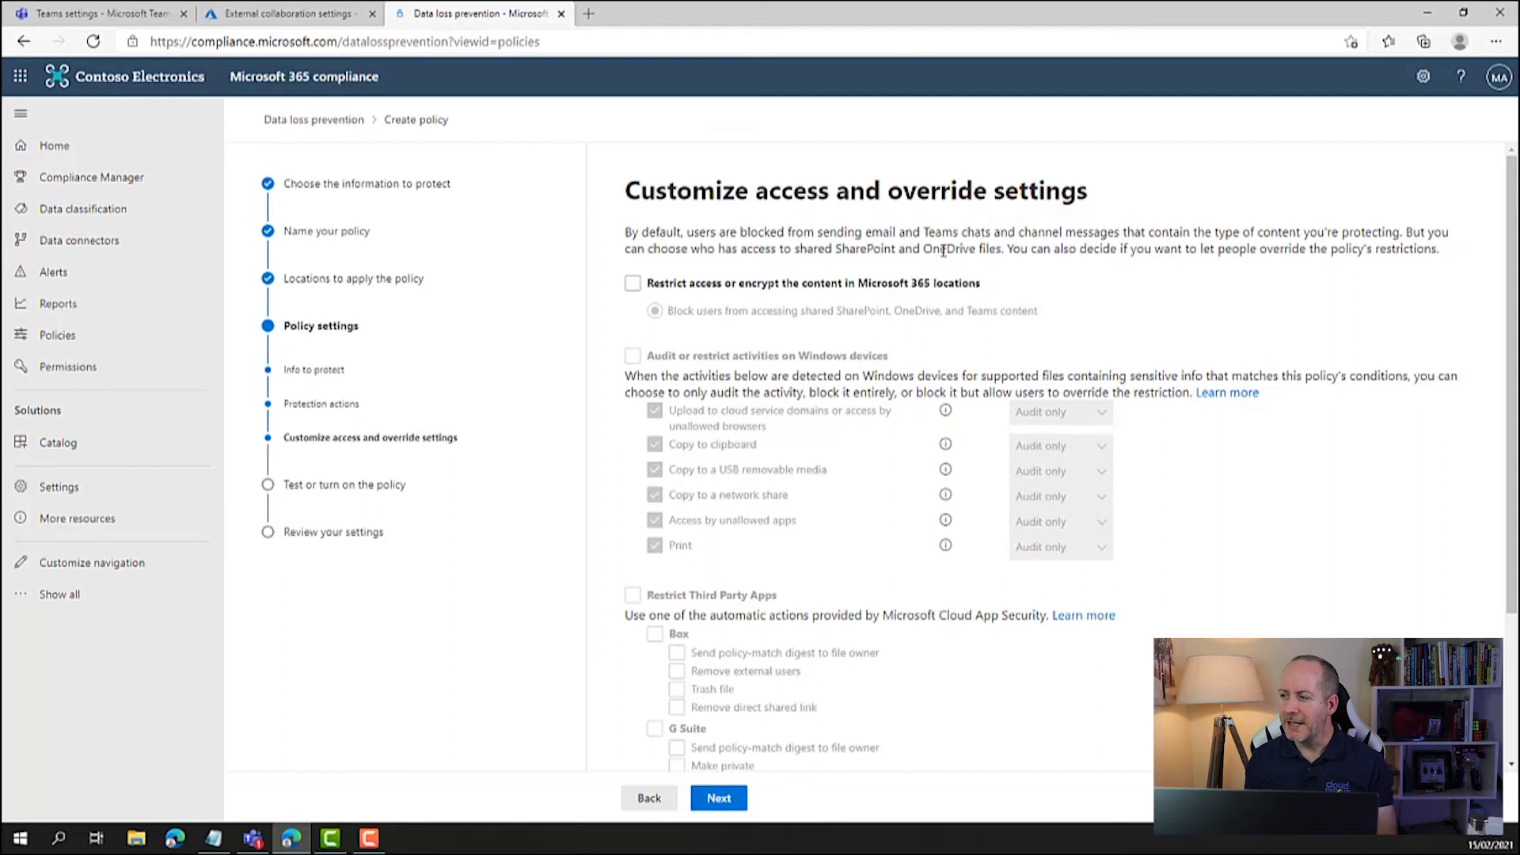
Review the access and override settings, leave them at their defaults and continue to the policy activation choice
scroll(898, 337, down, 3)
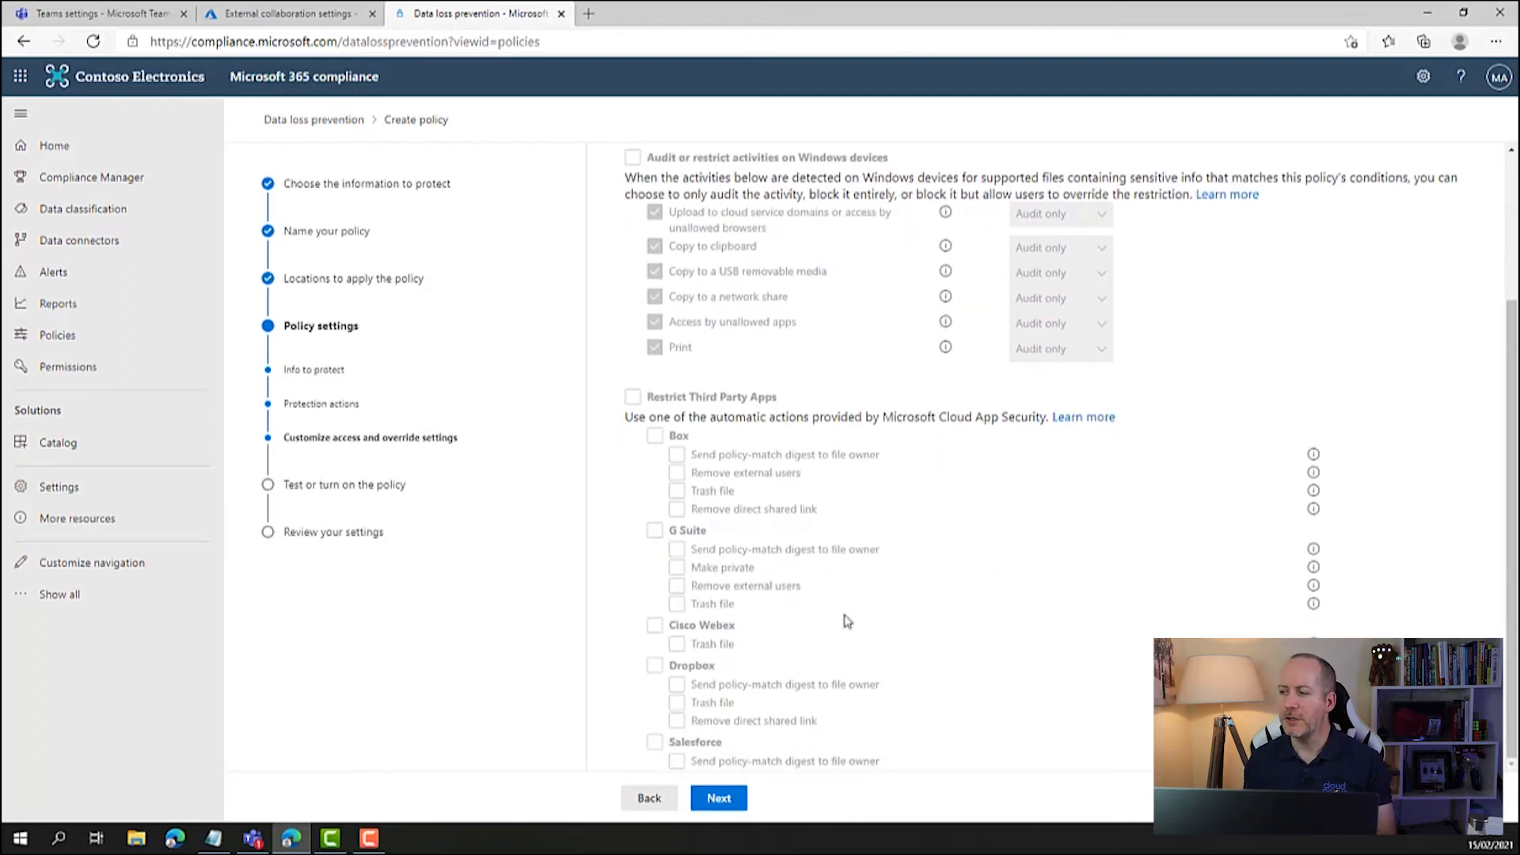
scroll(837, 566, up, 3)
click(744, 808)
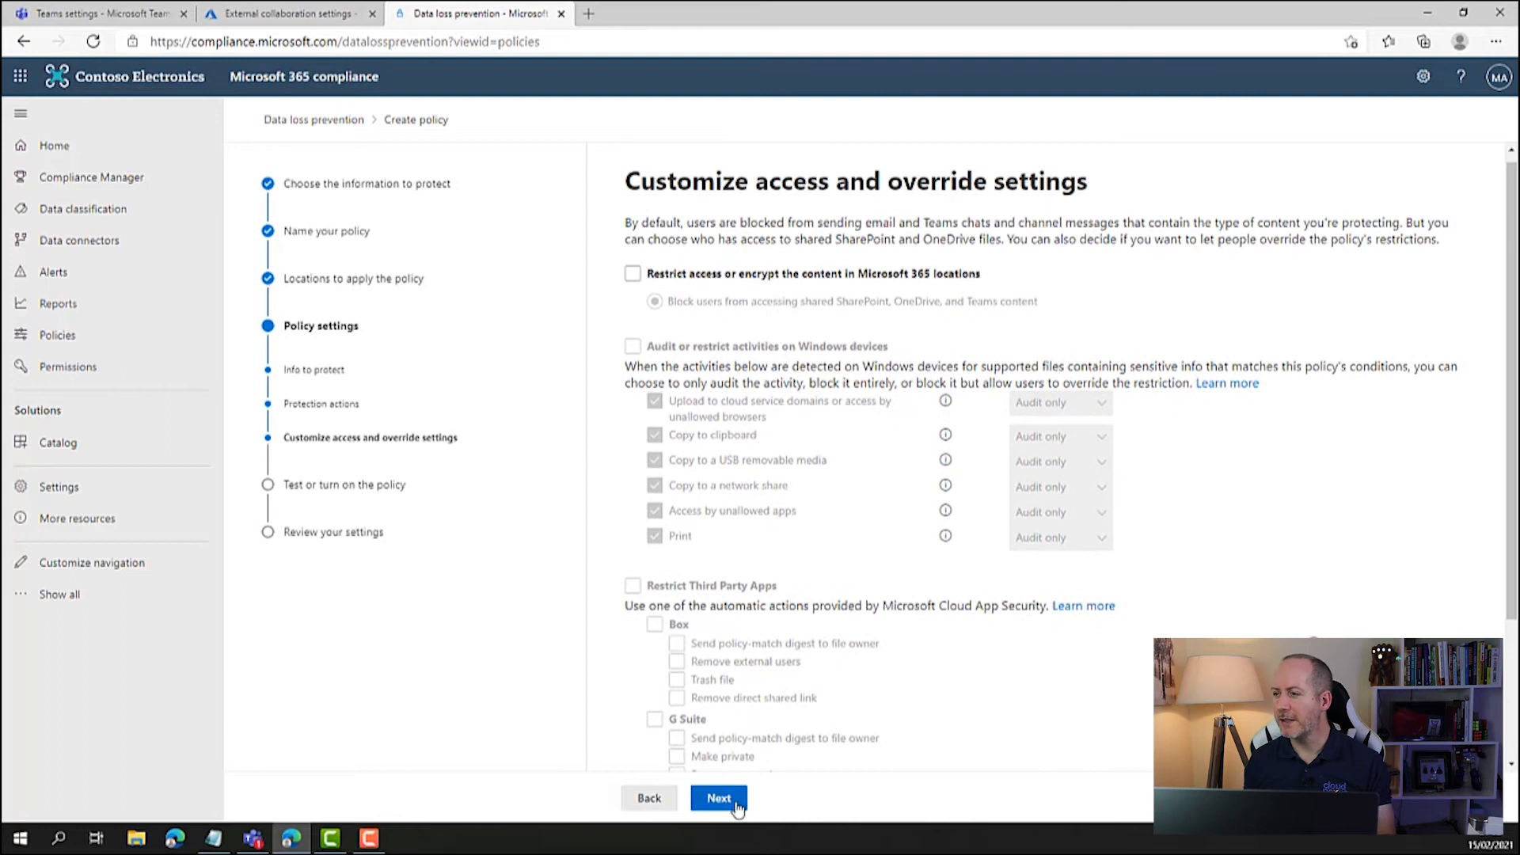
Choose to keep the DLP policy off for now, submit it and finish the policy creation
click(707, 340)
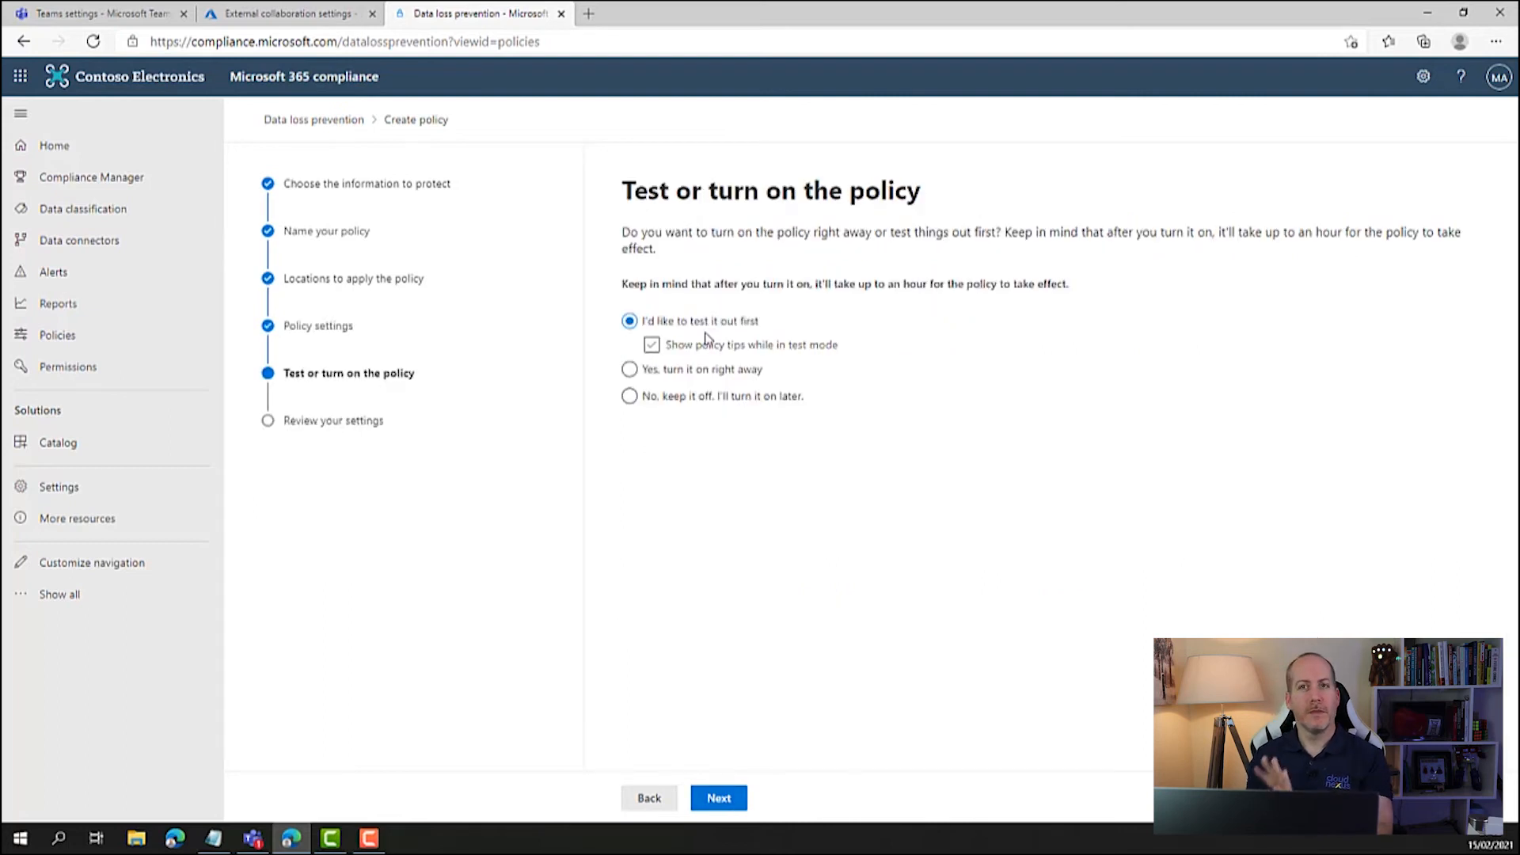
click(670, 341)
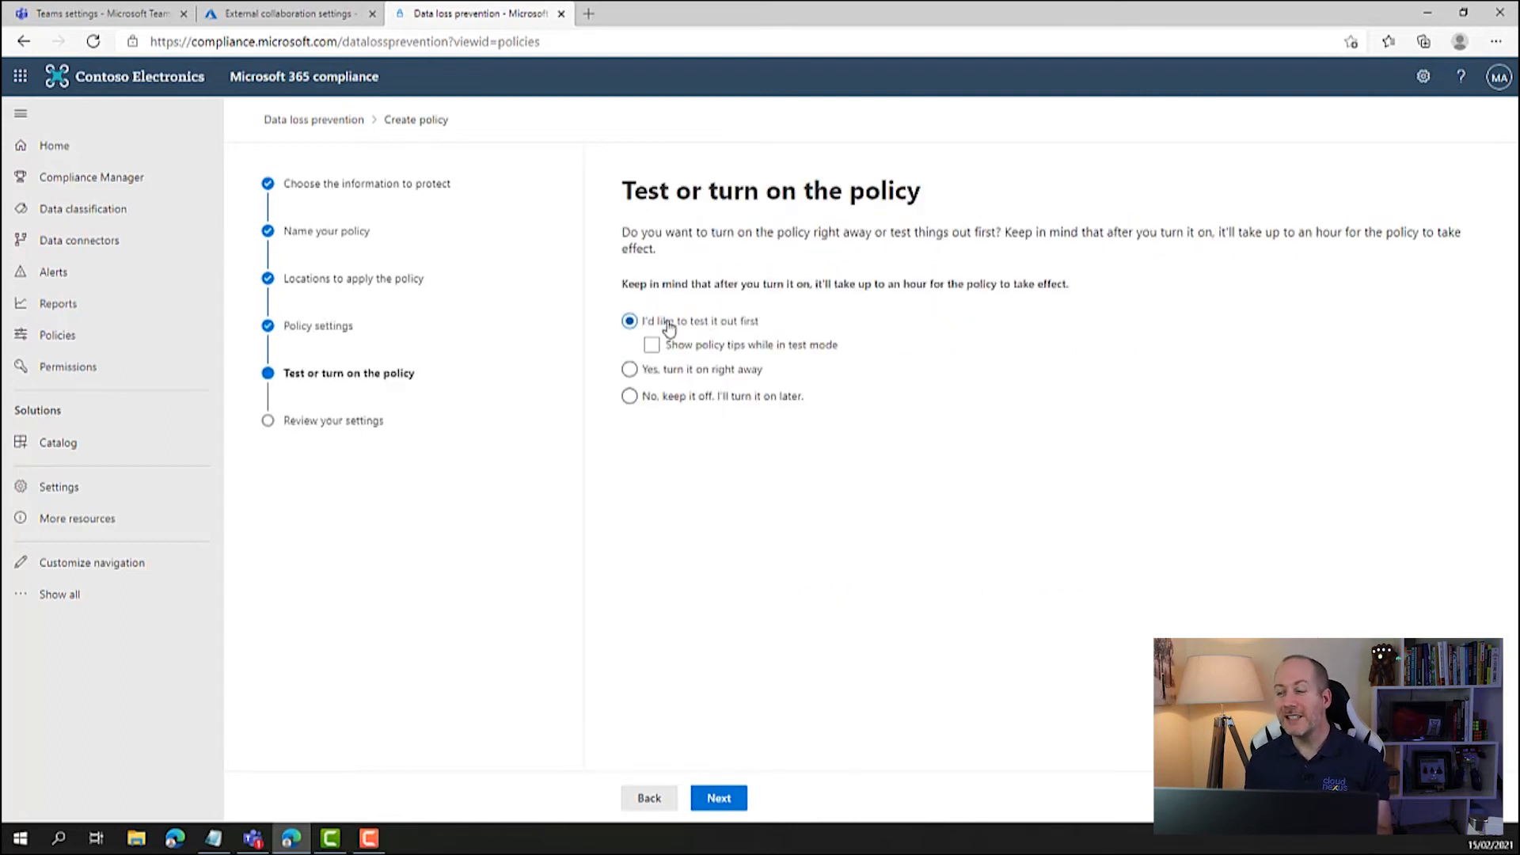
click(664, 347)
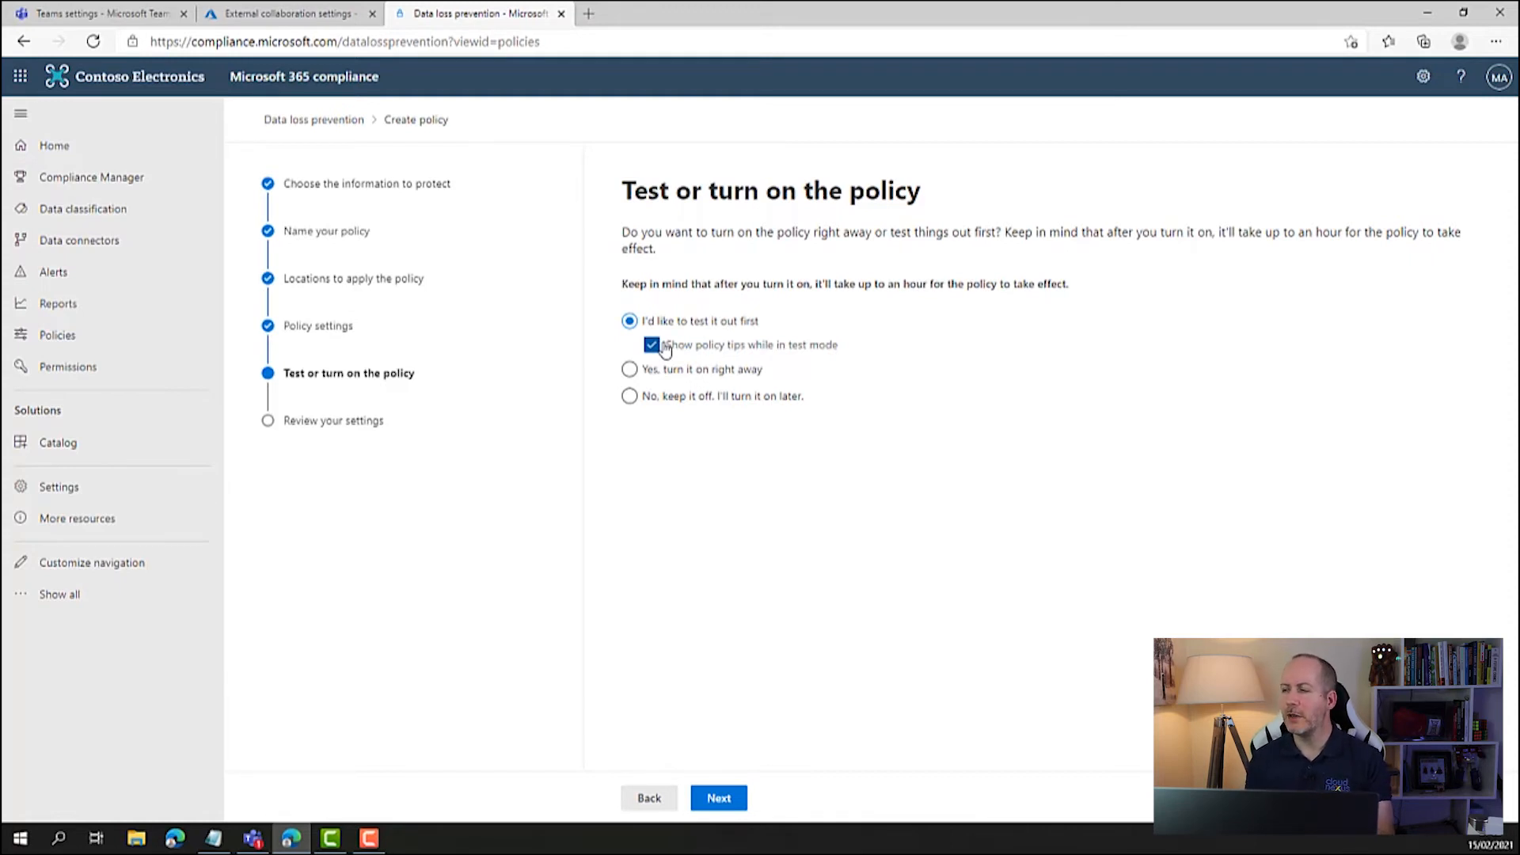
click(698, 372)
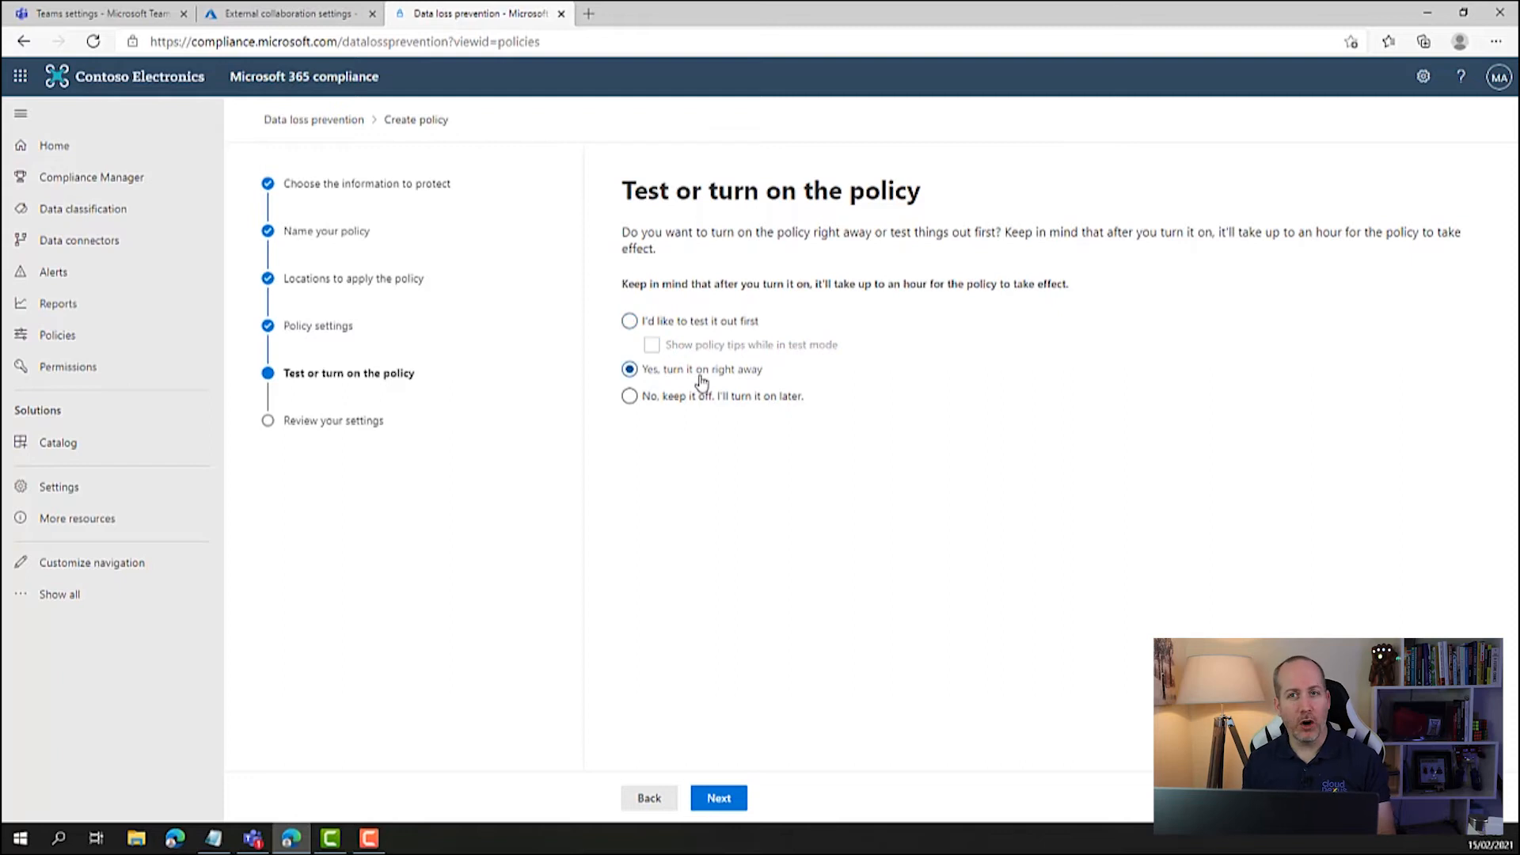
click(701, 398)
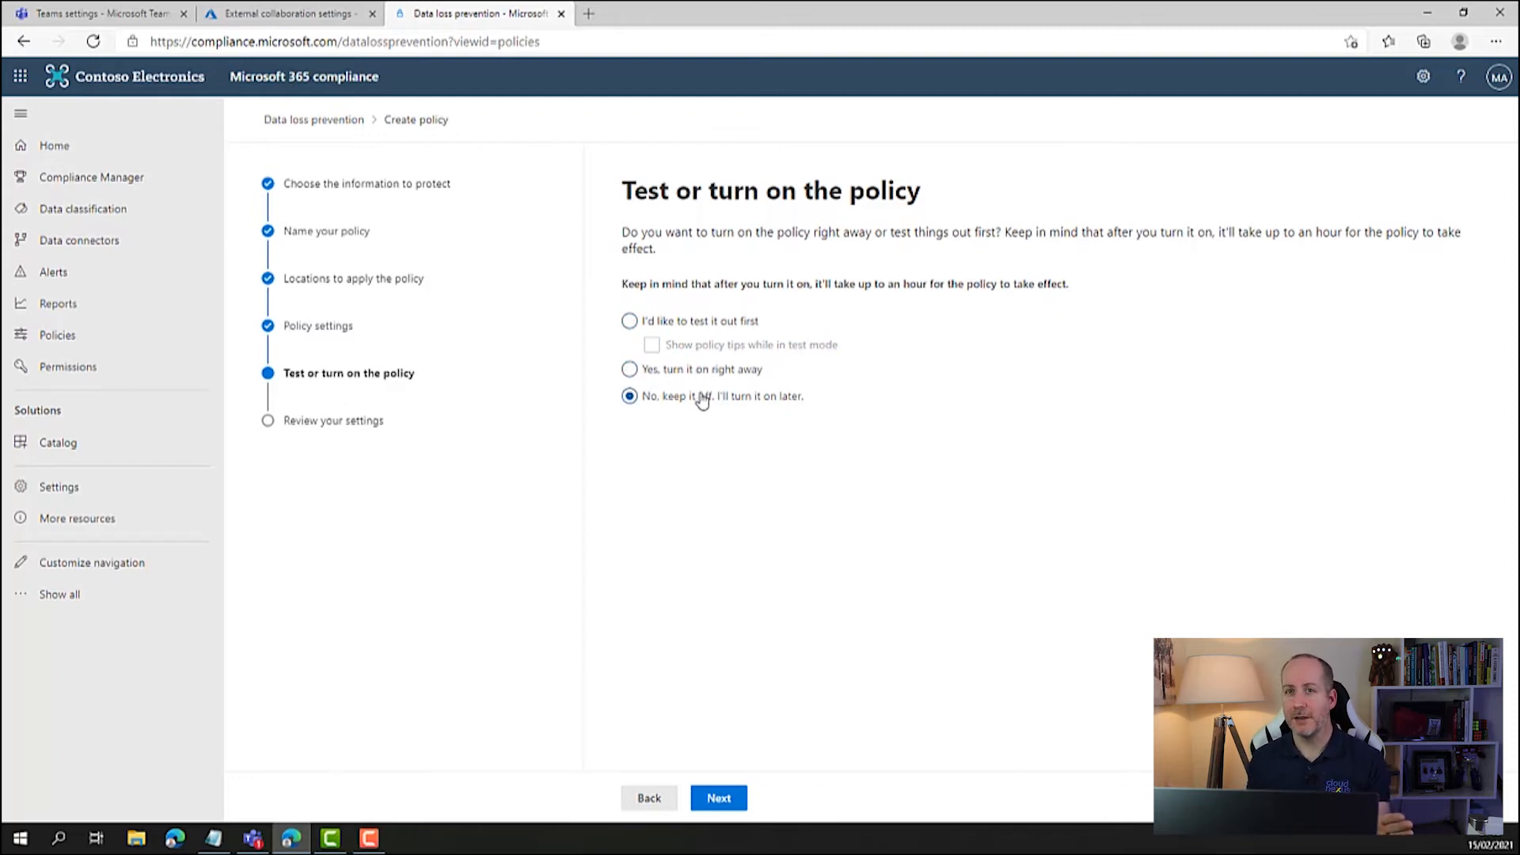
click(738, 800)
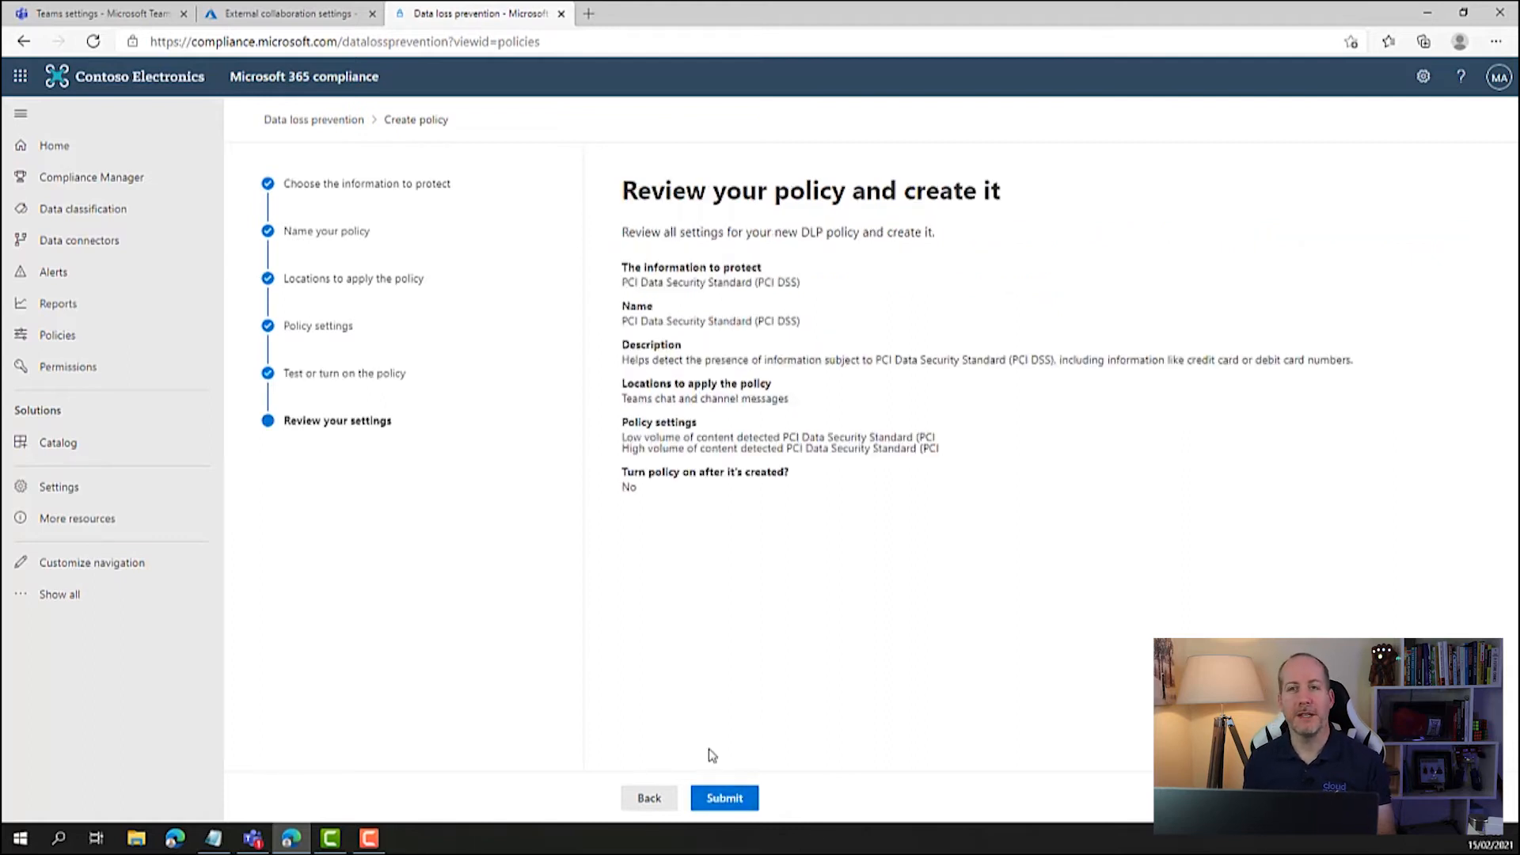
click(727, 798)
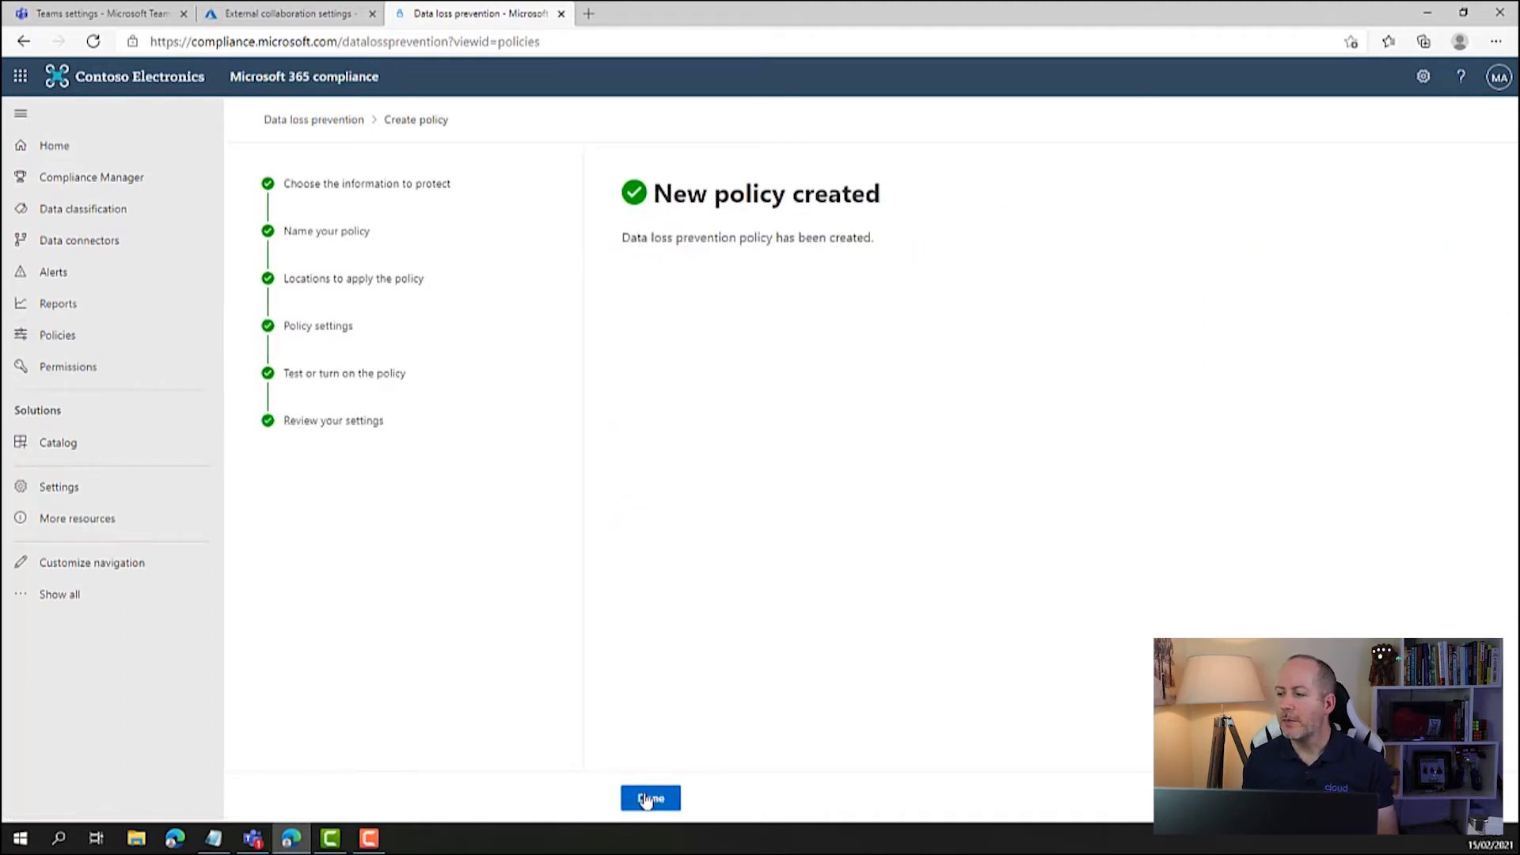
click(646, 798)
Start a new retention policy from the compliance policies, name it "Teams Policy" and continue to its settings
click(132, 333)
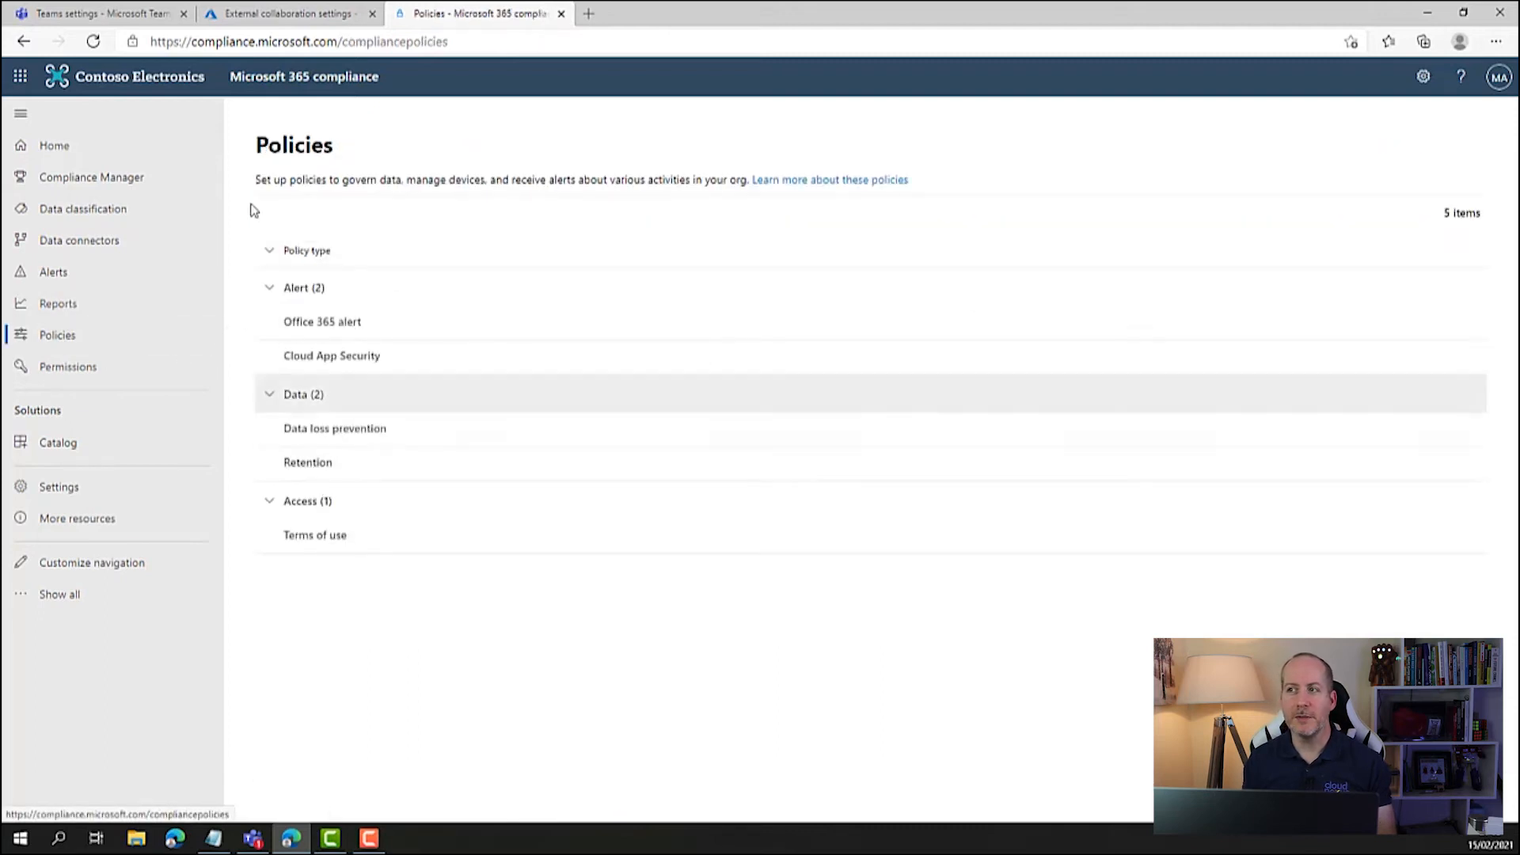
click(293, 468)
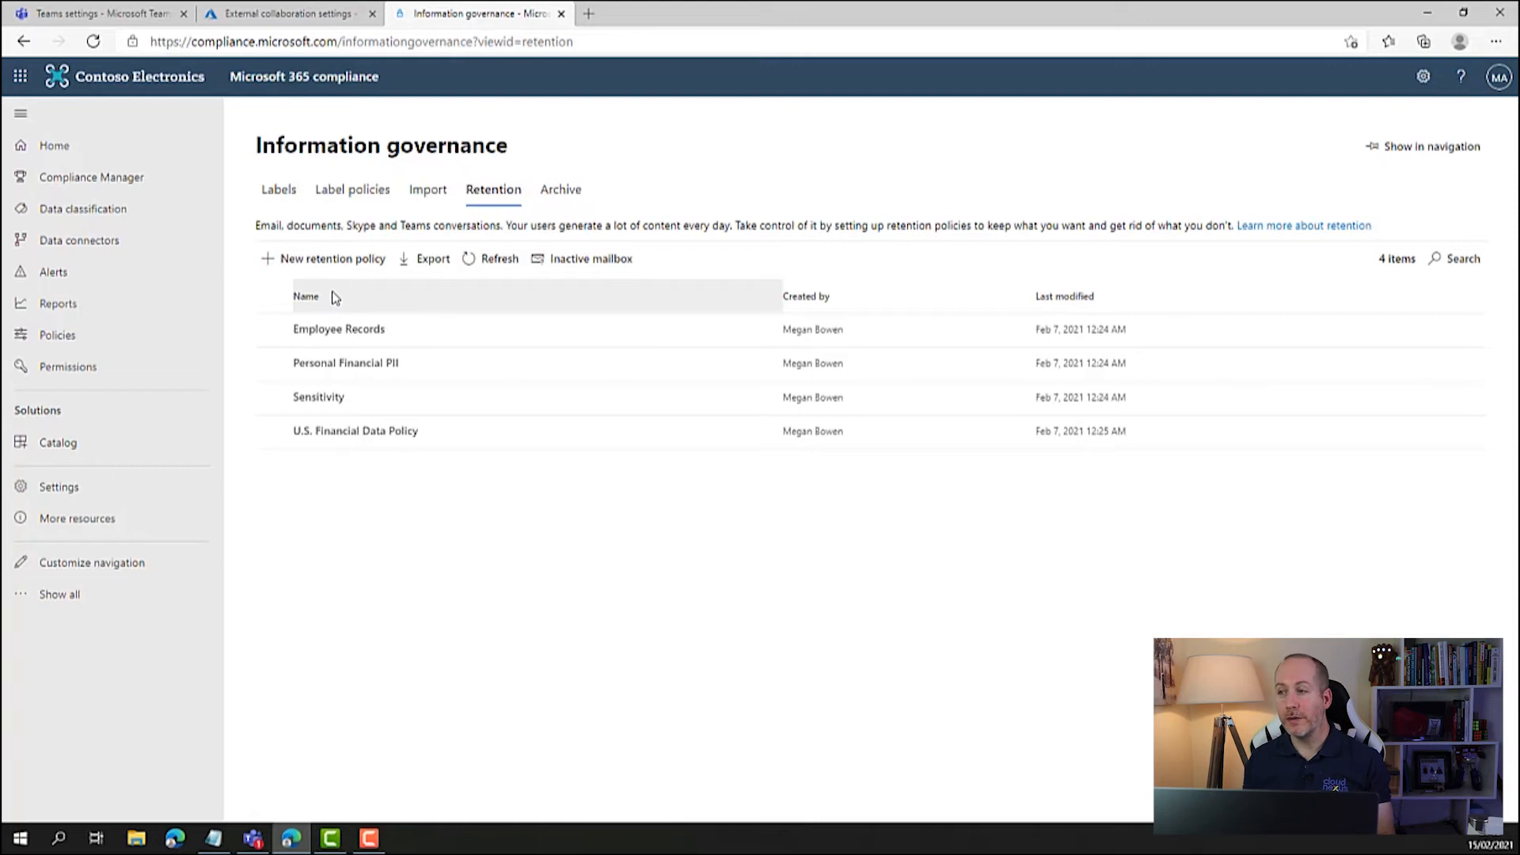
click(349, 267)
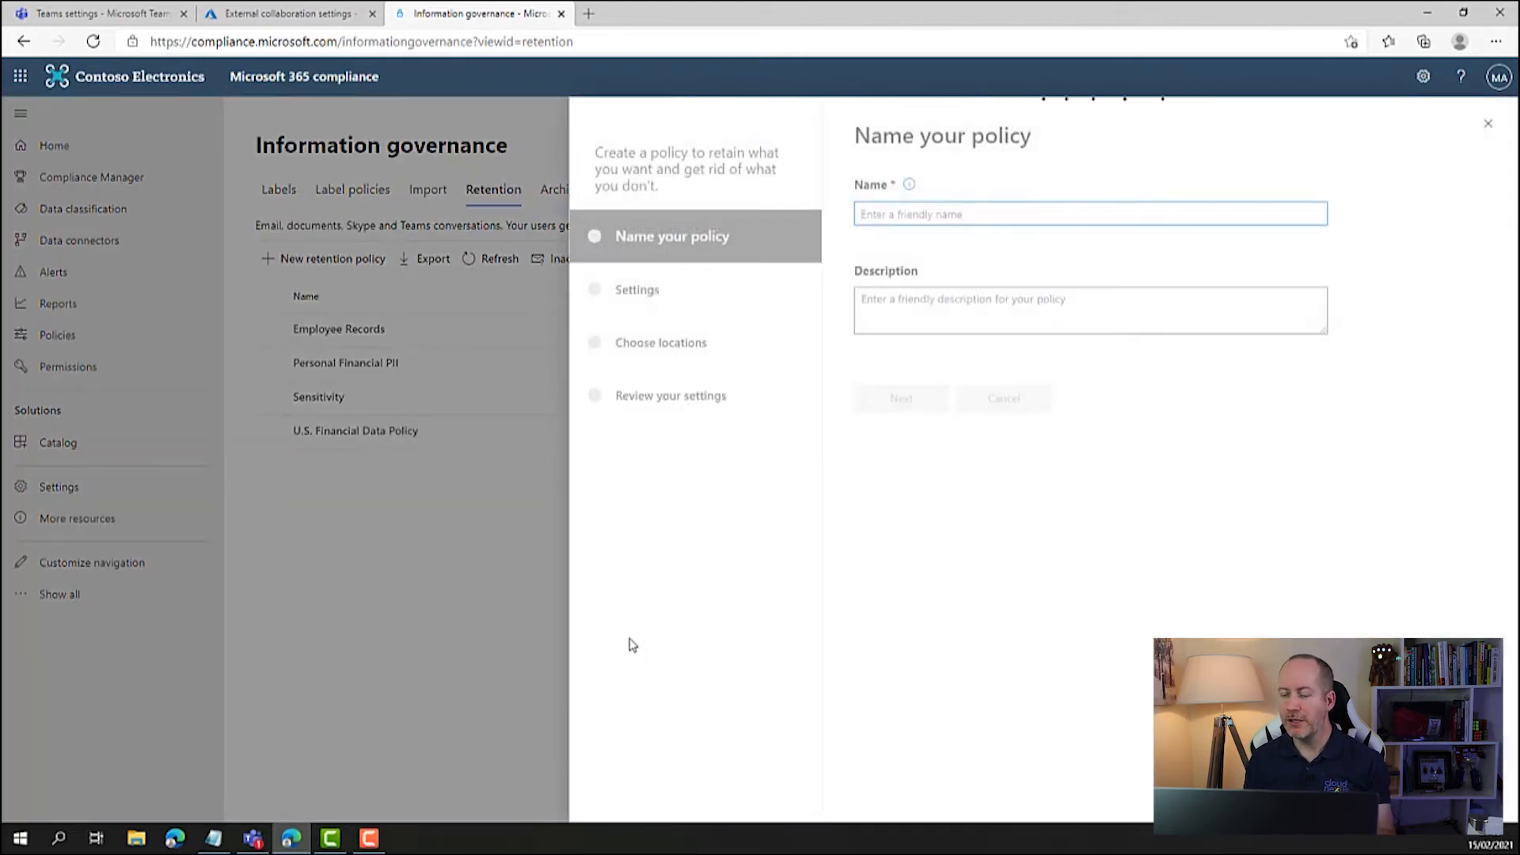
text(Tea)
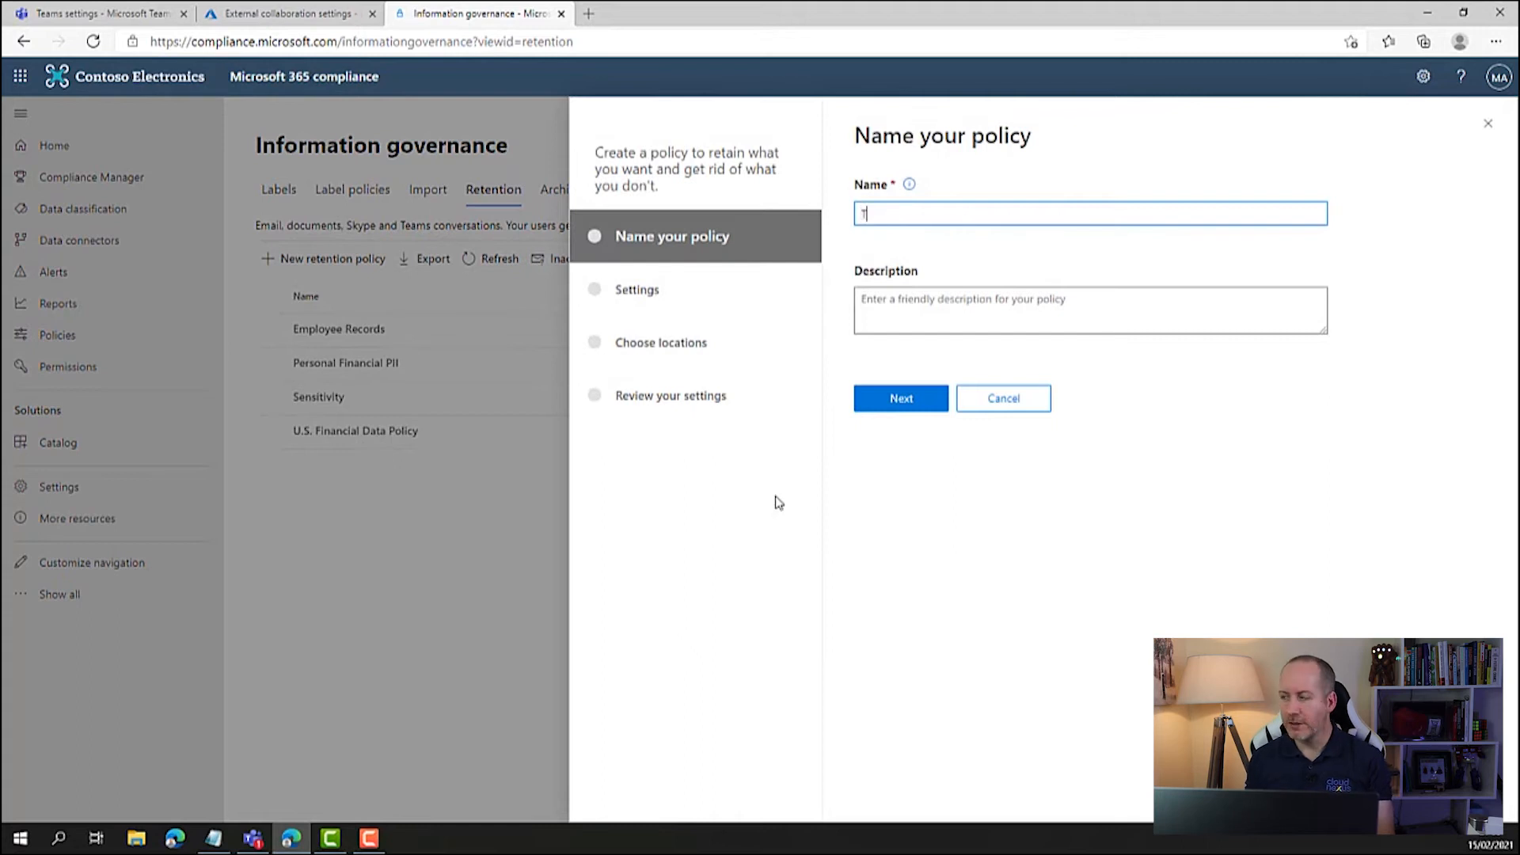
key(BackSpace)
text(ms Policy)
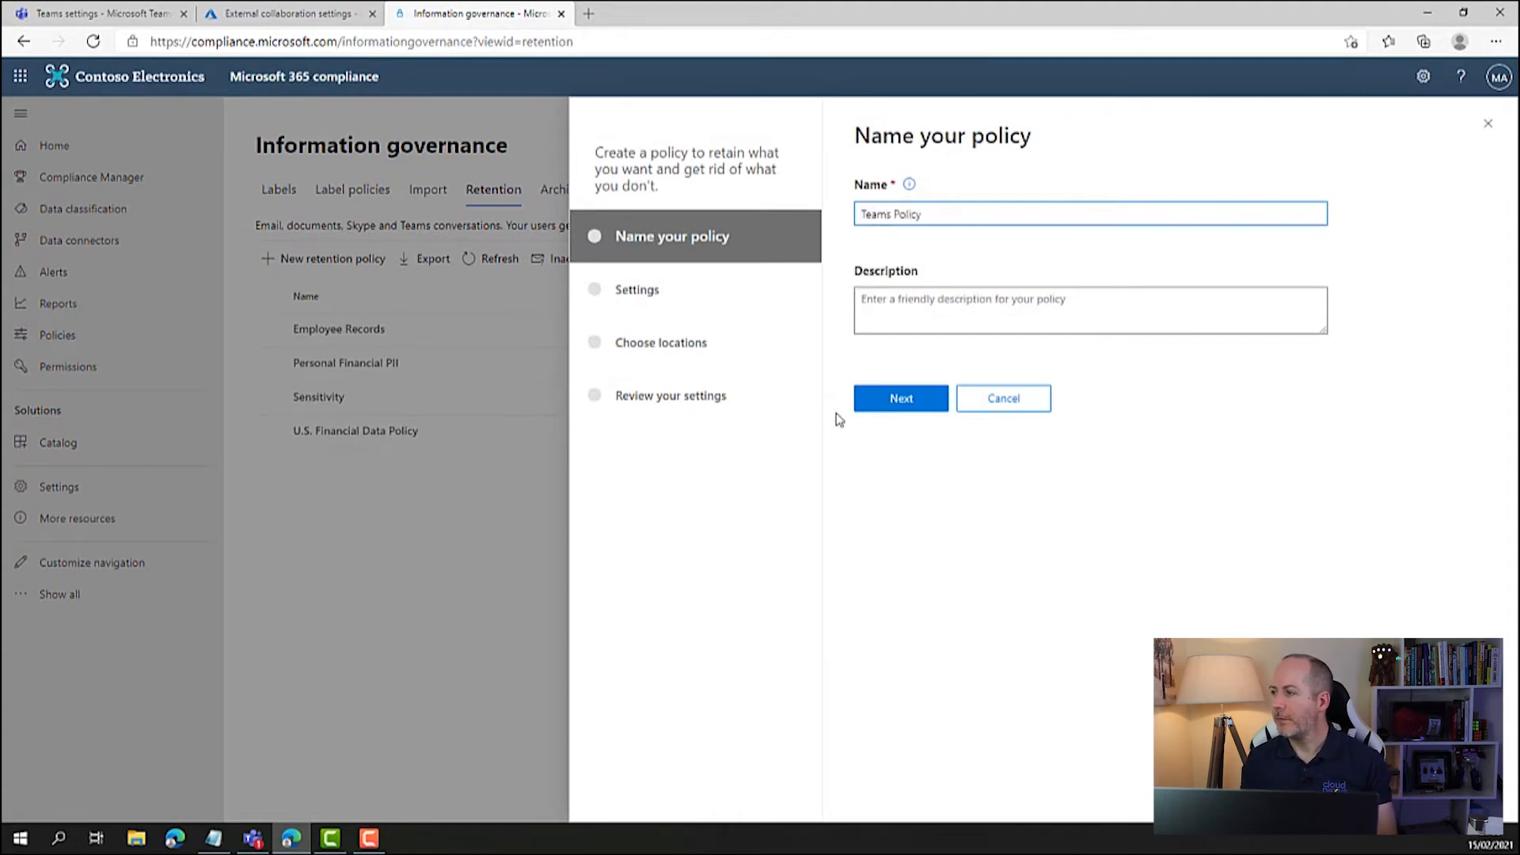
click(863, 402)
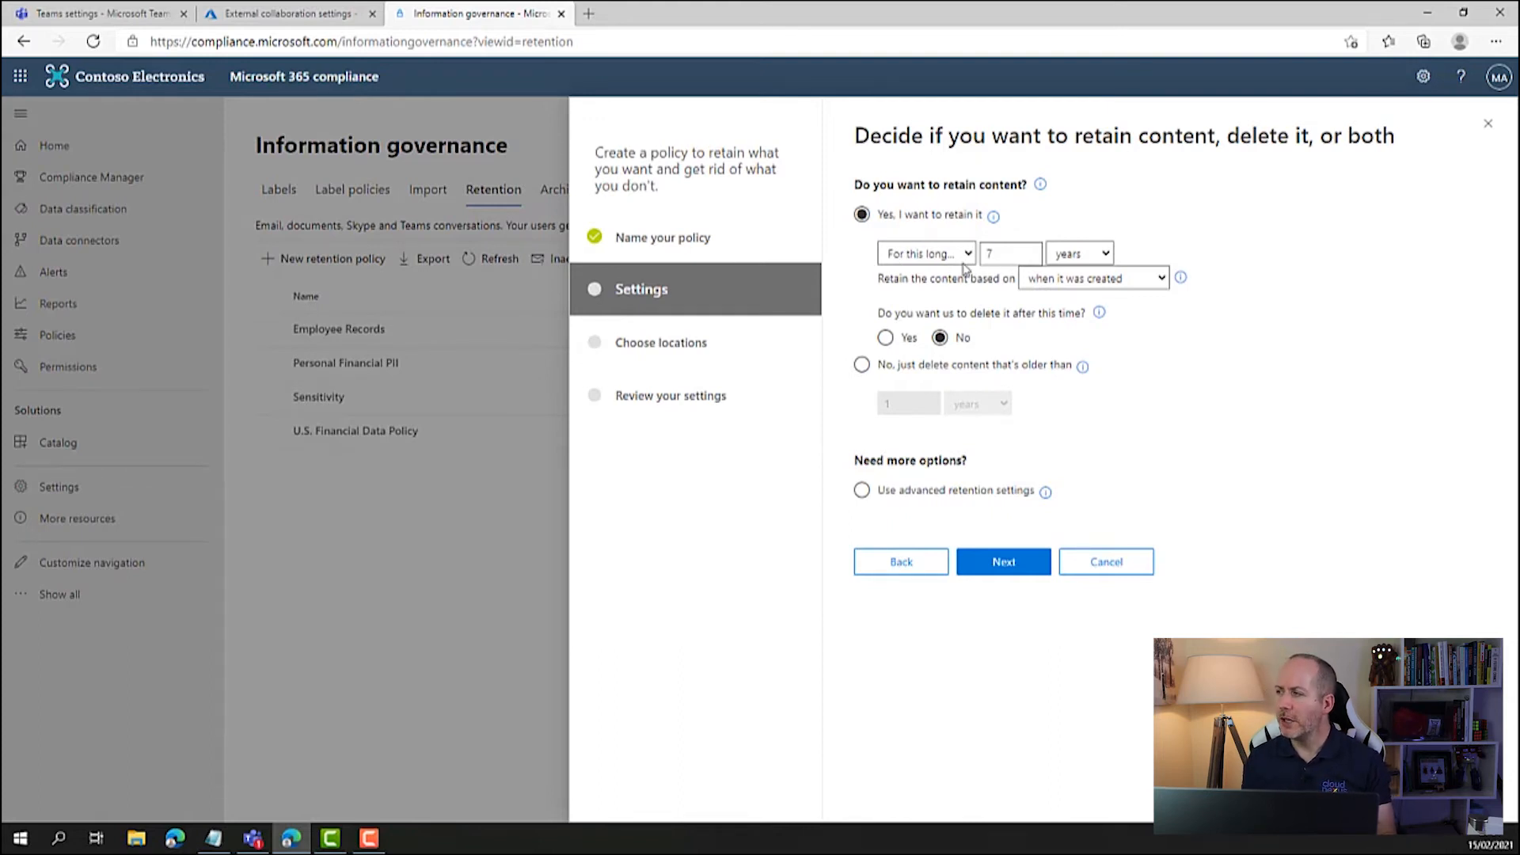
Use advanced retention settings for the policy and set it to detect content that contains sensitive info
click(1126, 278)
click(1277, 339)
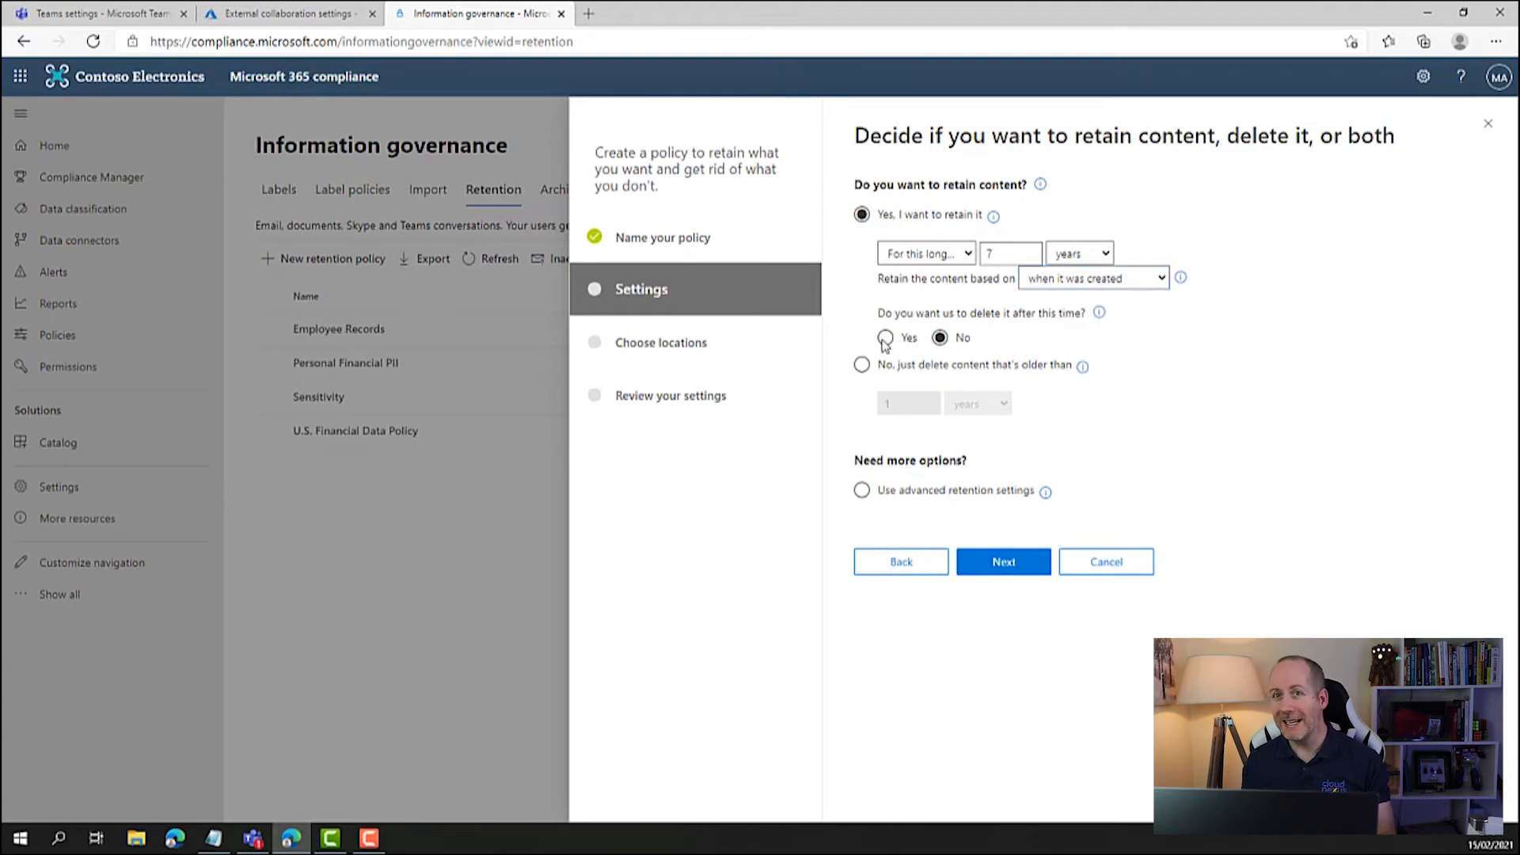
click(905, 495)
click(1022, 444)
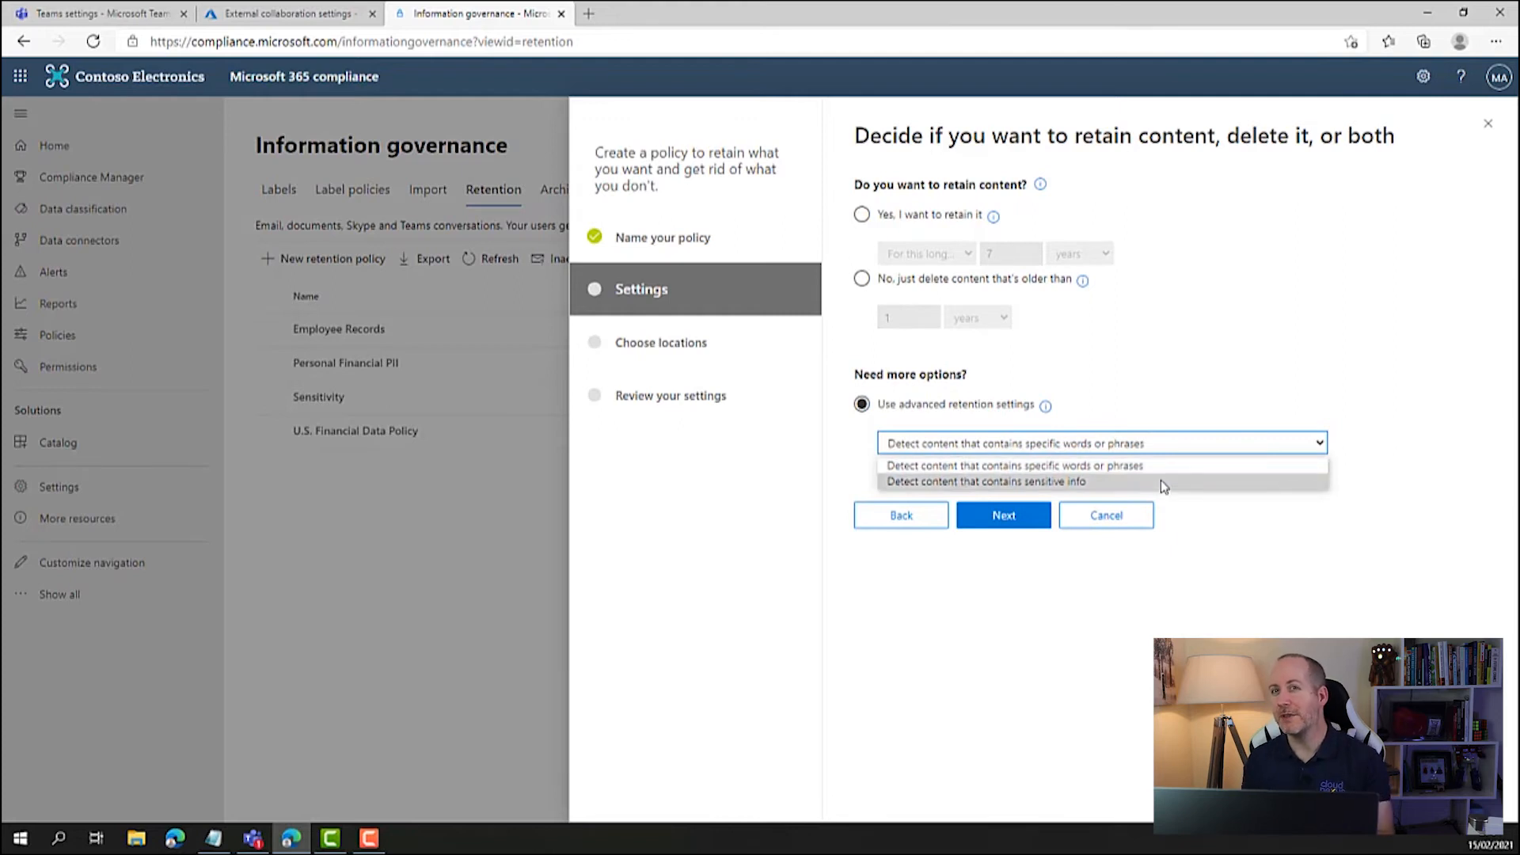
click(1161, 479)
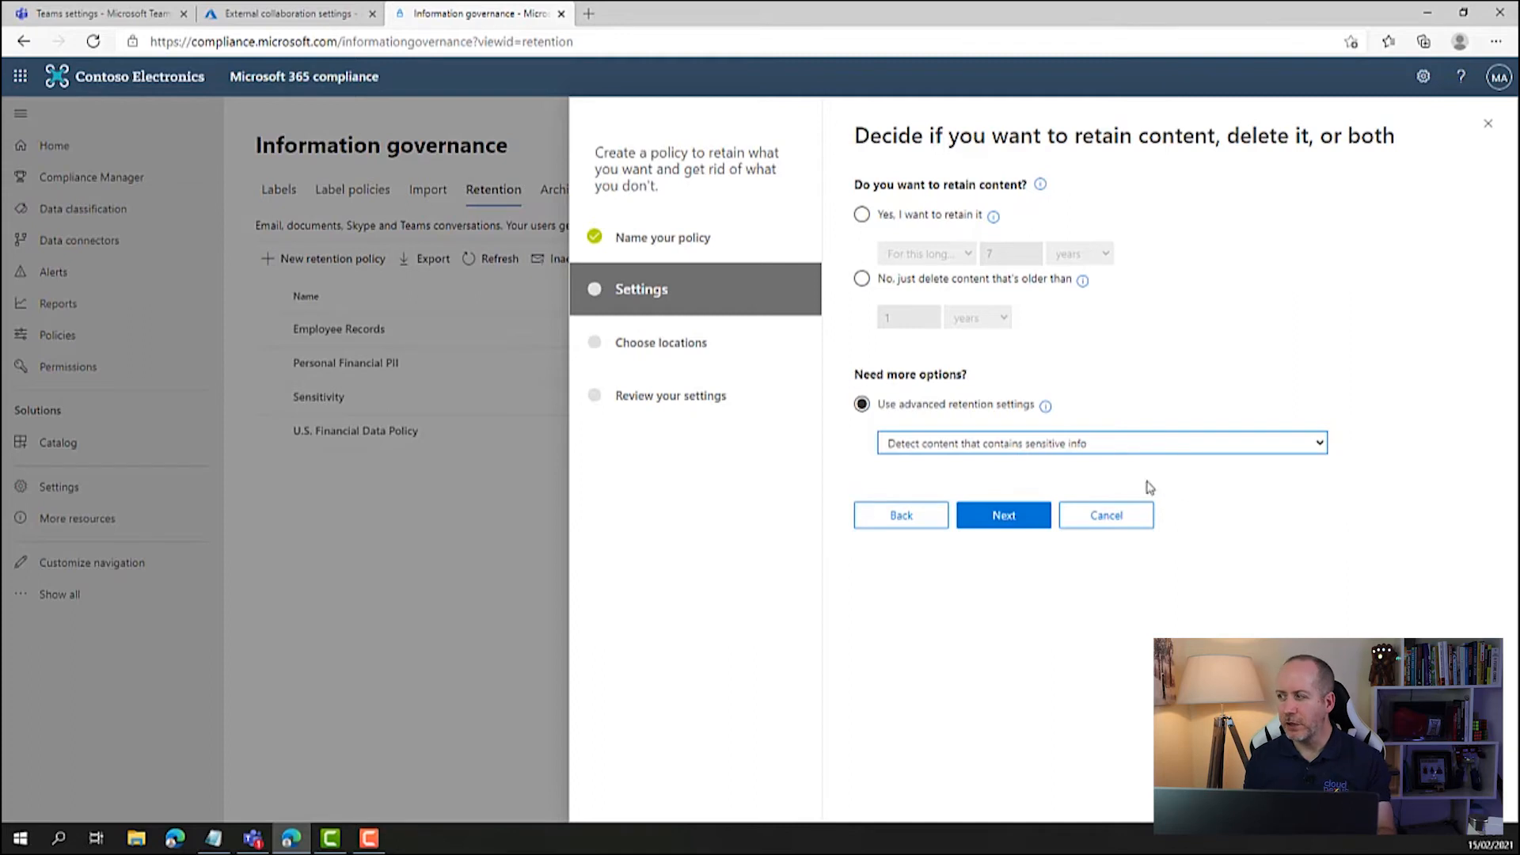
click(1004, 516)
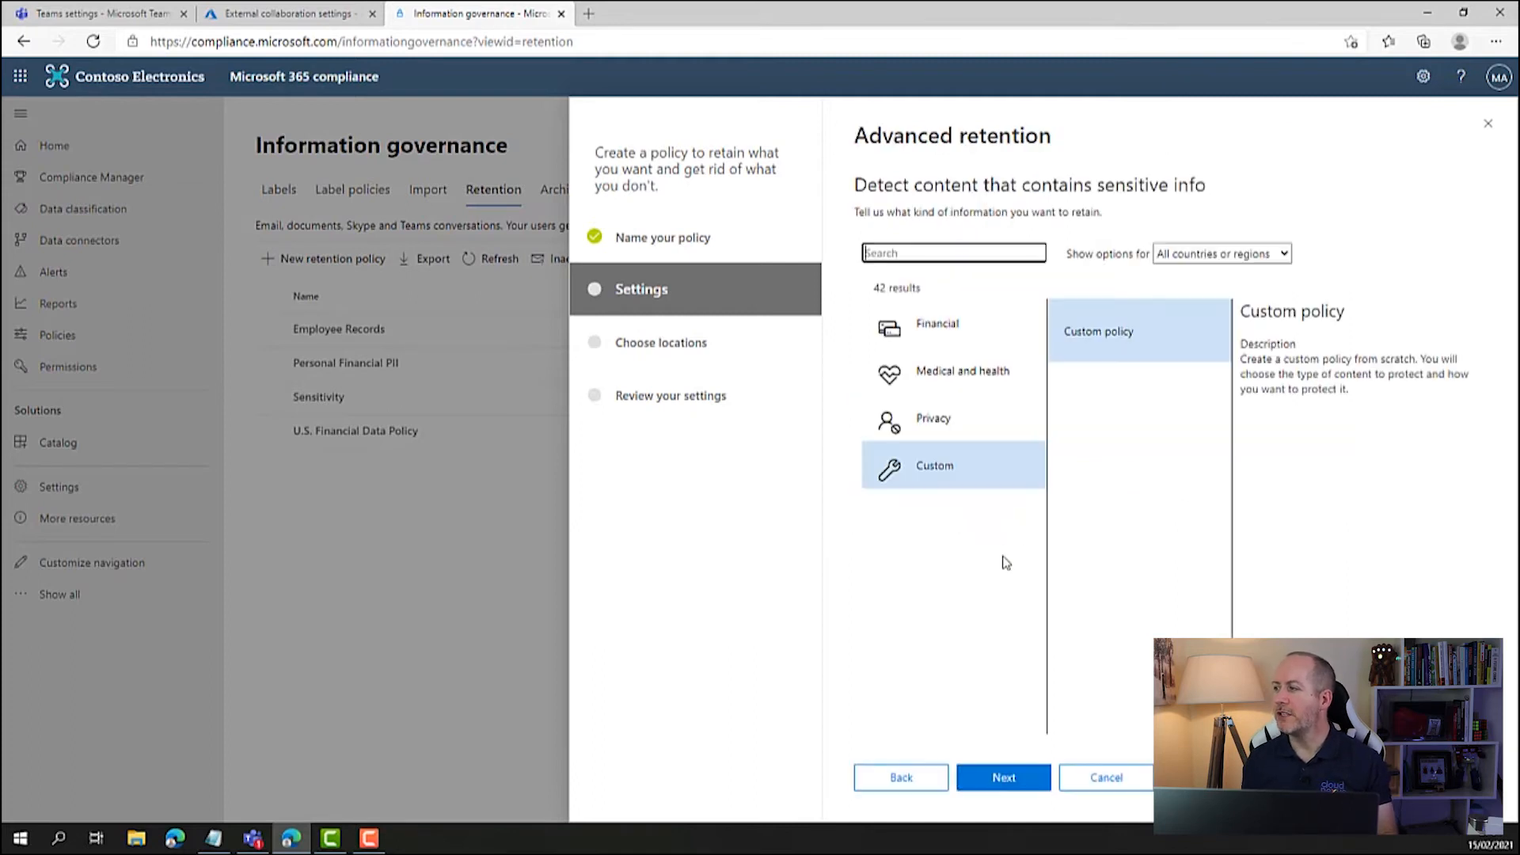
Filter the sensitive info templates to United Kingdom and choose the U.K. Financial Data template
click(1232, 263)
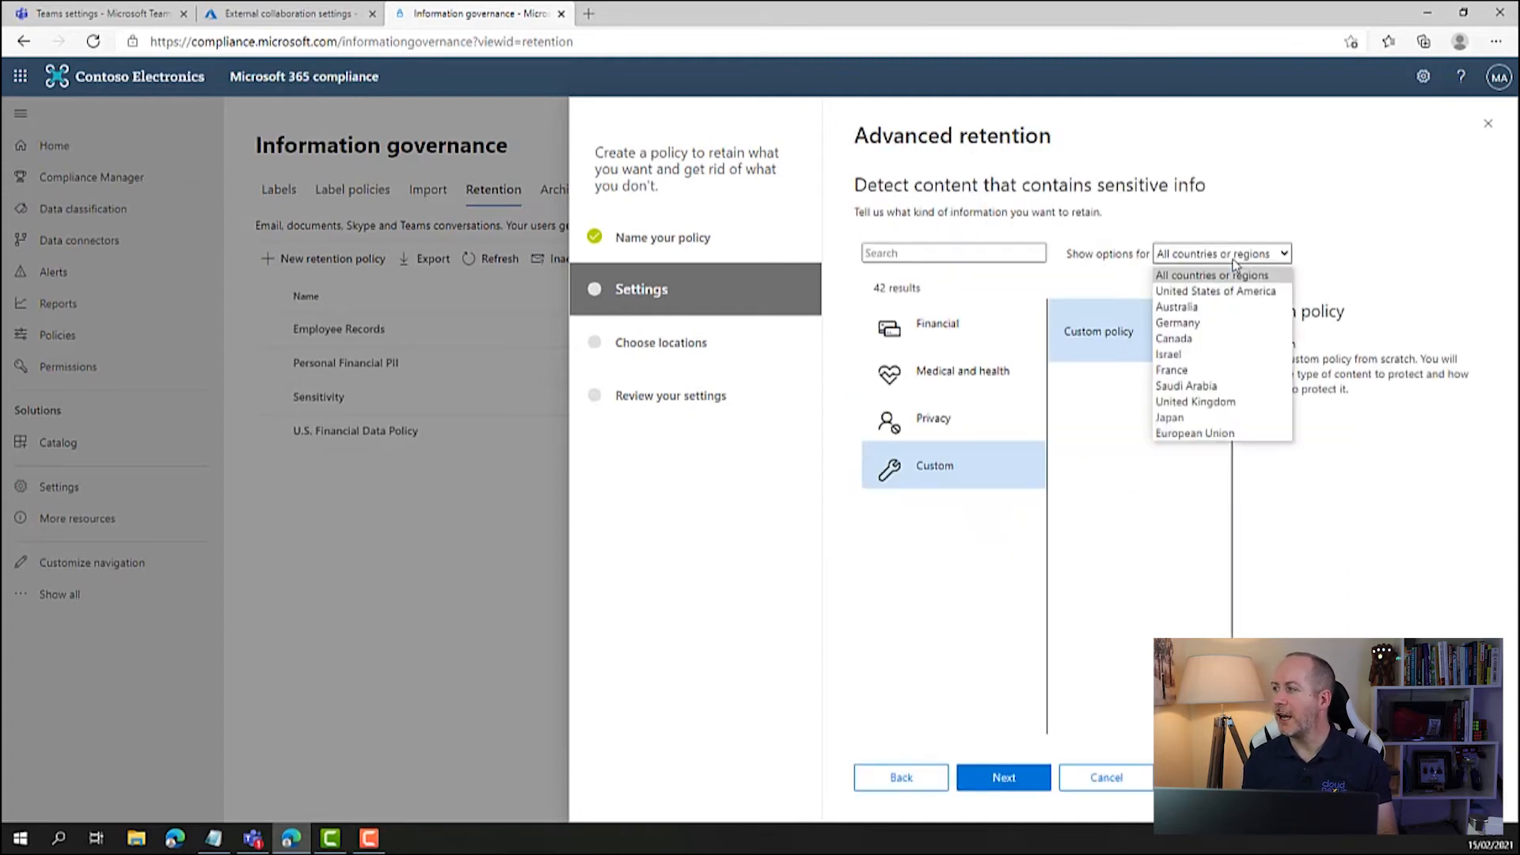
click(1223, 402)
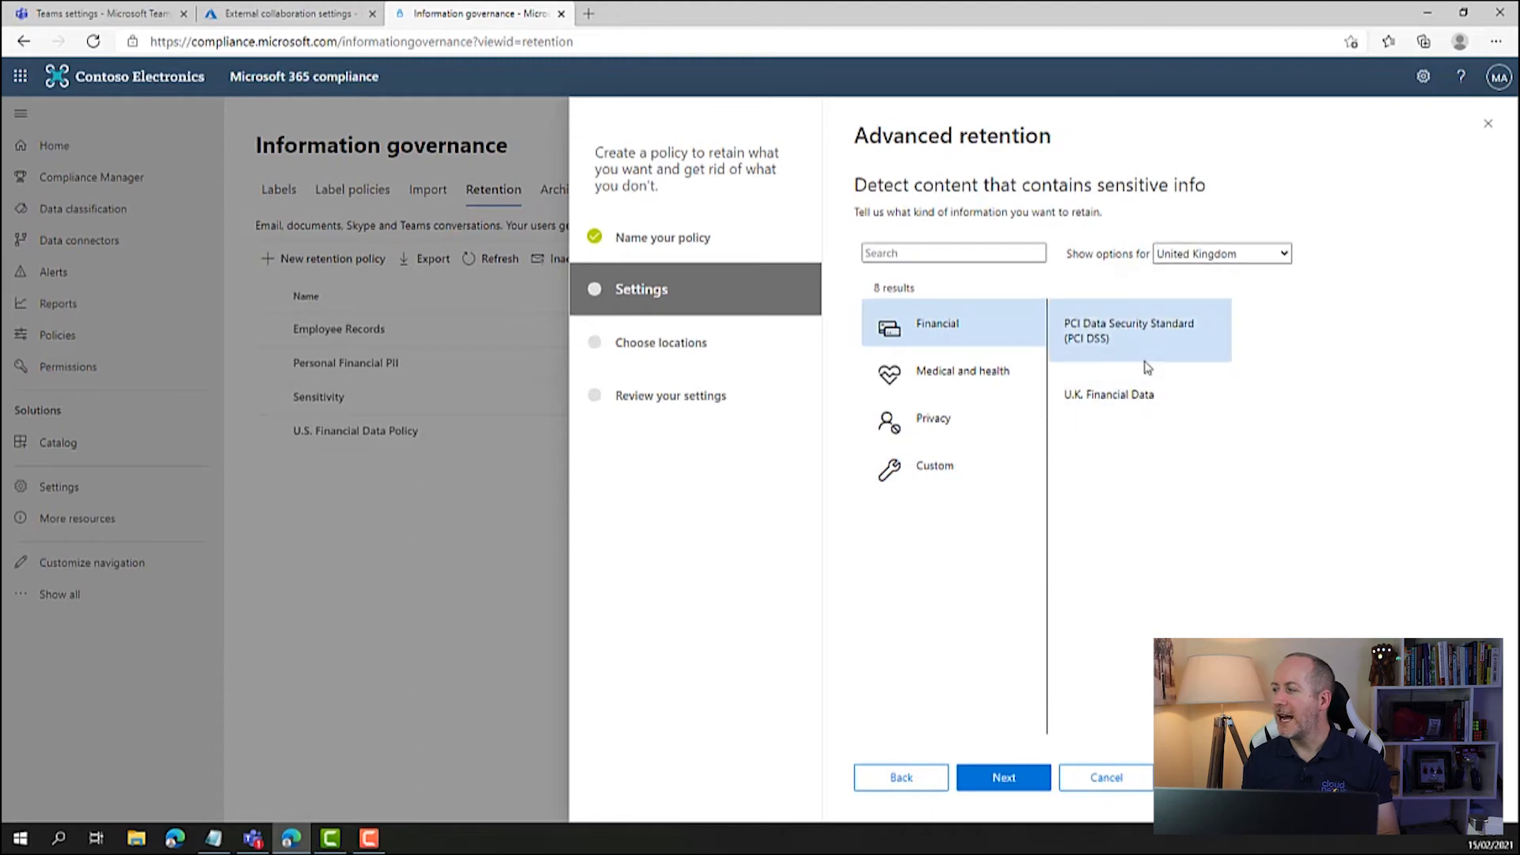
click(1144, 396)
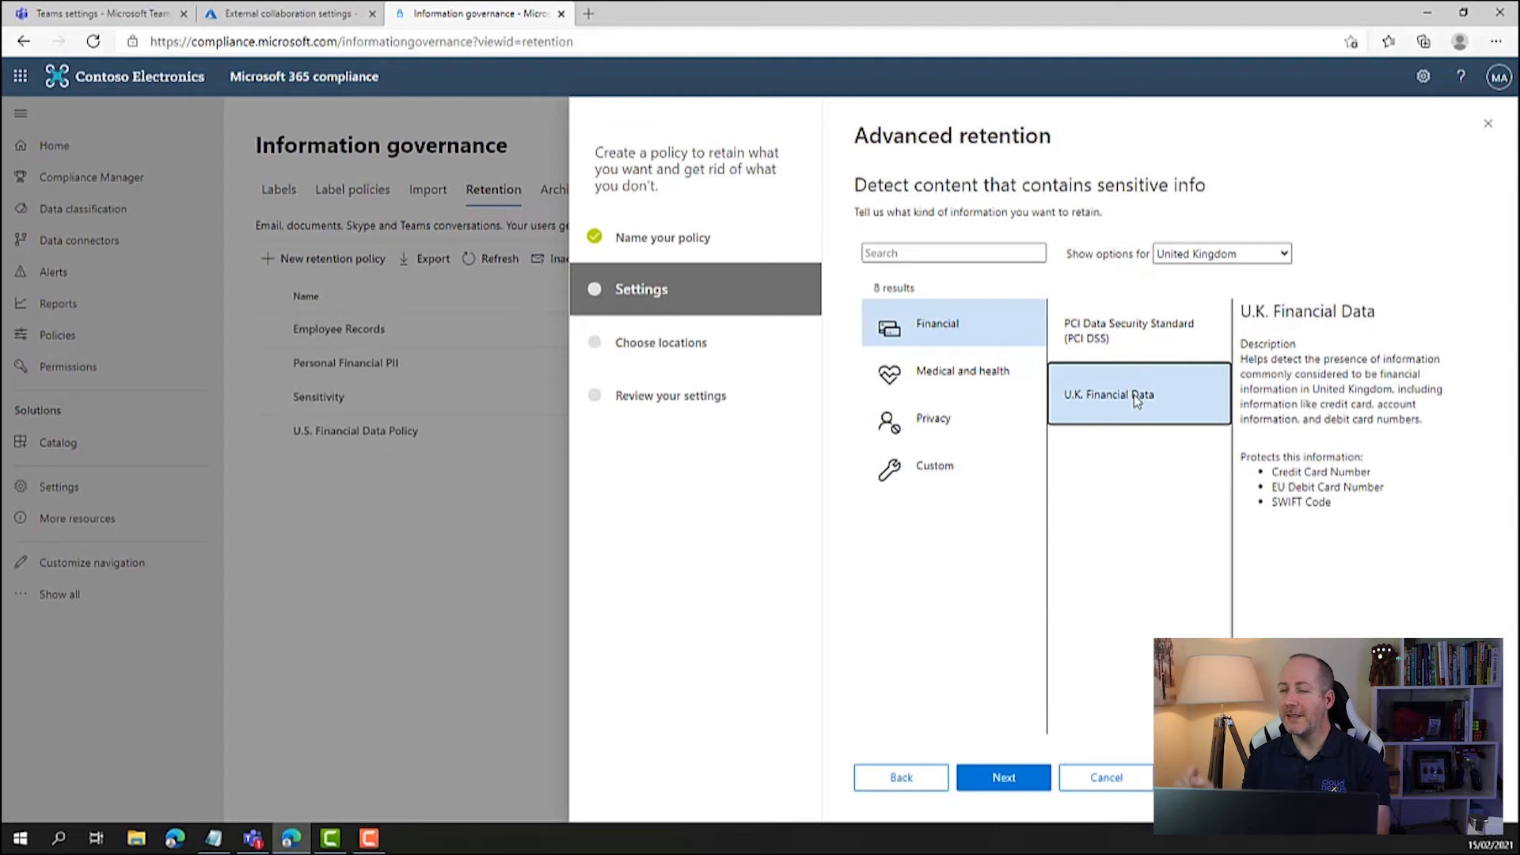
click(1040, 791)
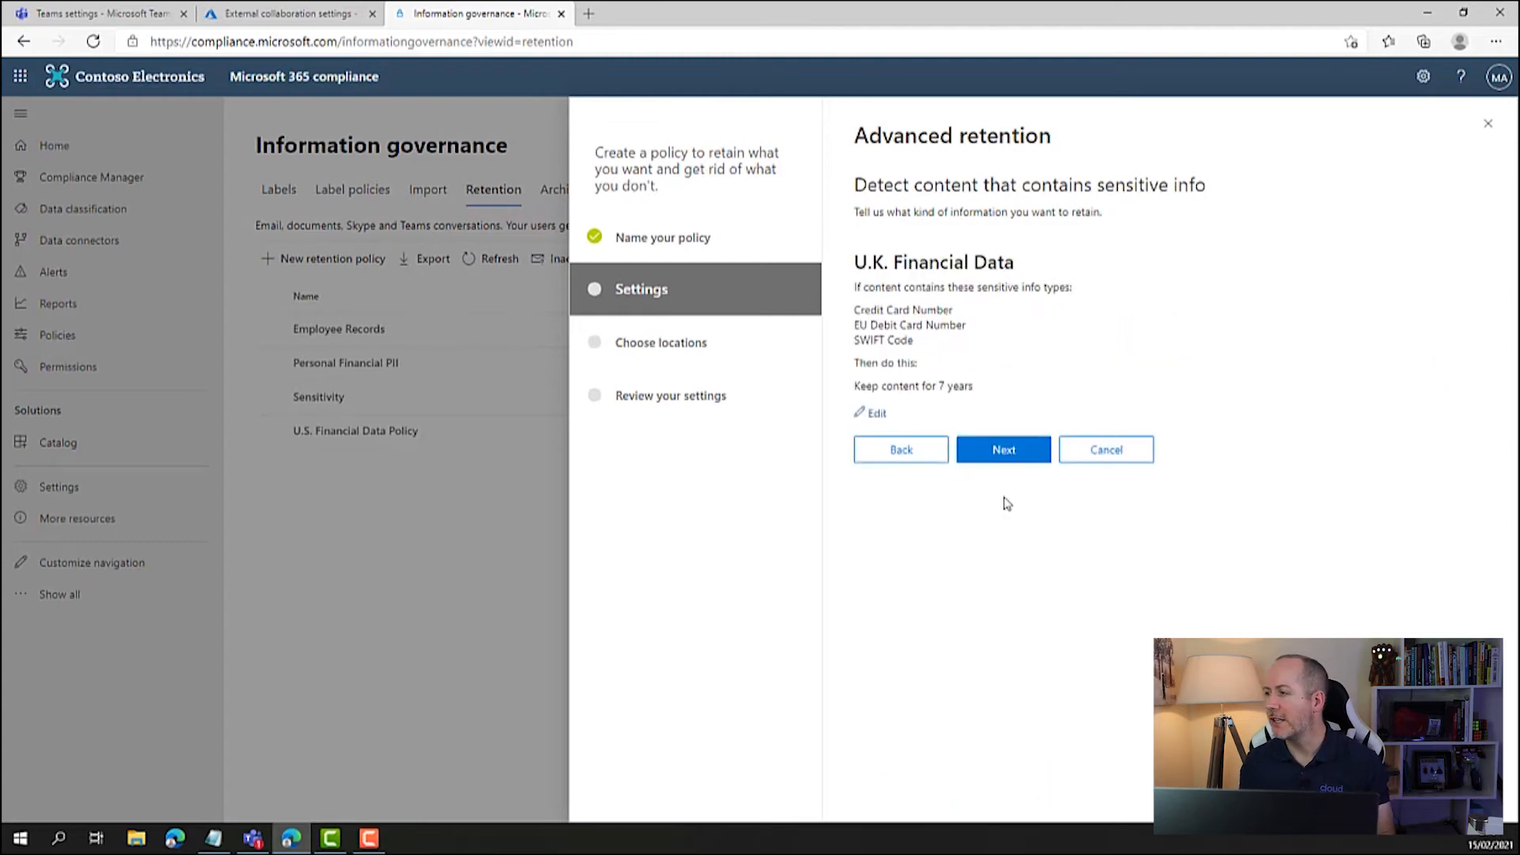
Accept the rule to keep content for 7 years, apply it to all locations and create the retention policy
click(1005, 452)
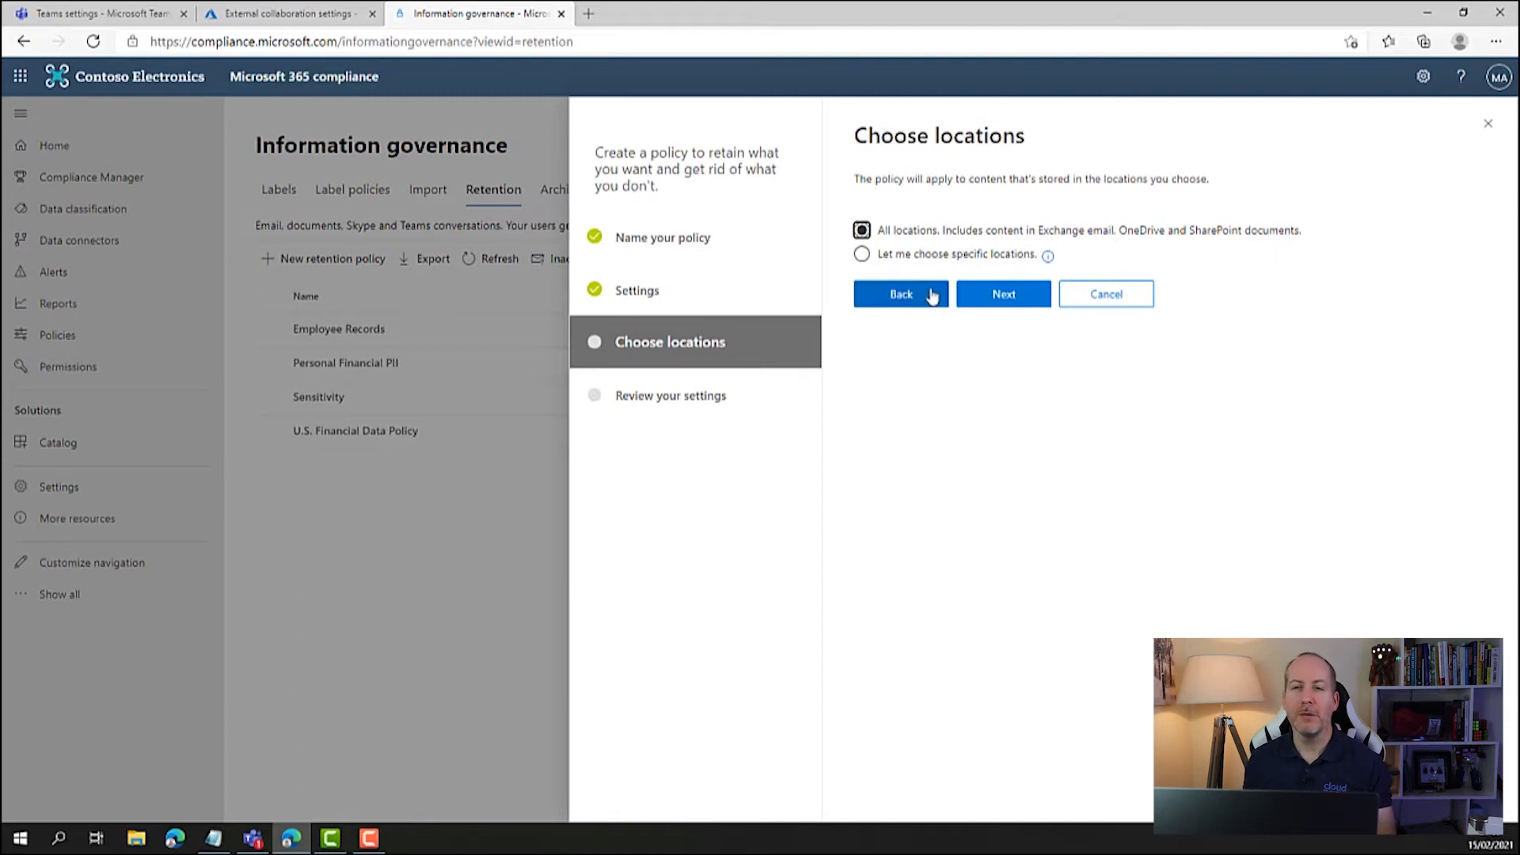
click(998, 299)
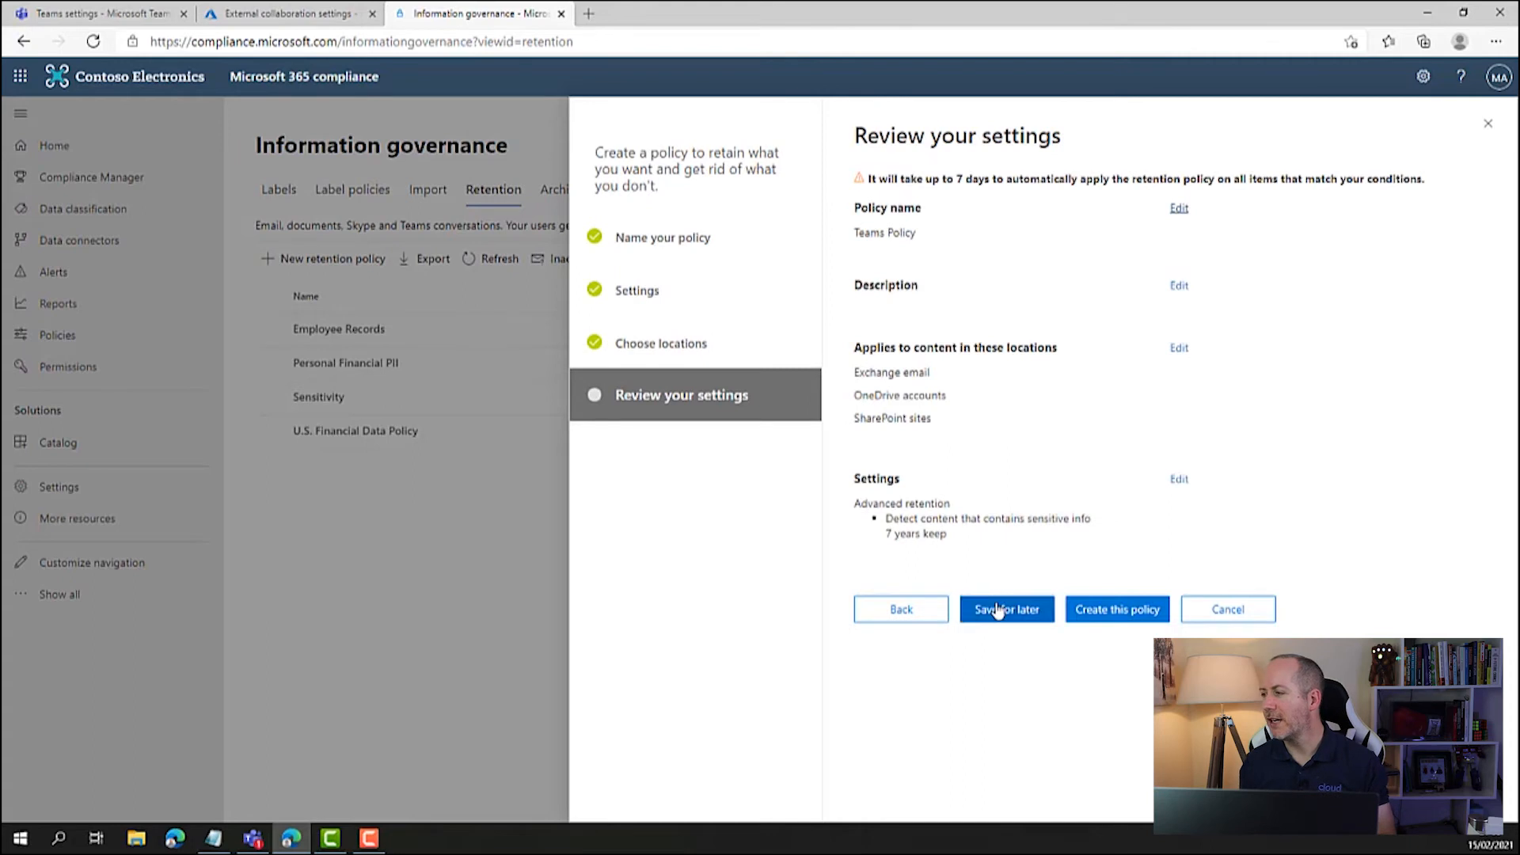
click(1136, 616)
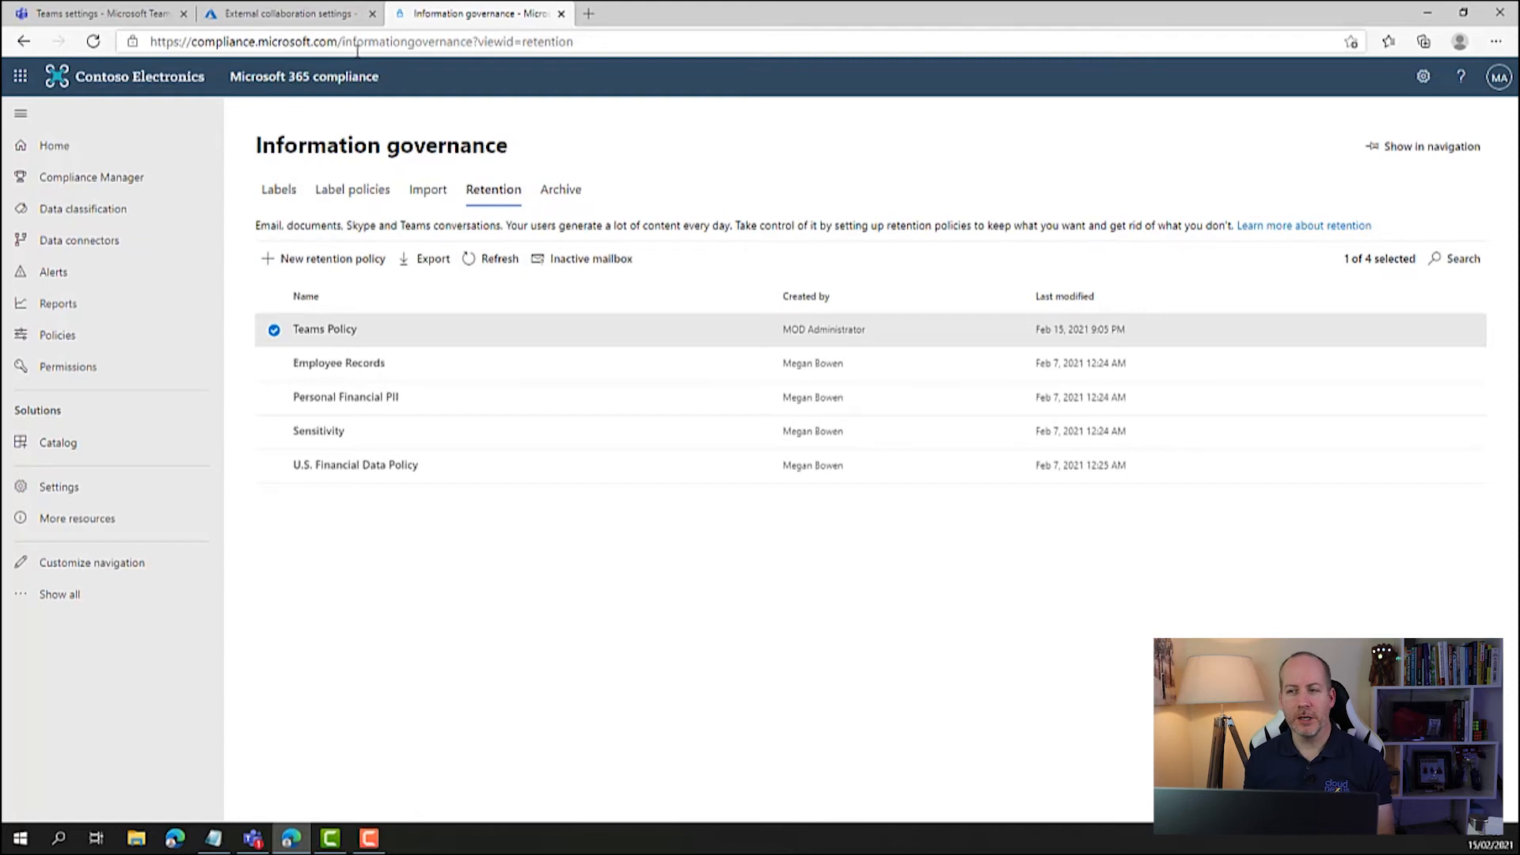
Open the Communication compliance solution from the solution catalog
click(103, 454)
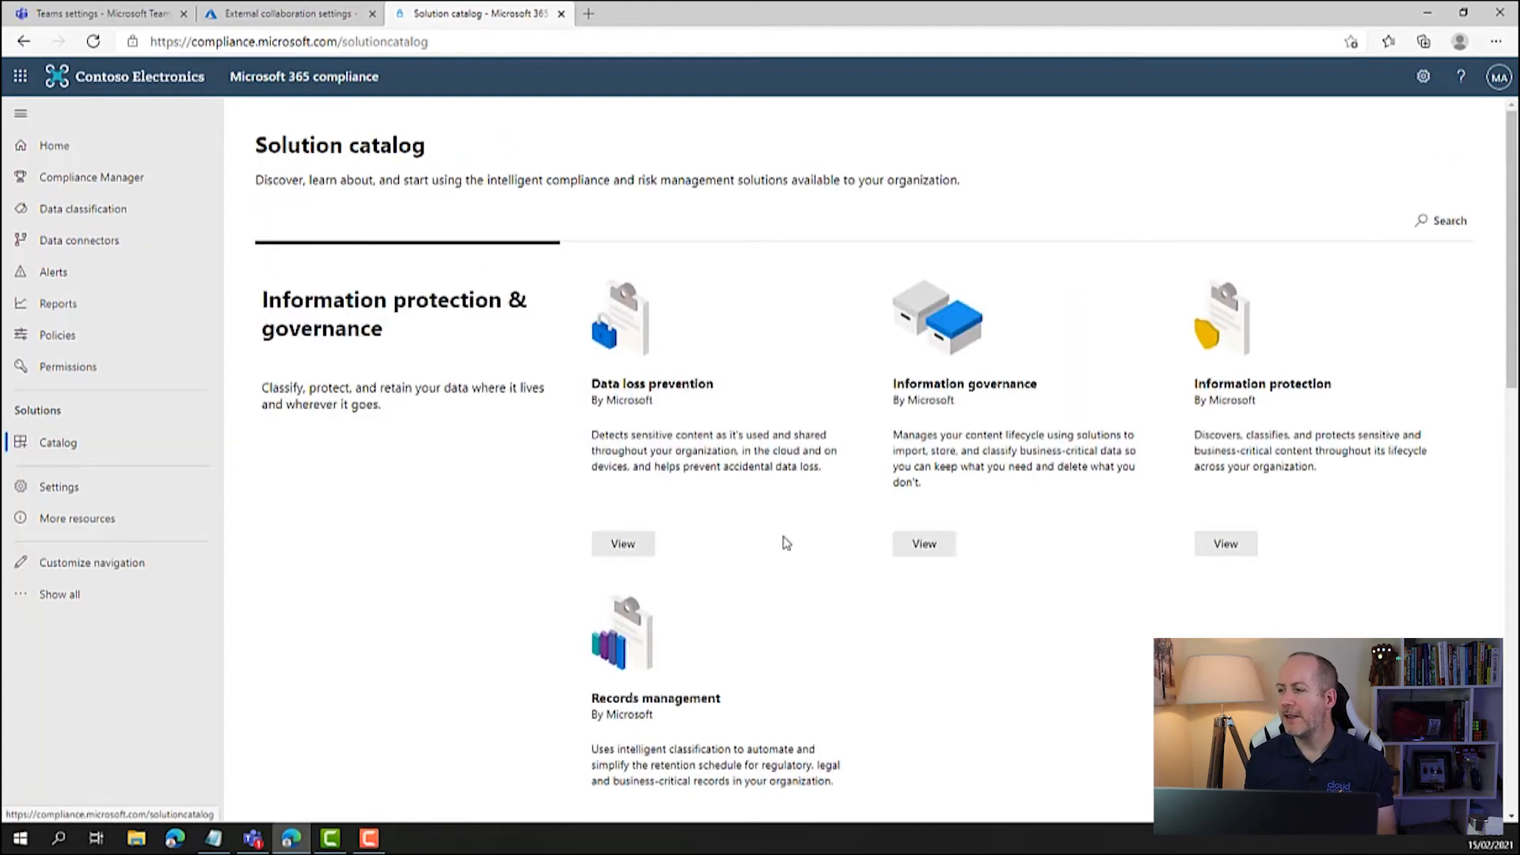
scroll(784, 544, down, 1)
scroll(787, 544, down, 6)
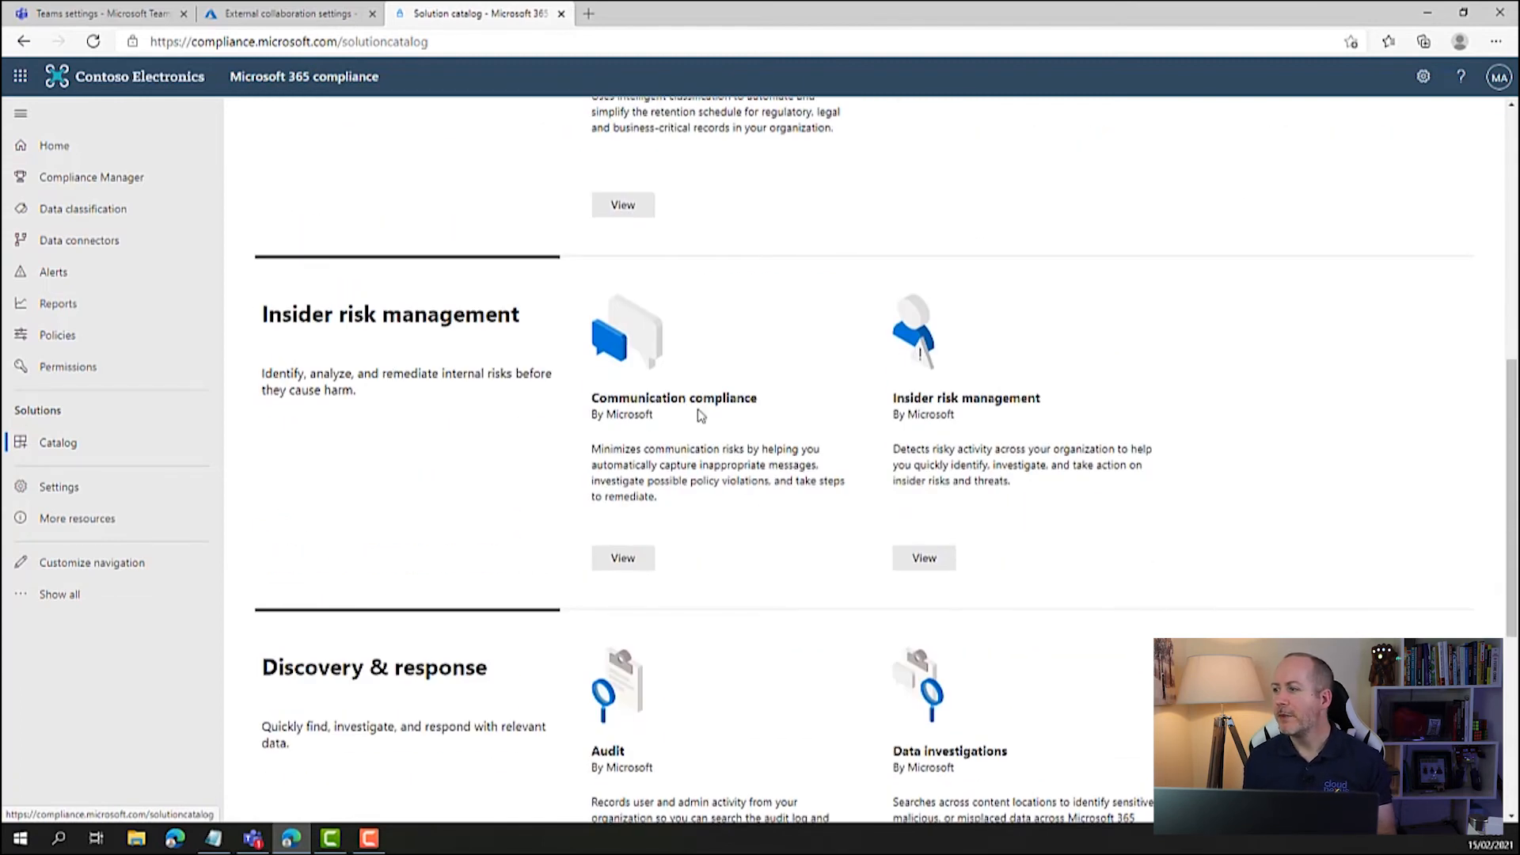
click(641, 558)
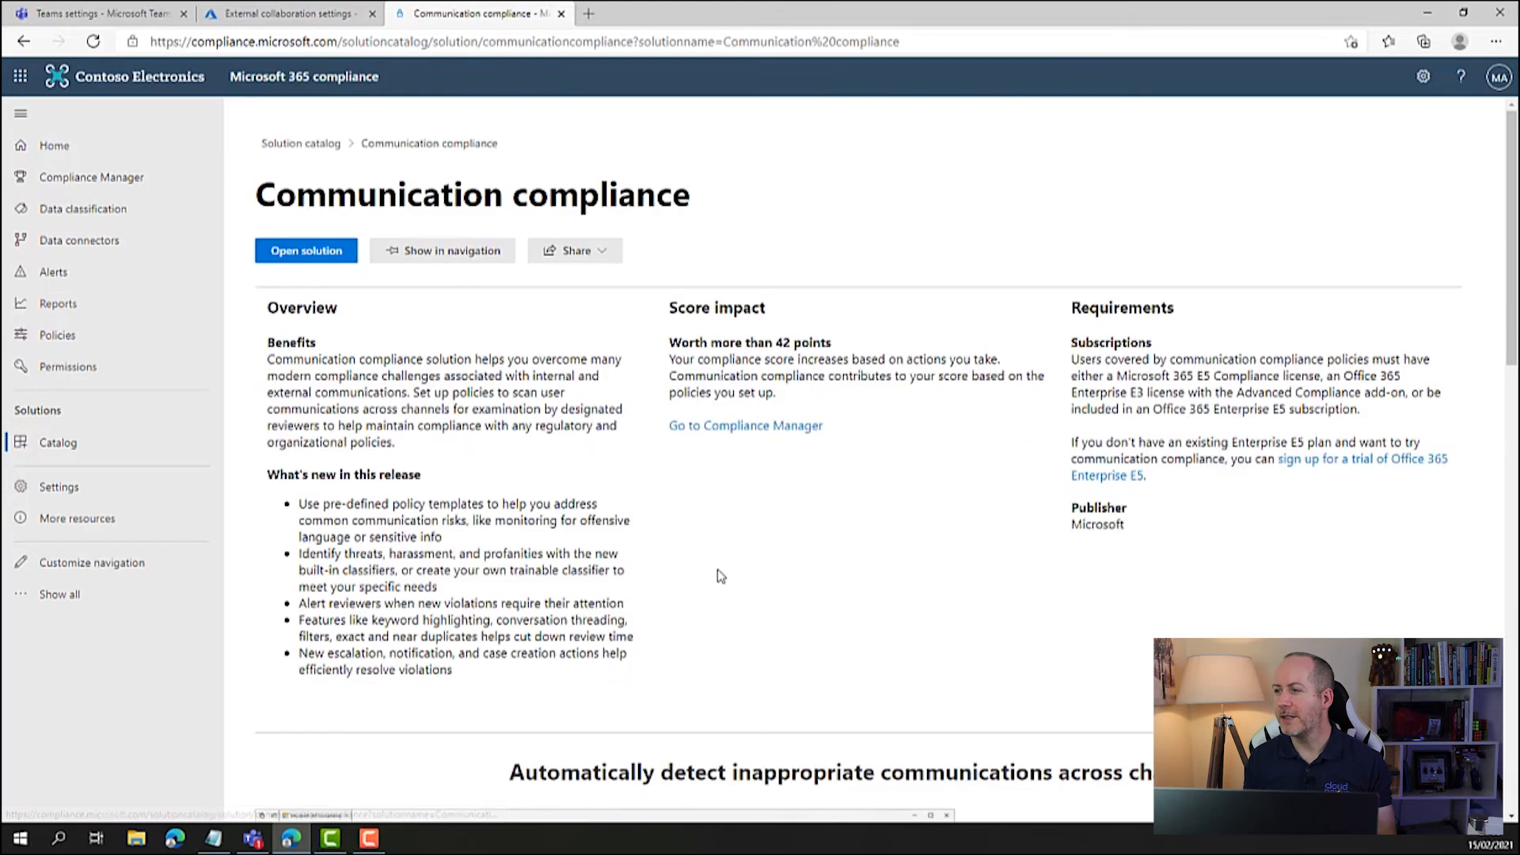
click(321, 253)
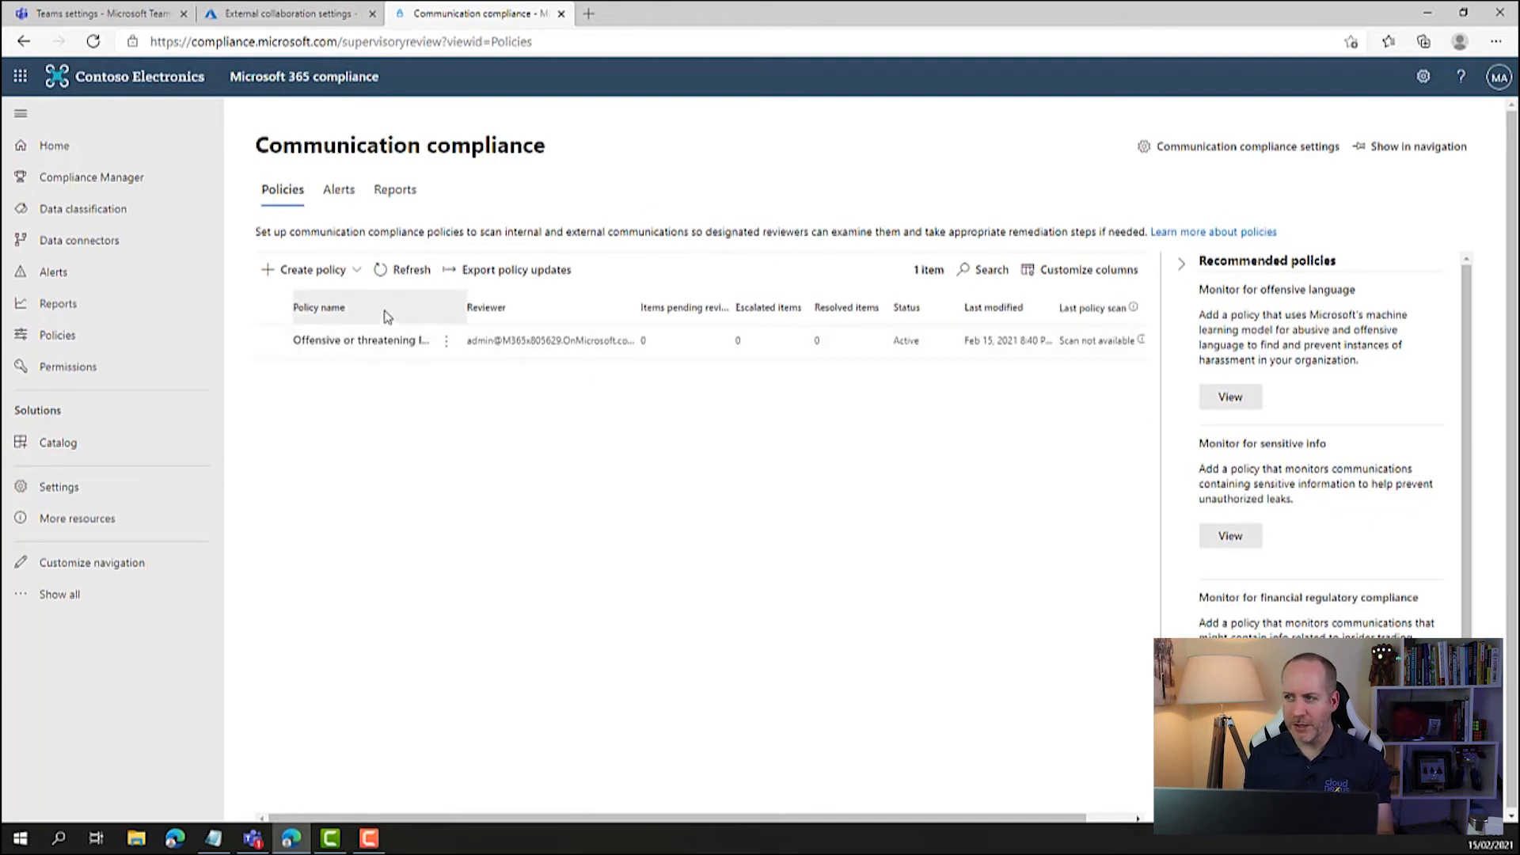
Start a communication compliance policy that monitors for offensive language and name it "Offensive or threatening language 3"
click(357, 275)
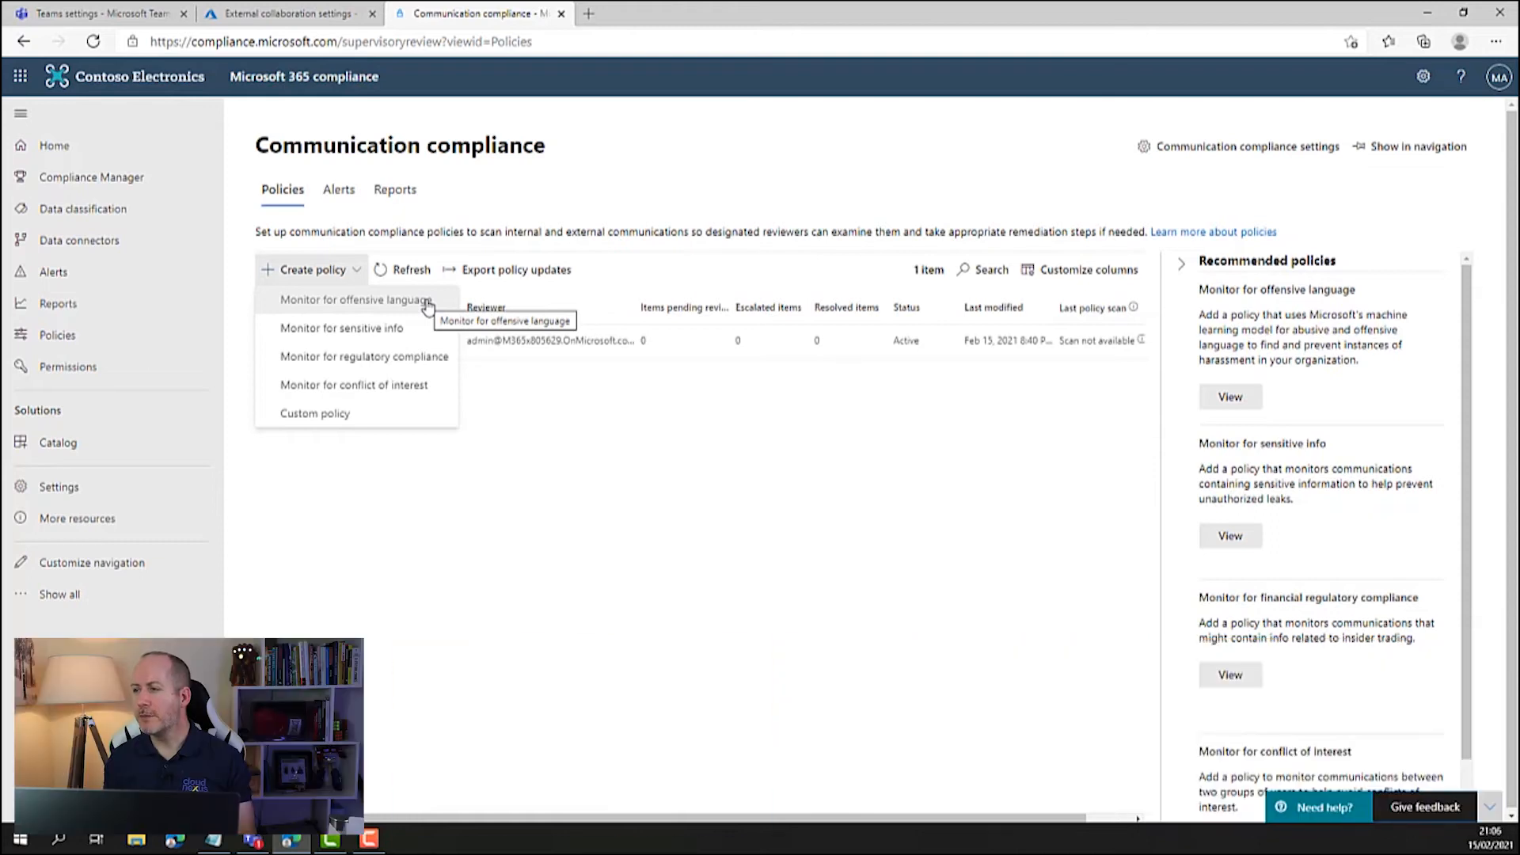
click(428, 301)
click(1233, 399)
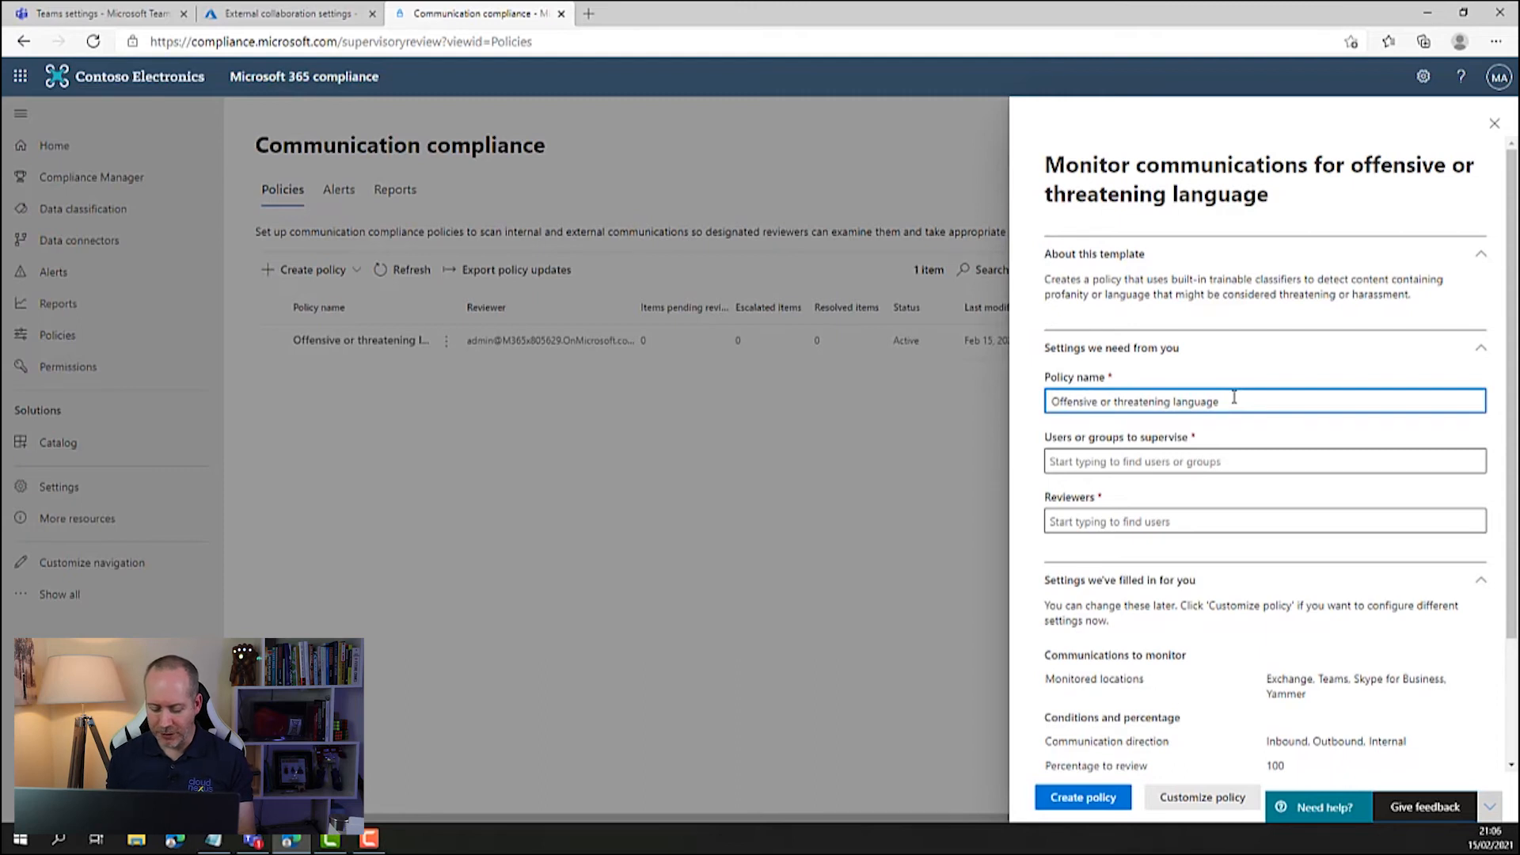
text(#3)
key(BackSpace)
key(BackSpace)
text(3)
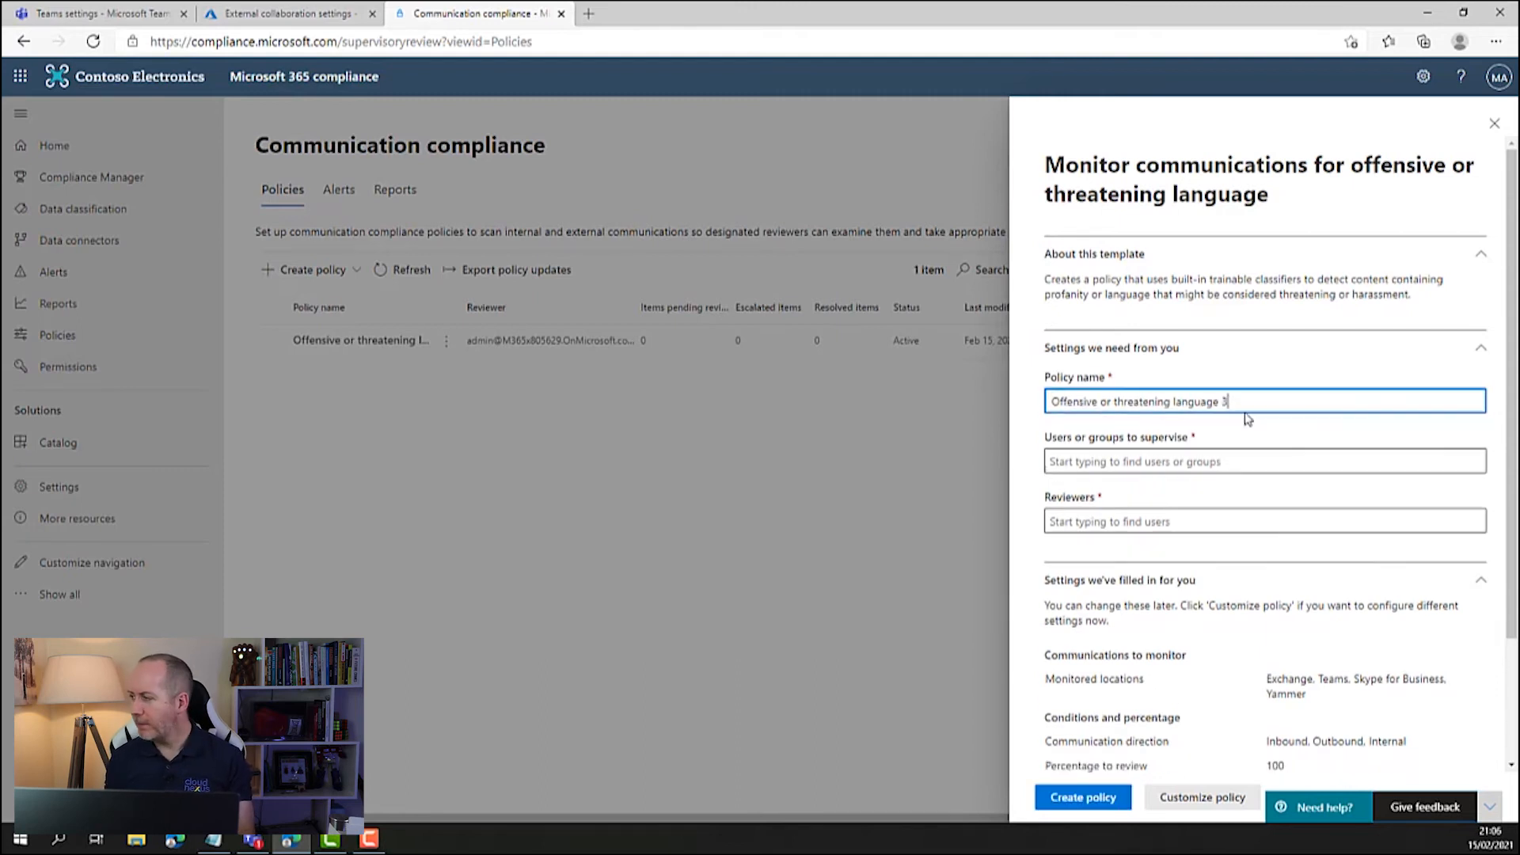
Set All Employees as the supervised group and MOD Administrator as the reviewer of the offensive language policy
click(1196, 466)
text(all)
click(1114, 590)
click(1098, 520)
text(mod)
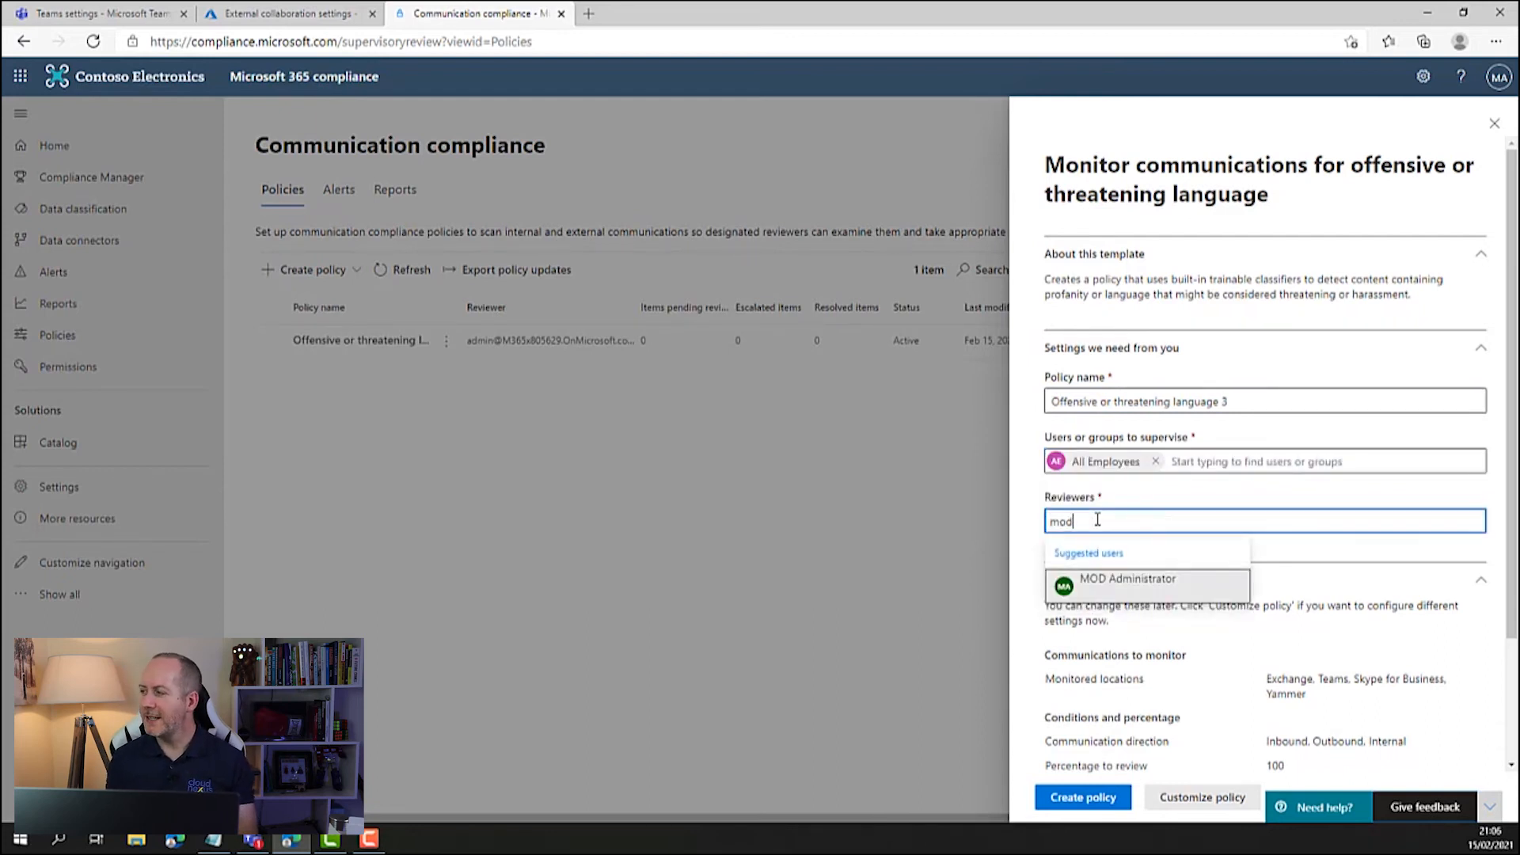
click(1126, 586)
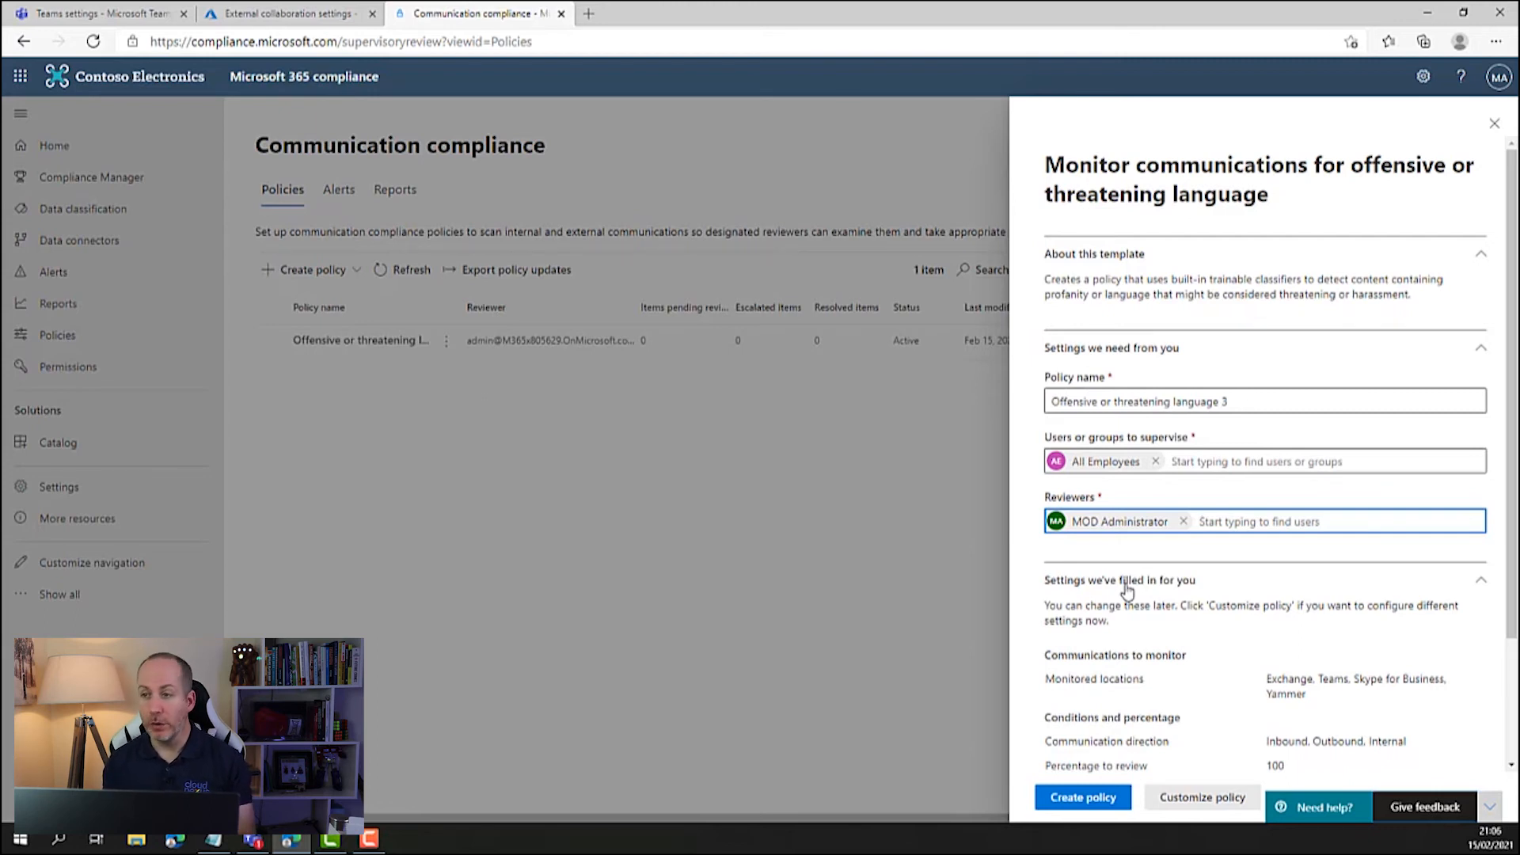
Check the prefilled template settings, then customize the offensive language policy to supervise all users
scroll(1140, 586, down, 2)
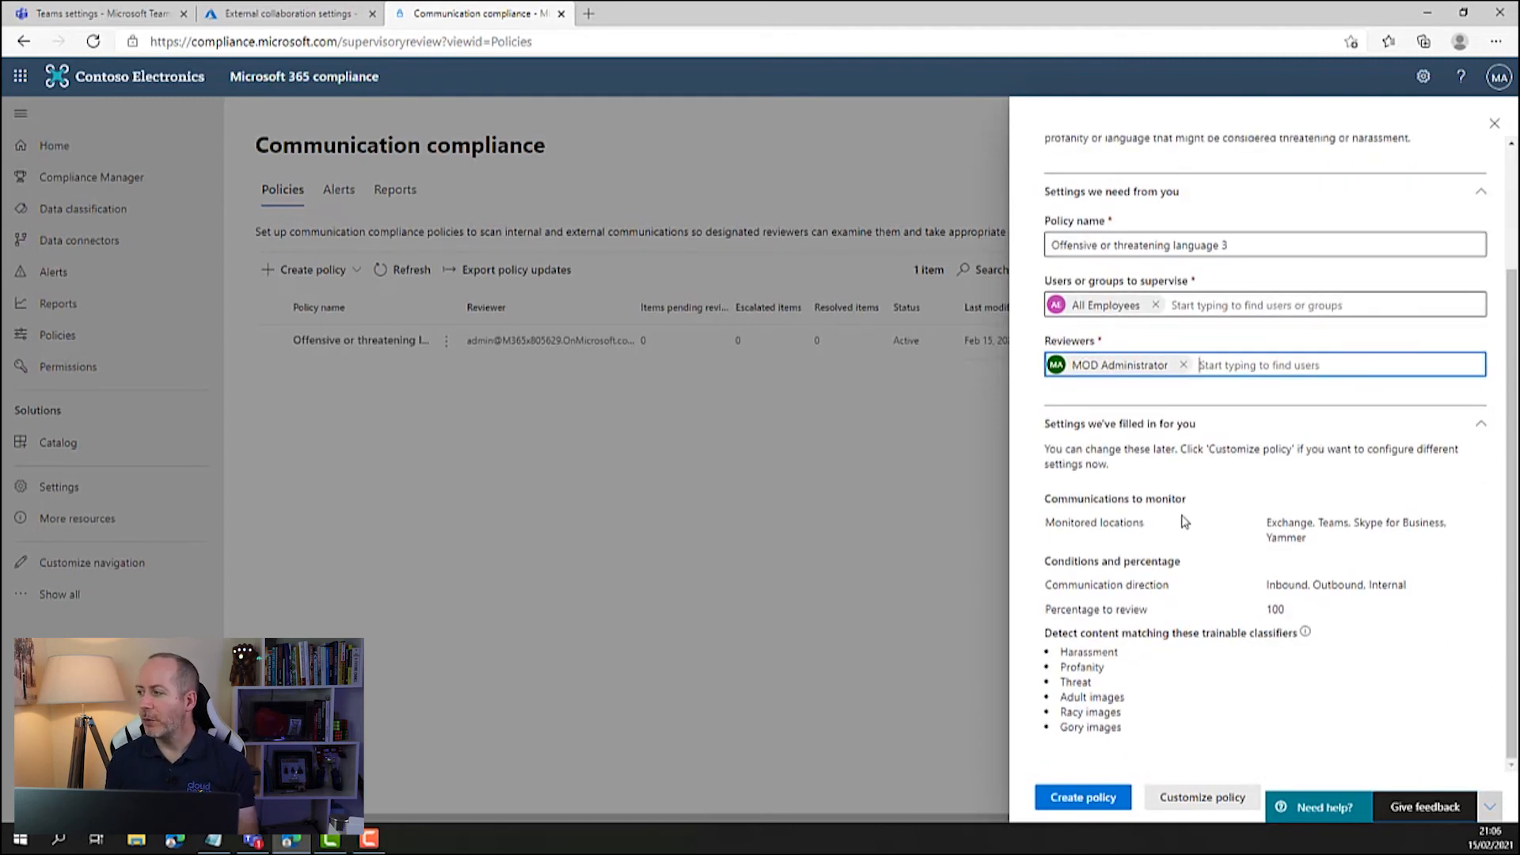
drag(1261, 527, 1466, 541)
click(1335, 561)
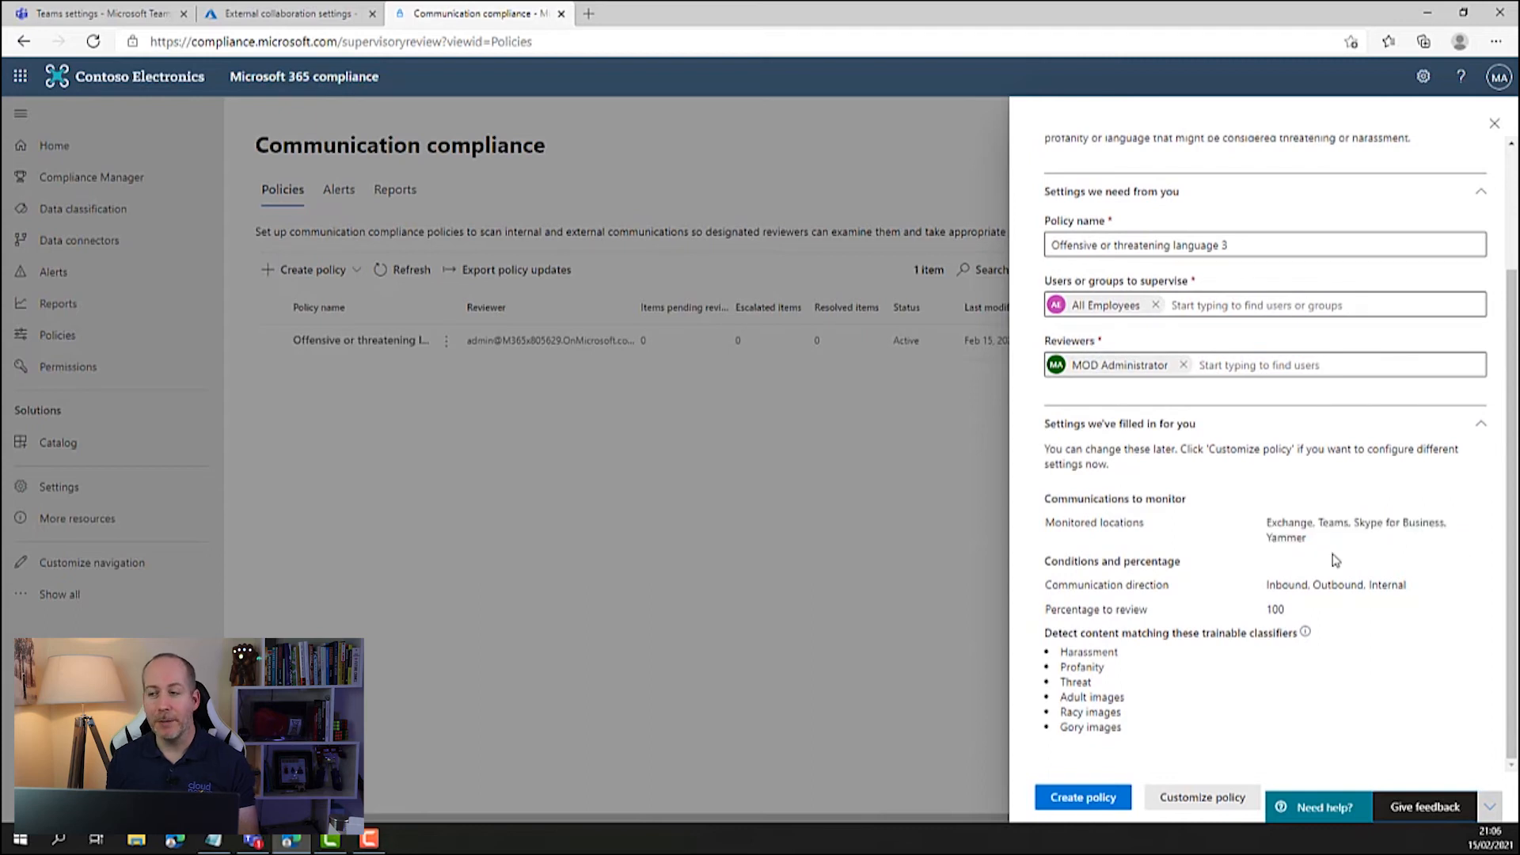
drag(1266, 593, 1425, 592)
click(1415, 594)
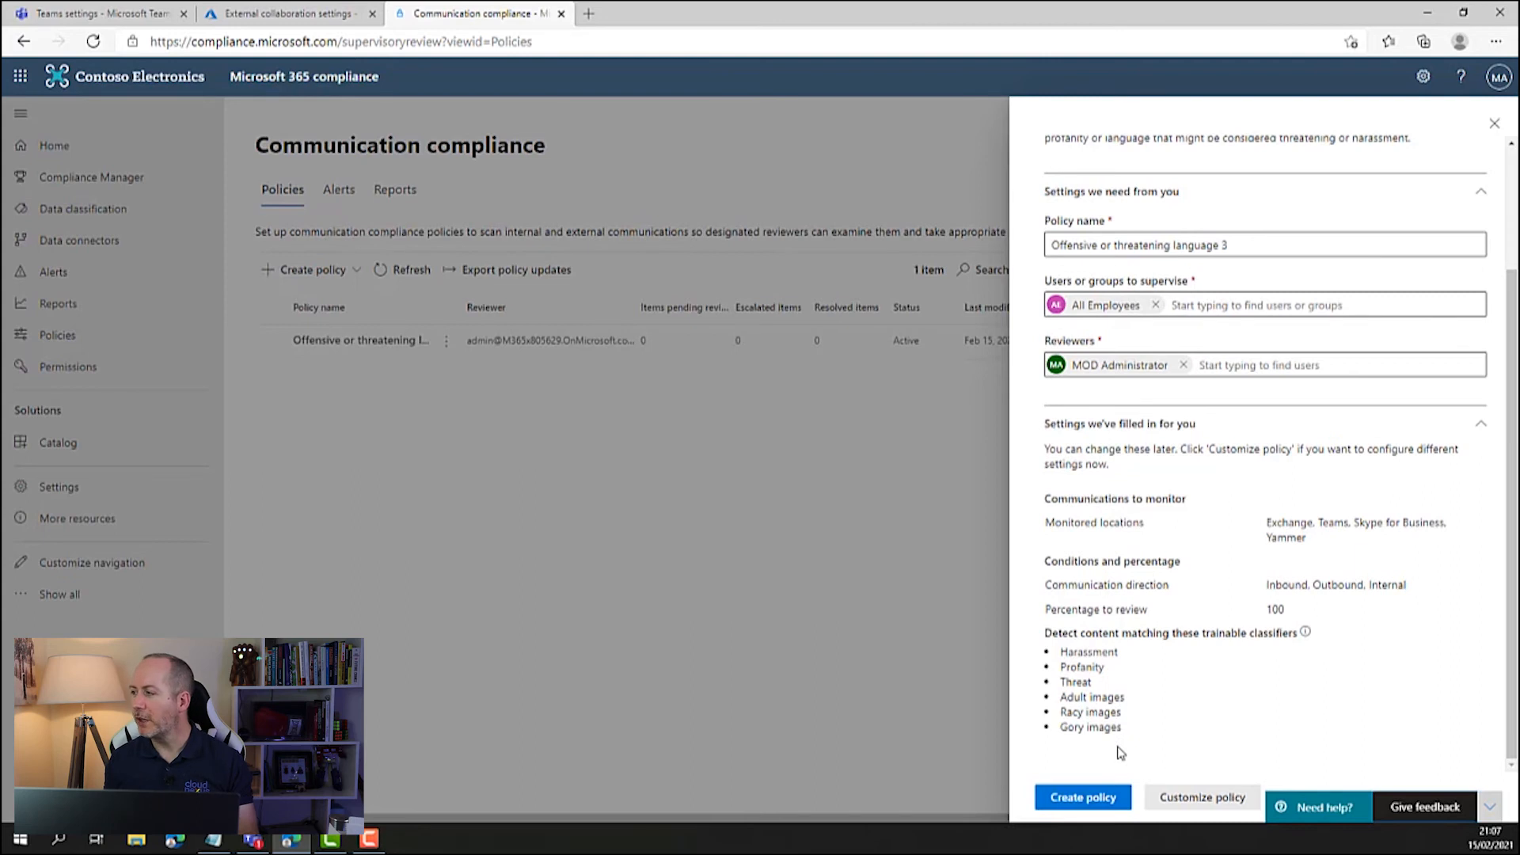
click(1237, 805)
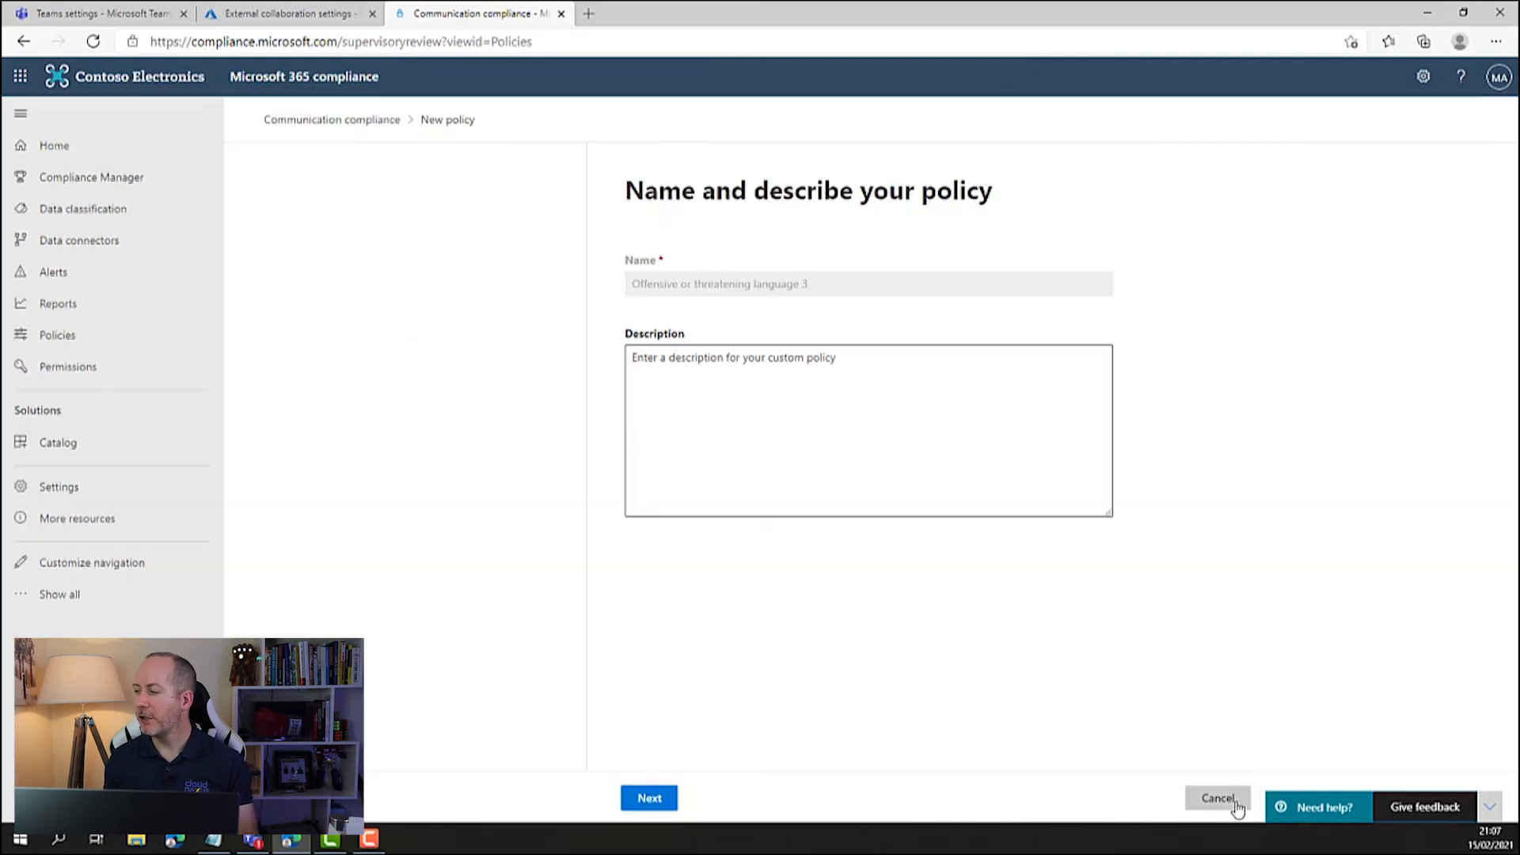
click(663, 800)
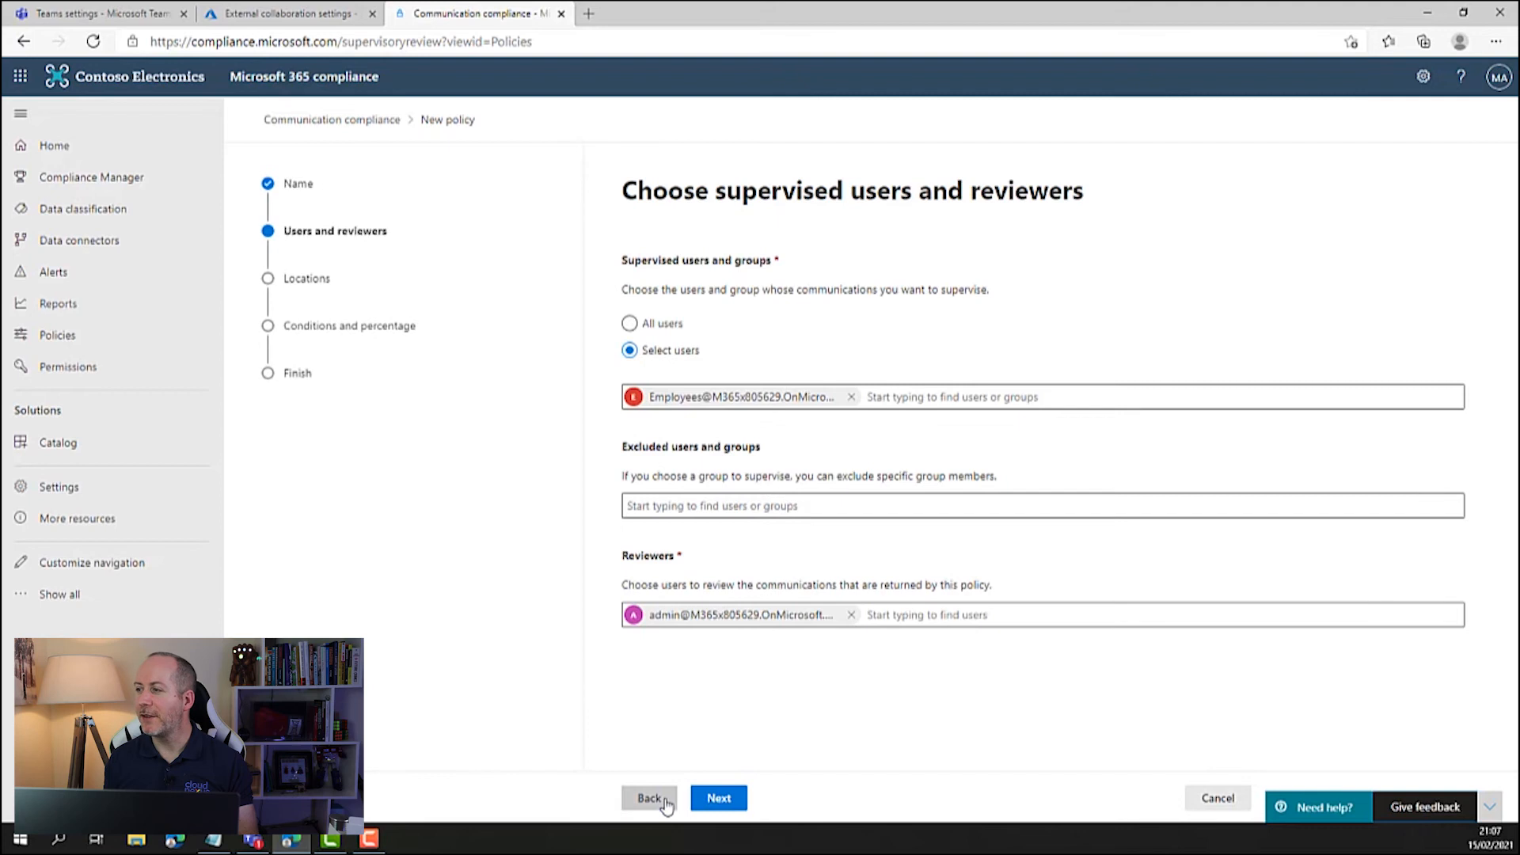
click(663, 326)
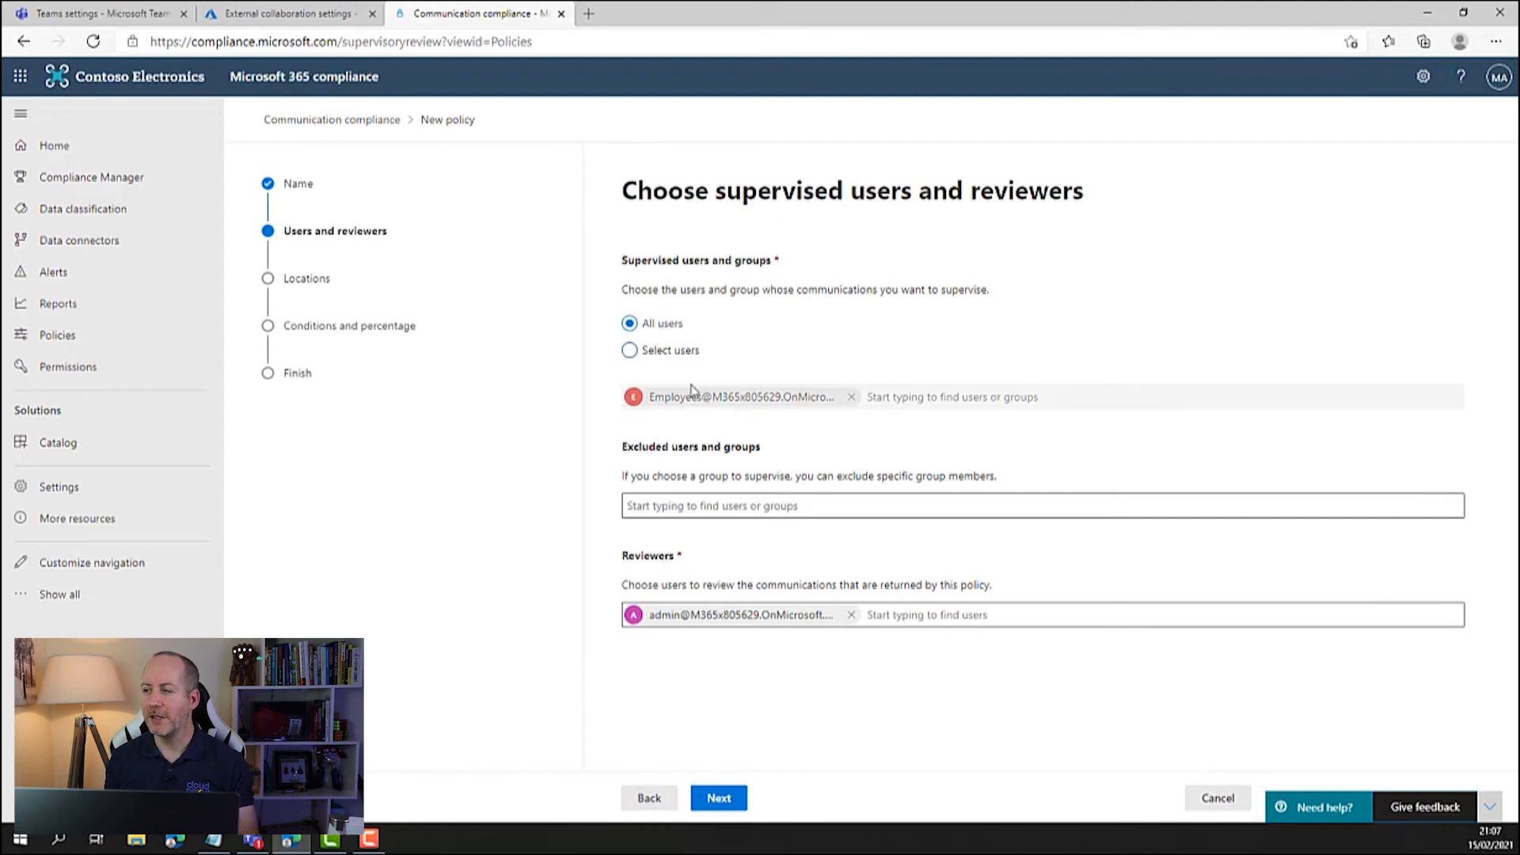
click(719, 798)
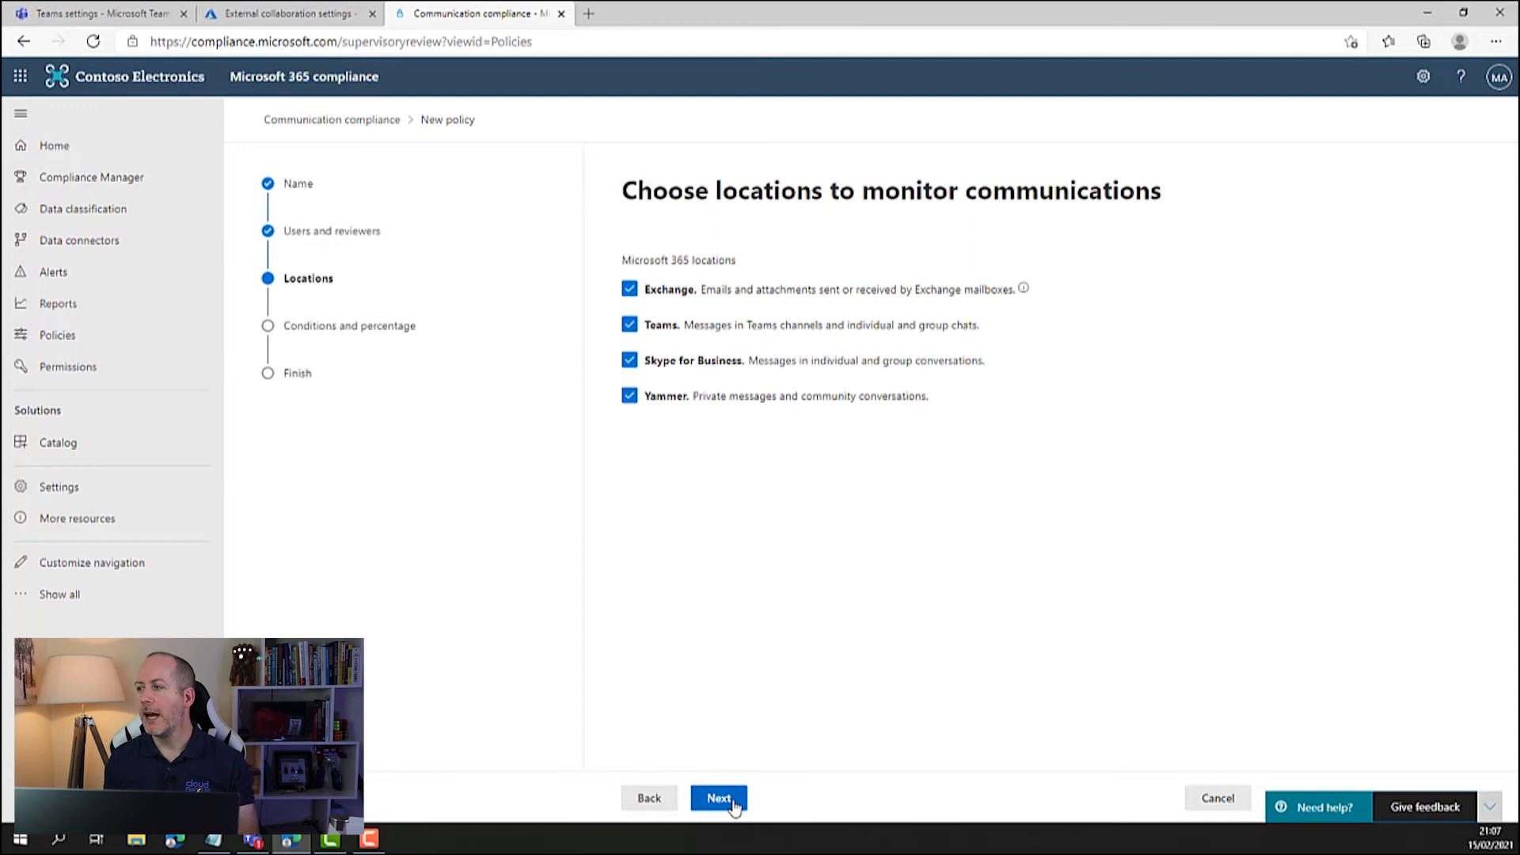
Limit the policy's monitored locations to Teams by excluding Exchange, Skype for Business and Yammer
click(629, 290)
click(630, 361)
click(630, 396)
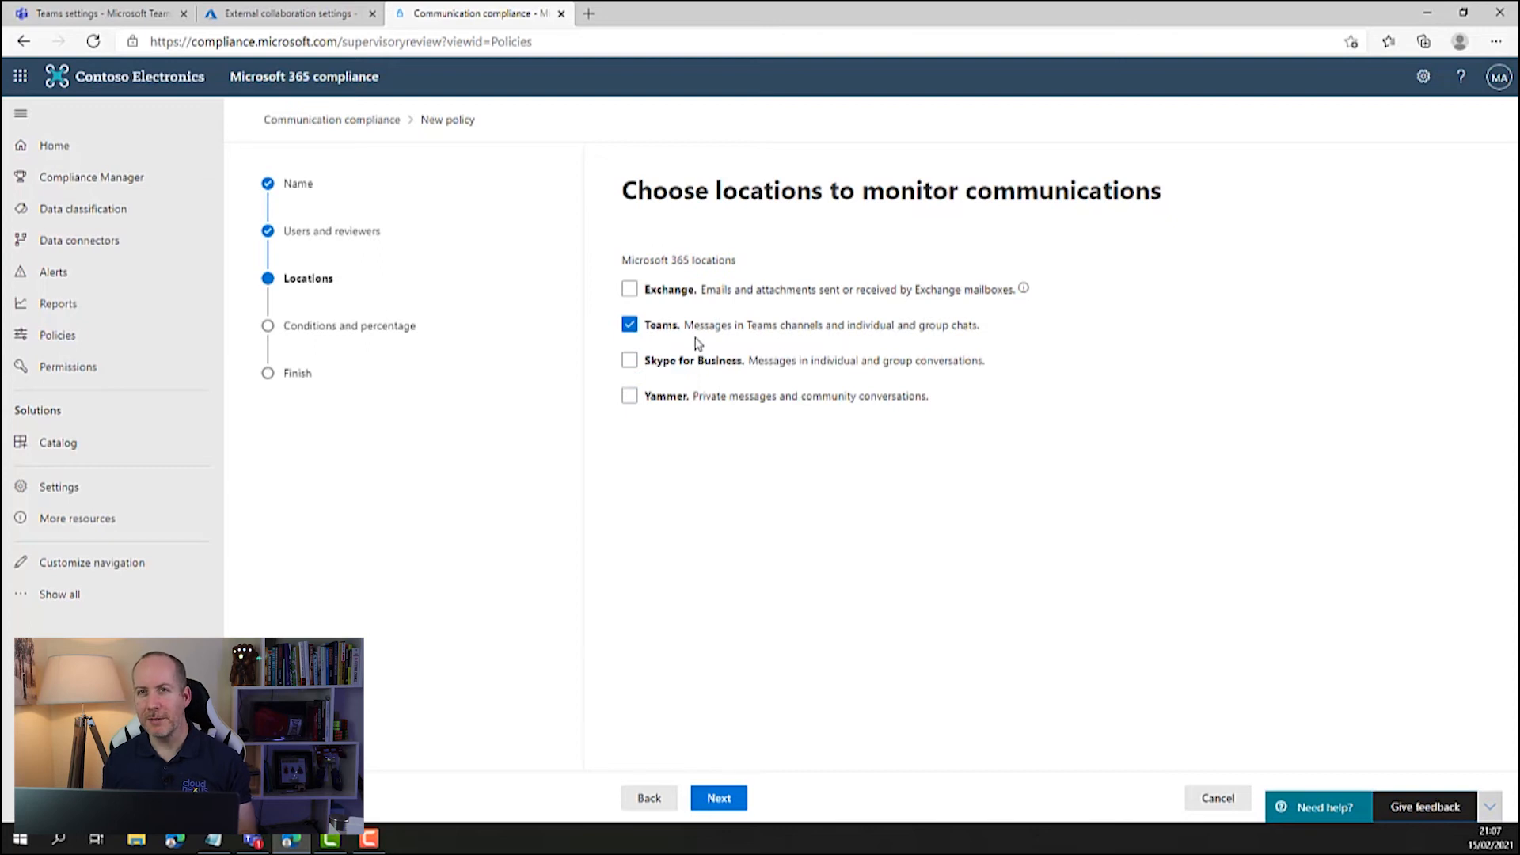
click(717, 799)
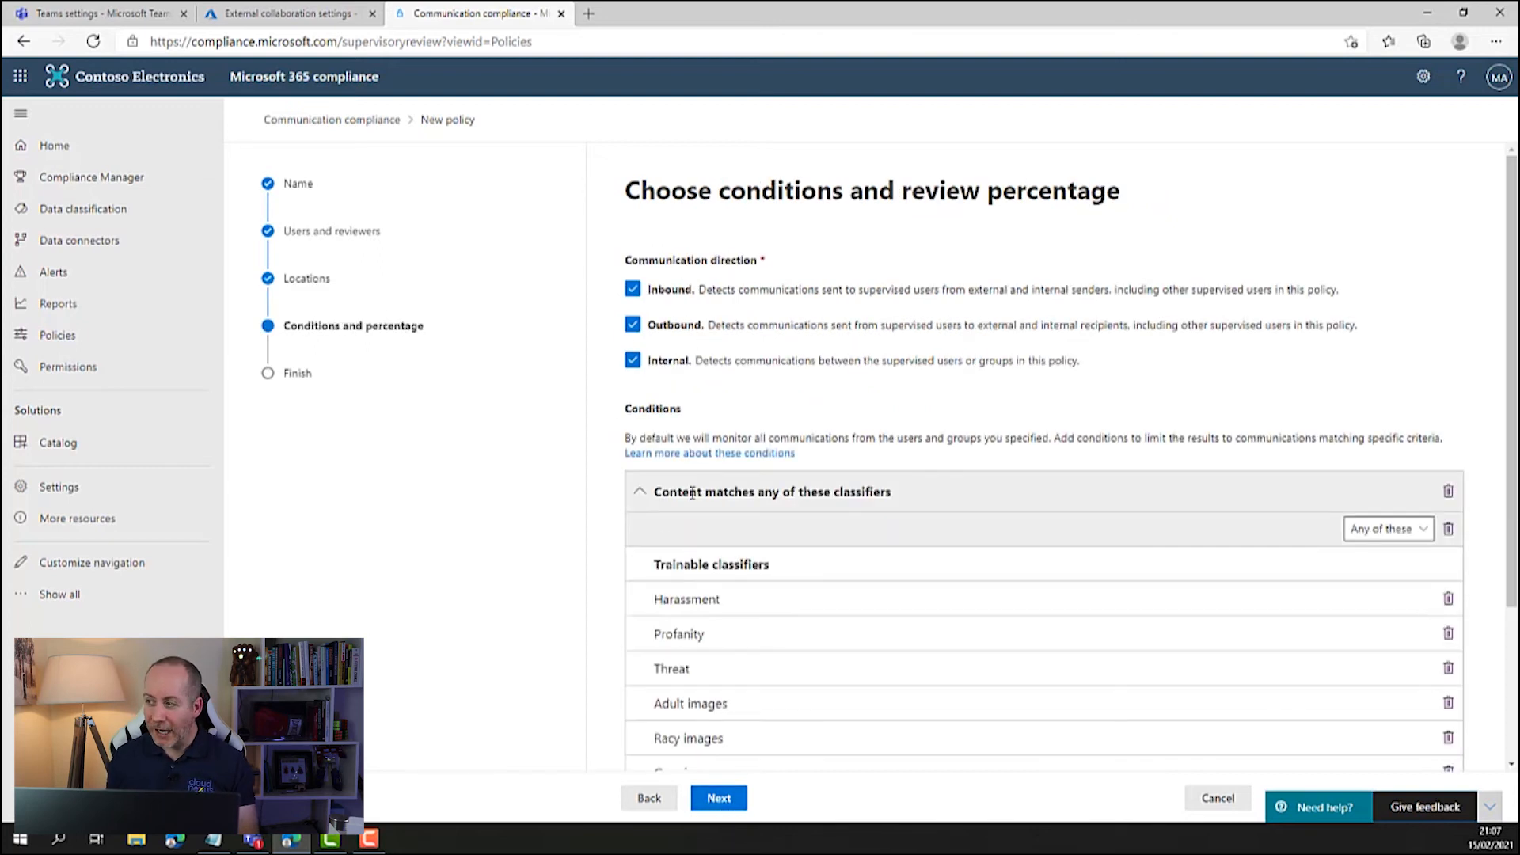
Accept the existing communication directions, classifiers and 100% review percentage, and create the offensive language policy
scroll(713, 380, down, 3)
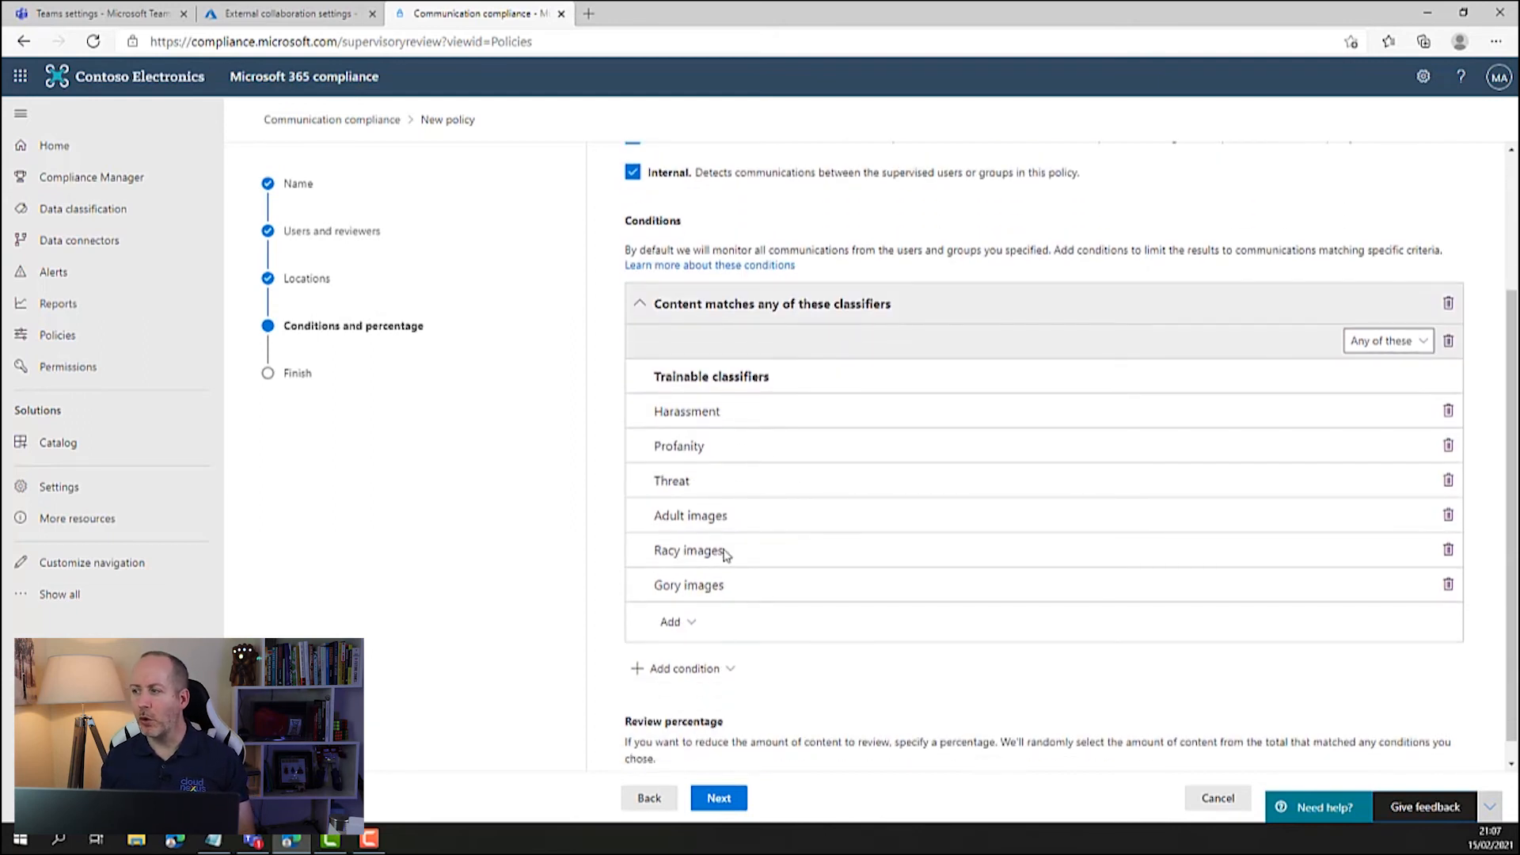
scroll(801, 669, down, 1)
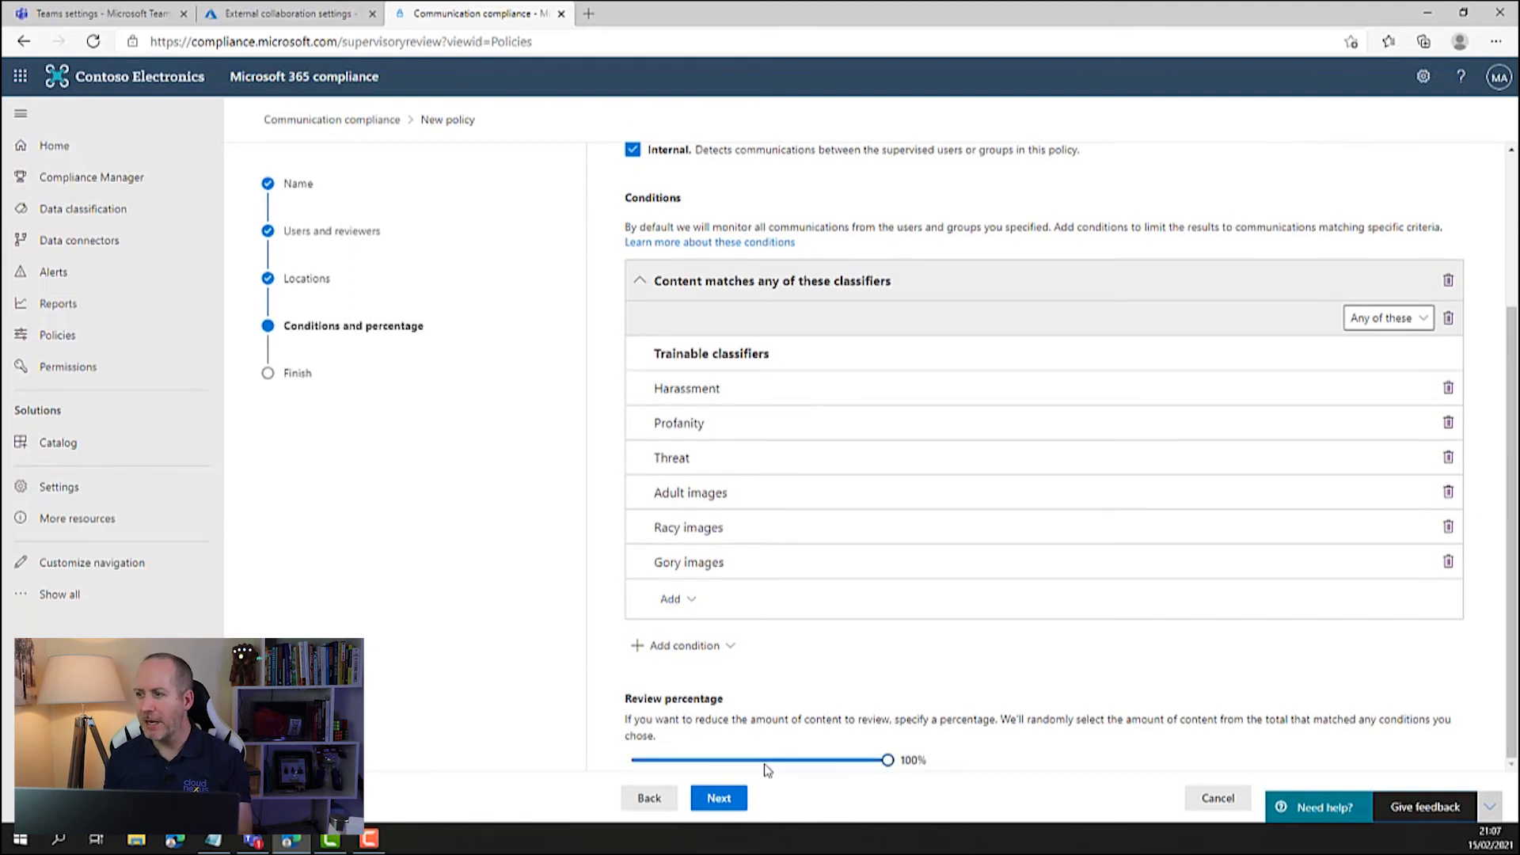
click(721, 799)
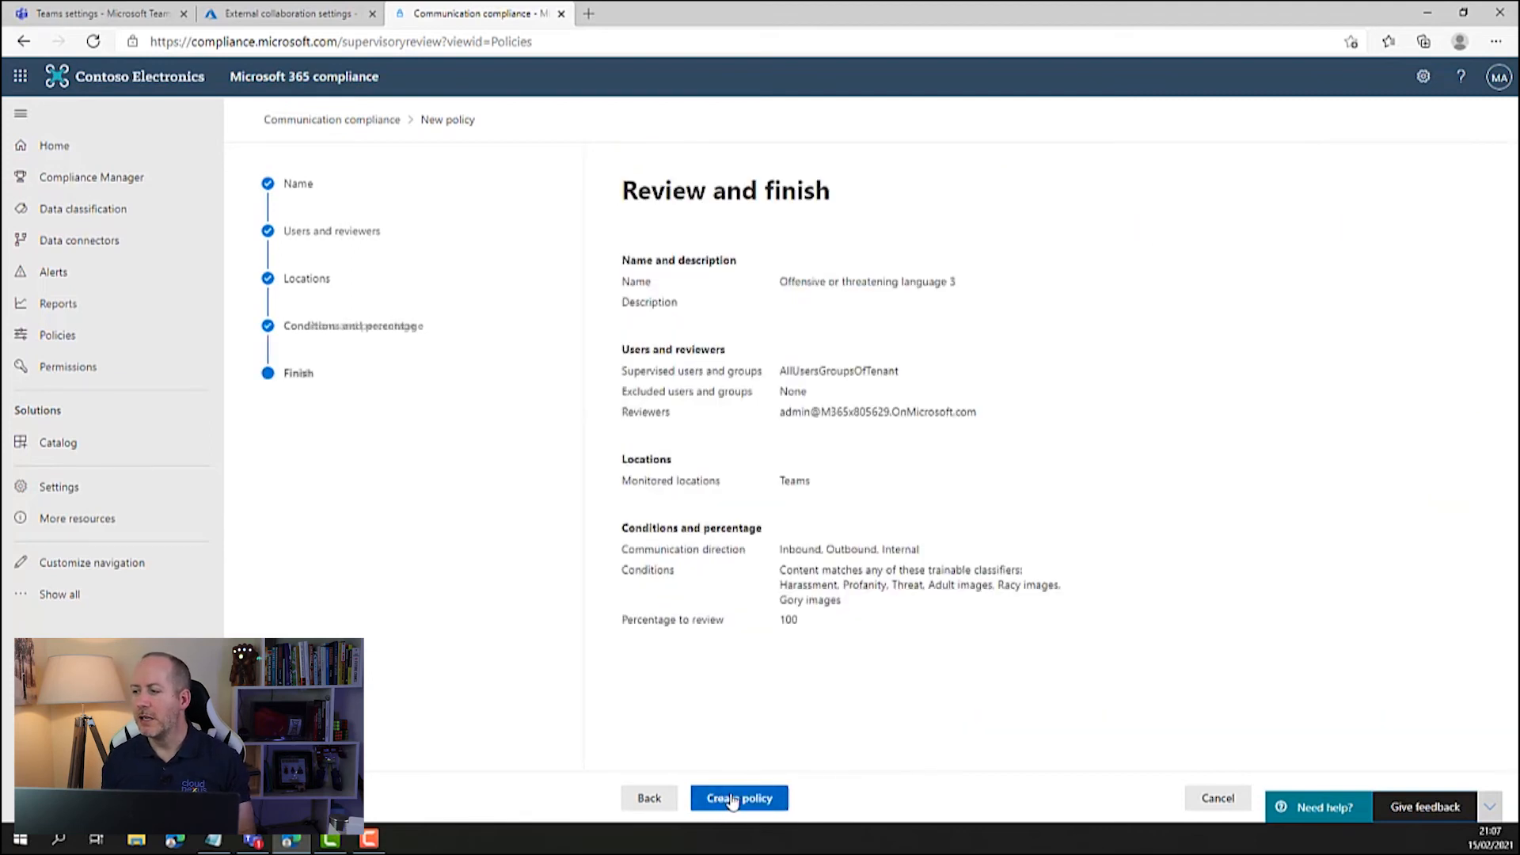
click(772, 800)
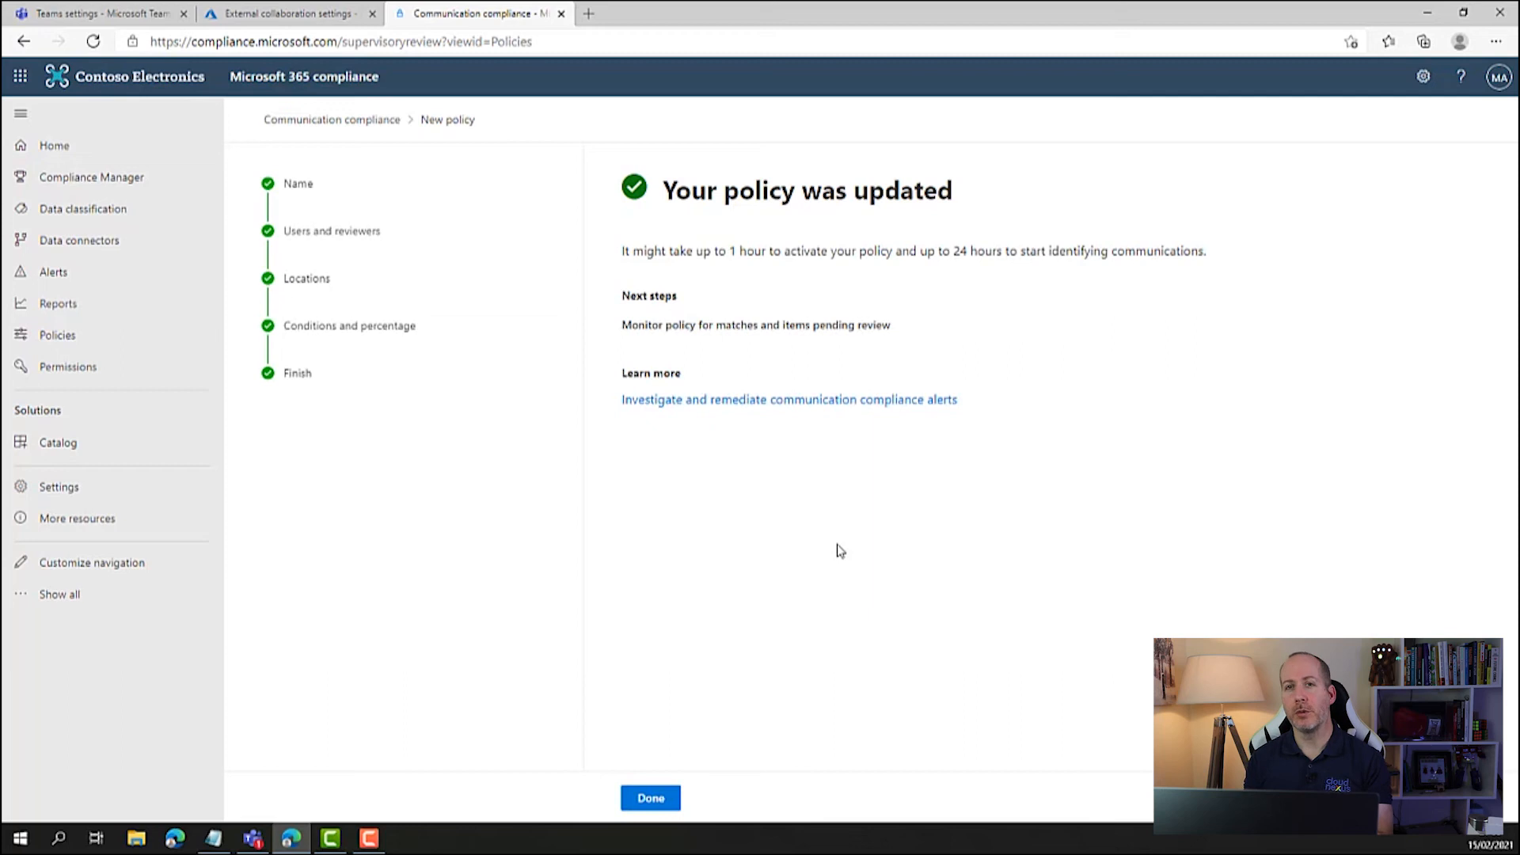
click(662, 801)
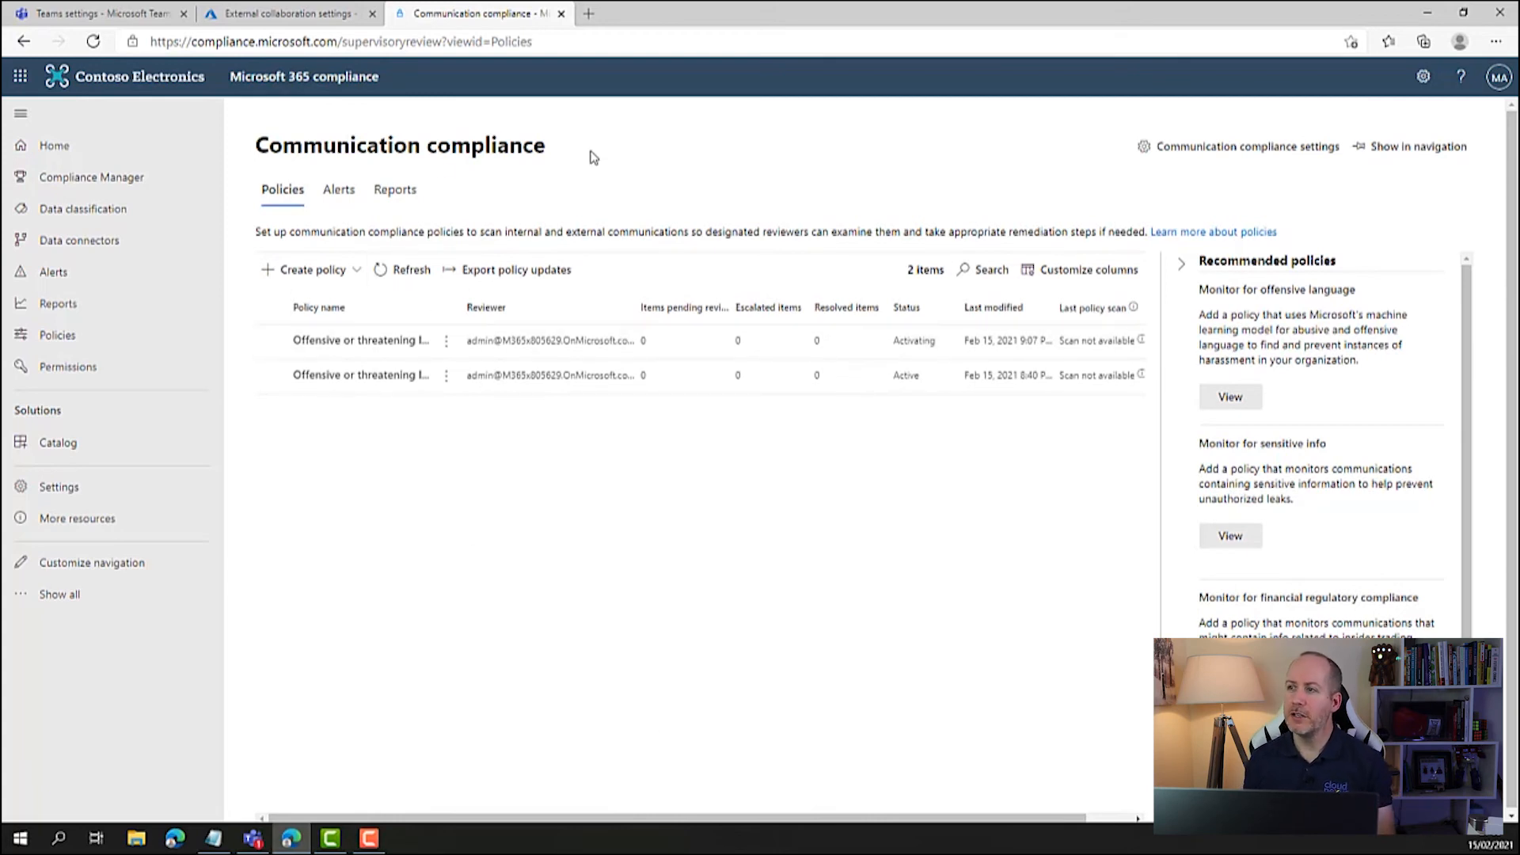
Start a communication compliance policy that monitors for sensitive info, with All Employees supervised and MOD Administrator as reviewer
click(335, 272)
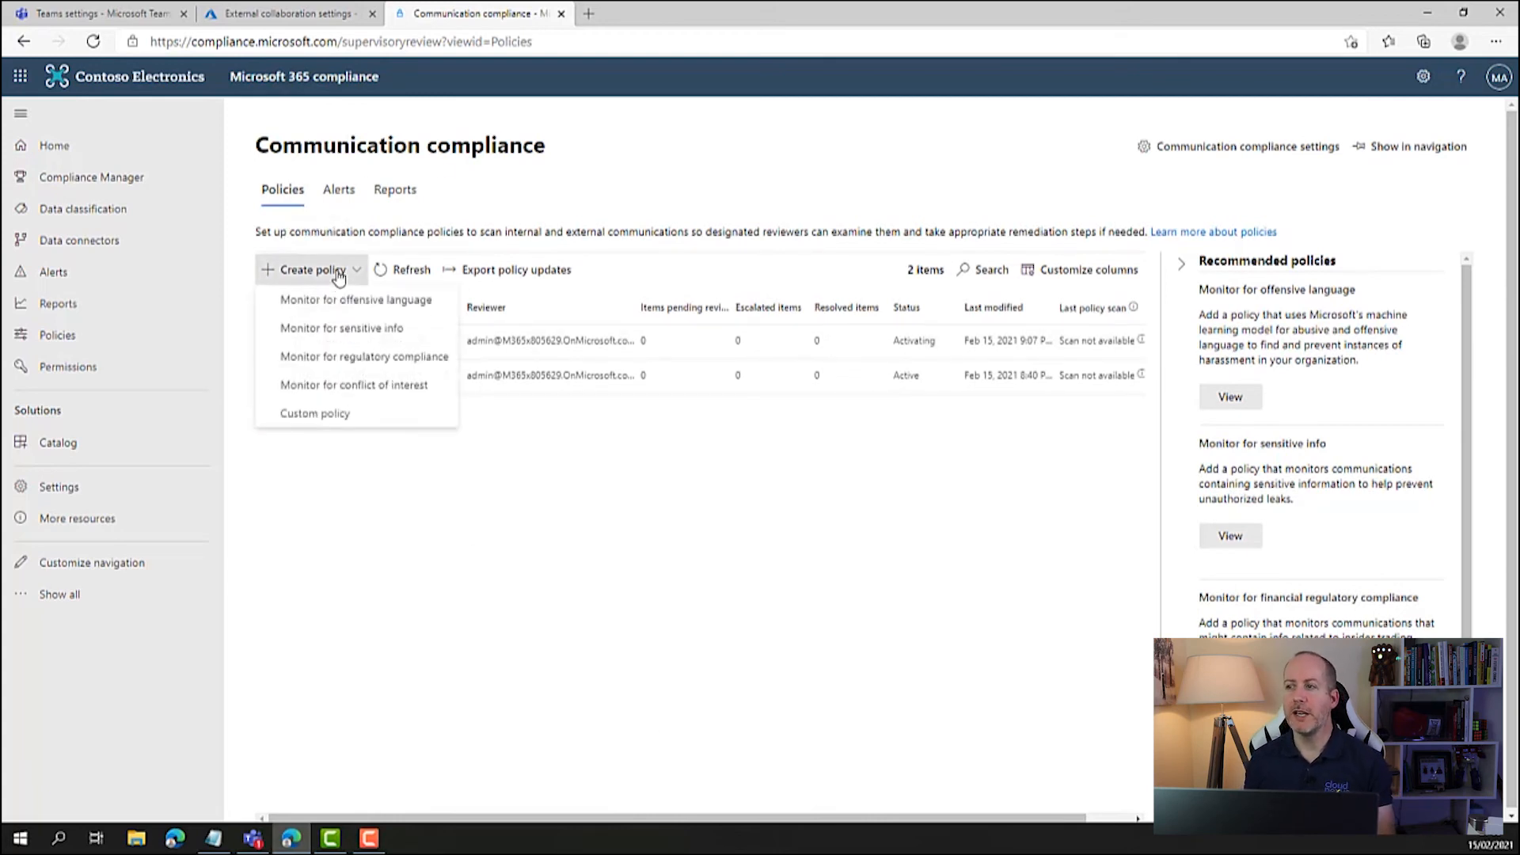
click(428, 333)
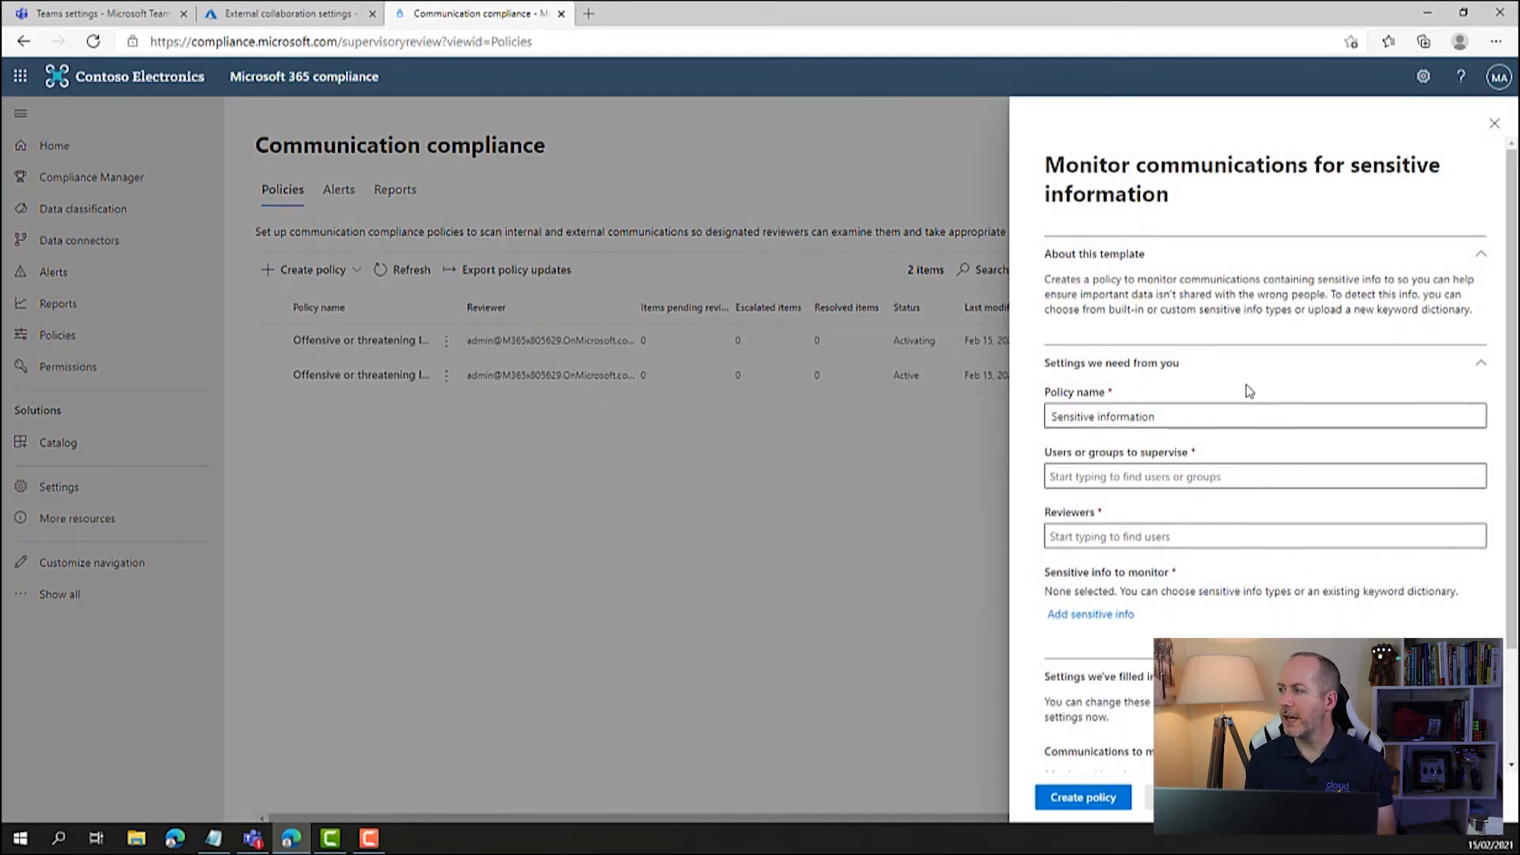
click(1211, 475)
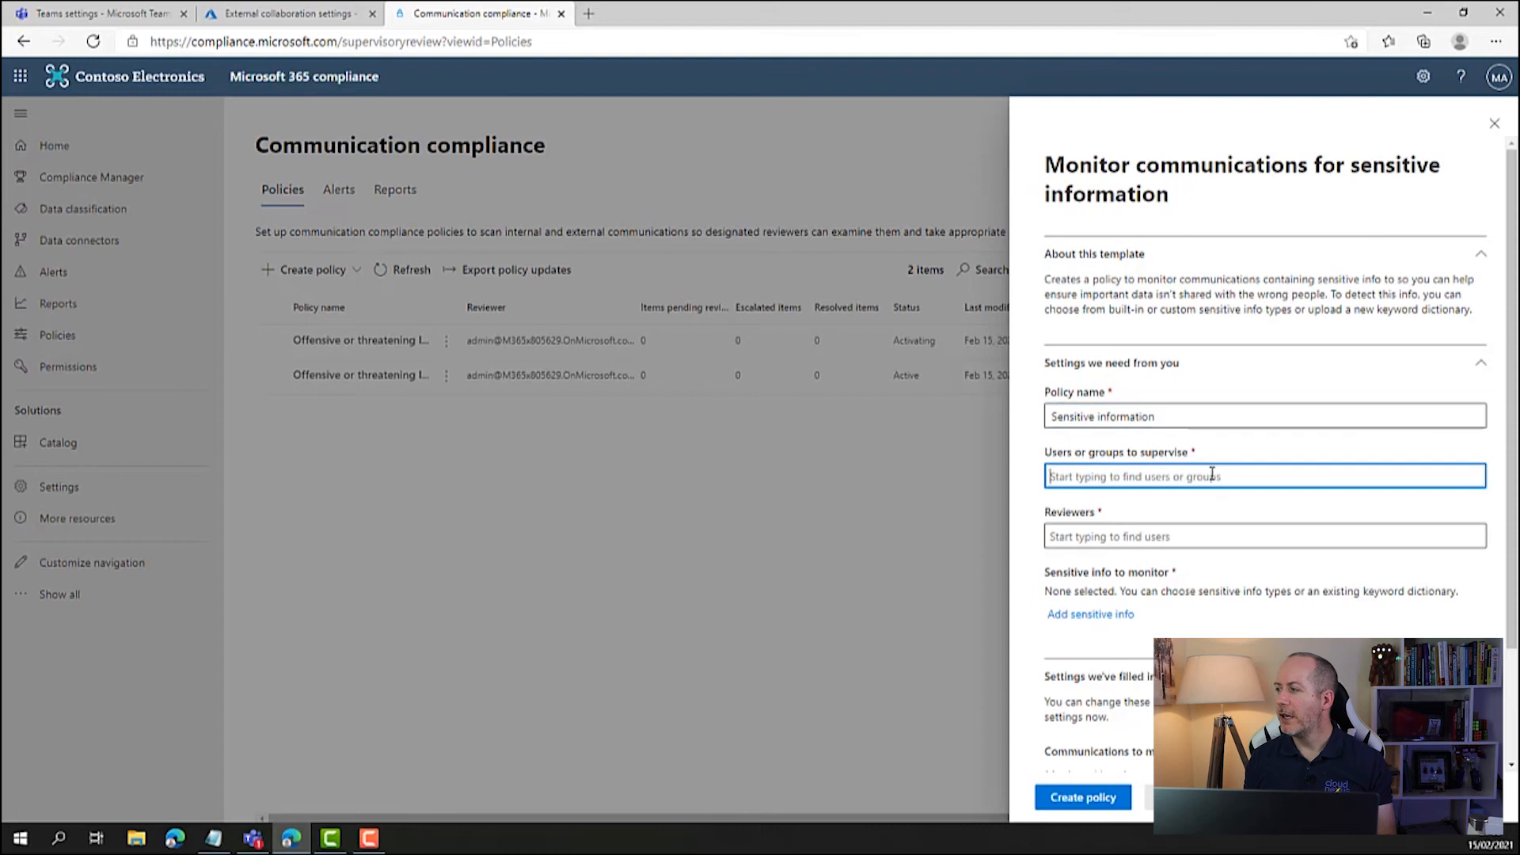
text(all)
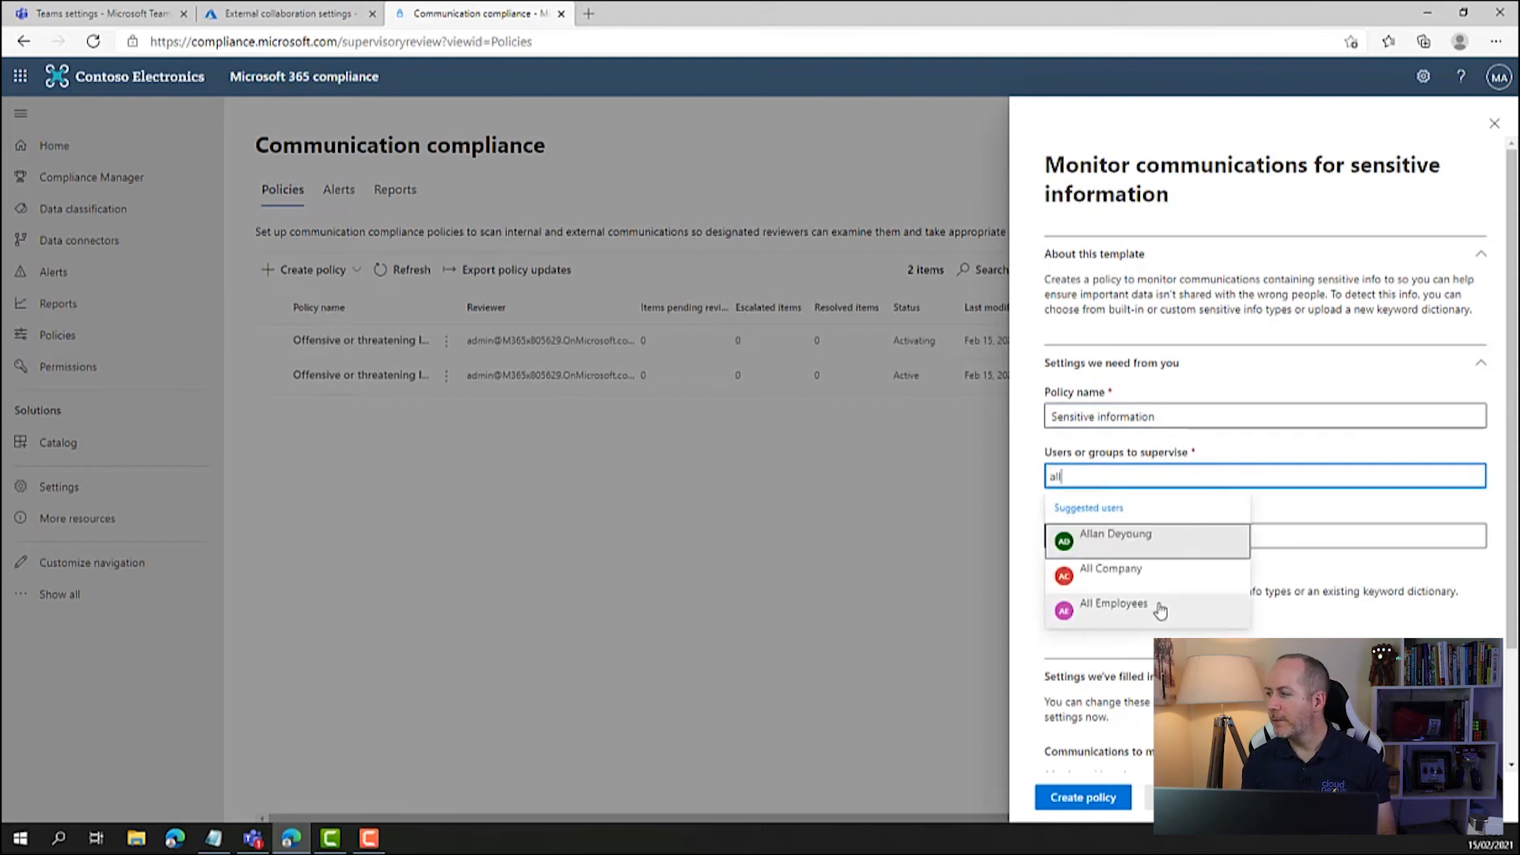
click(1156, 609)
click(1108, 535)
text(mod)
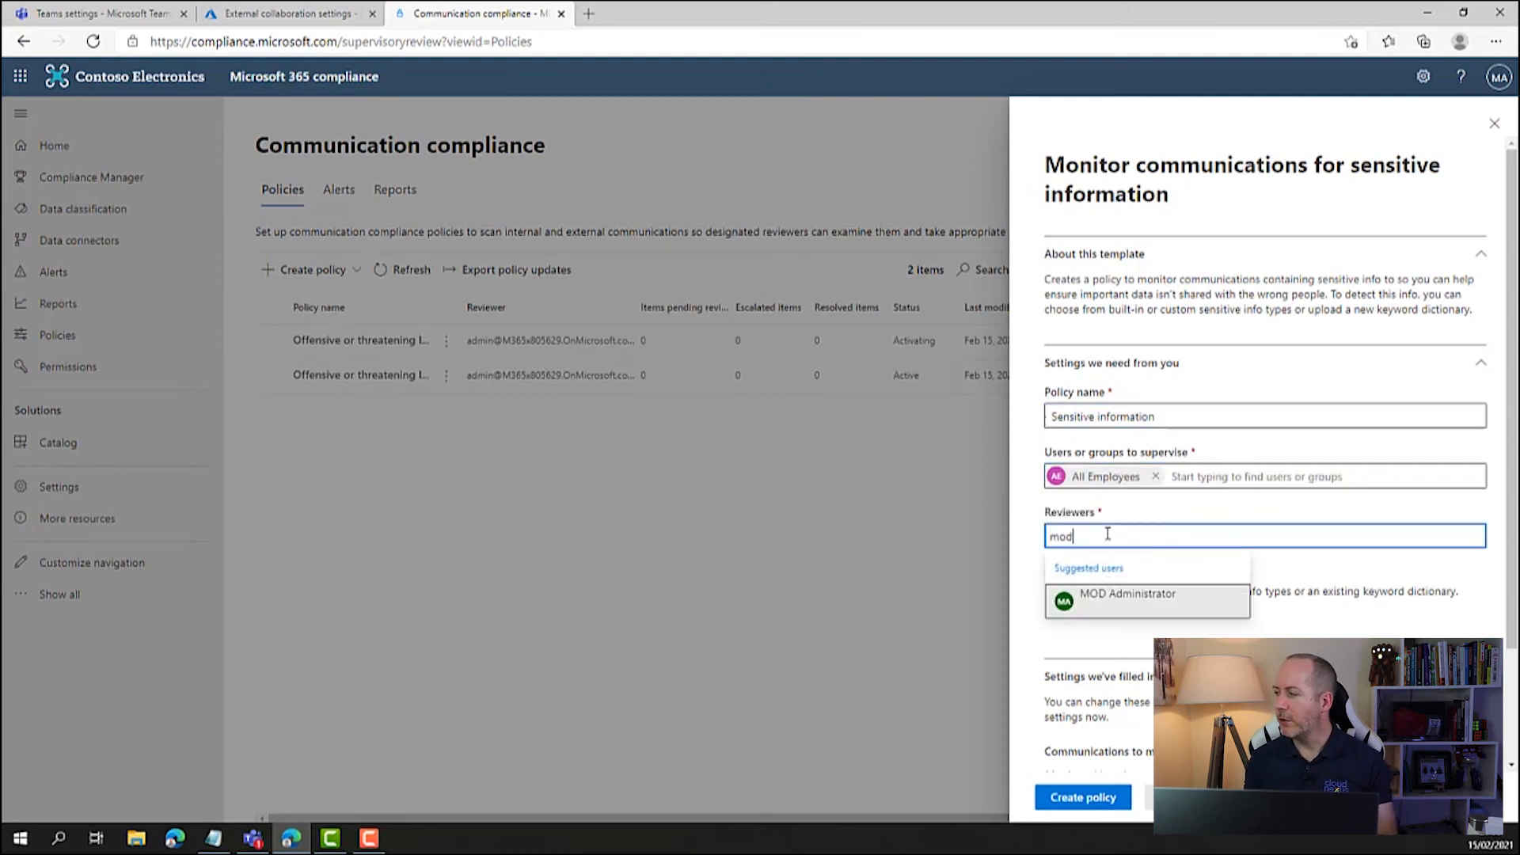
click(1129, 599)
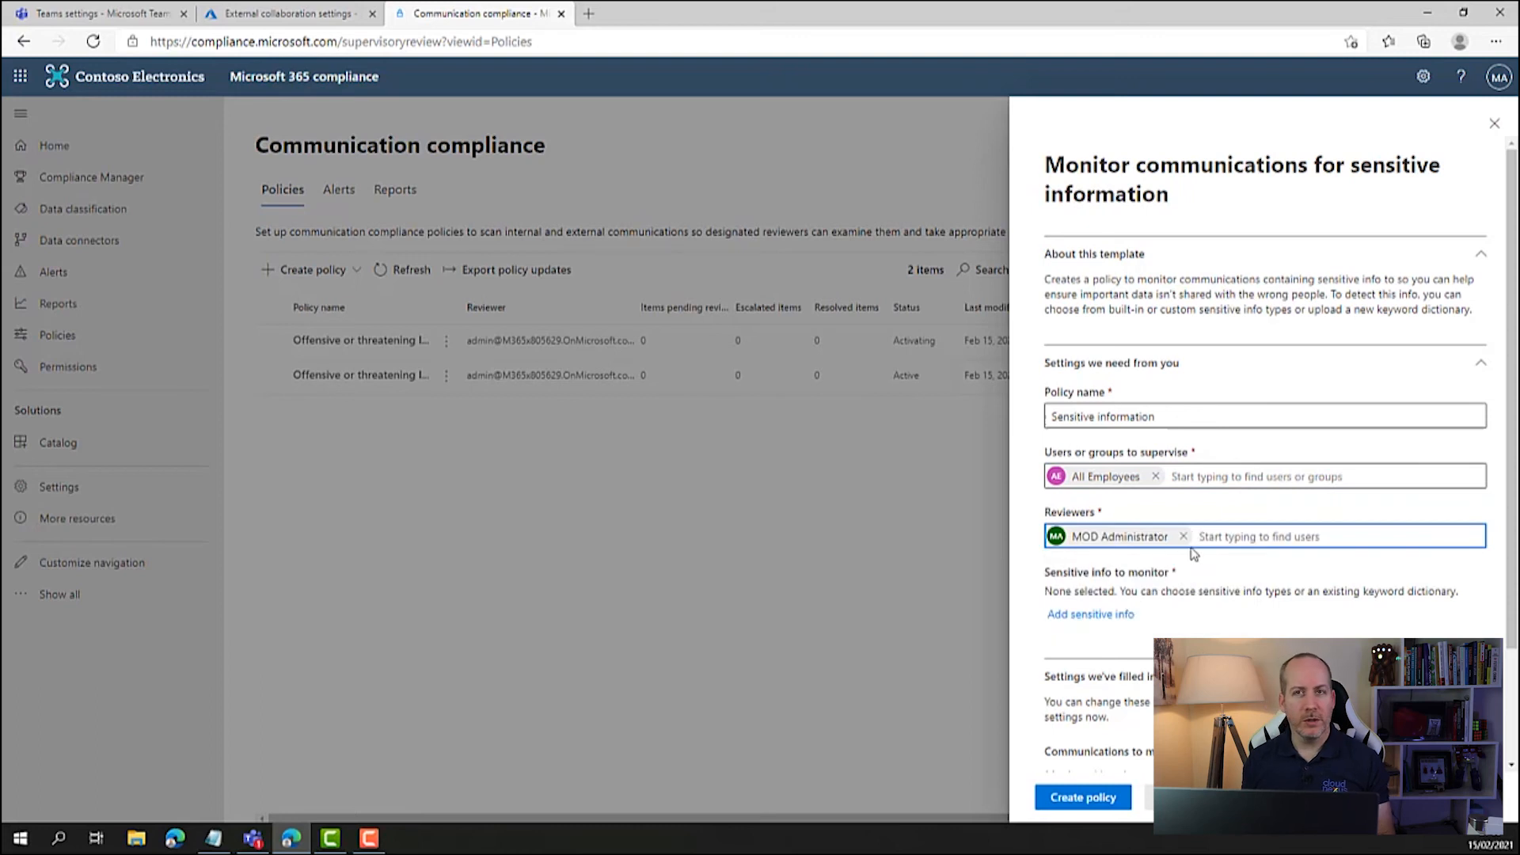
Find the sensitive info types matching "u.k." and add all of them to the policy
click(1118, 624)
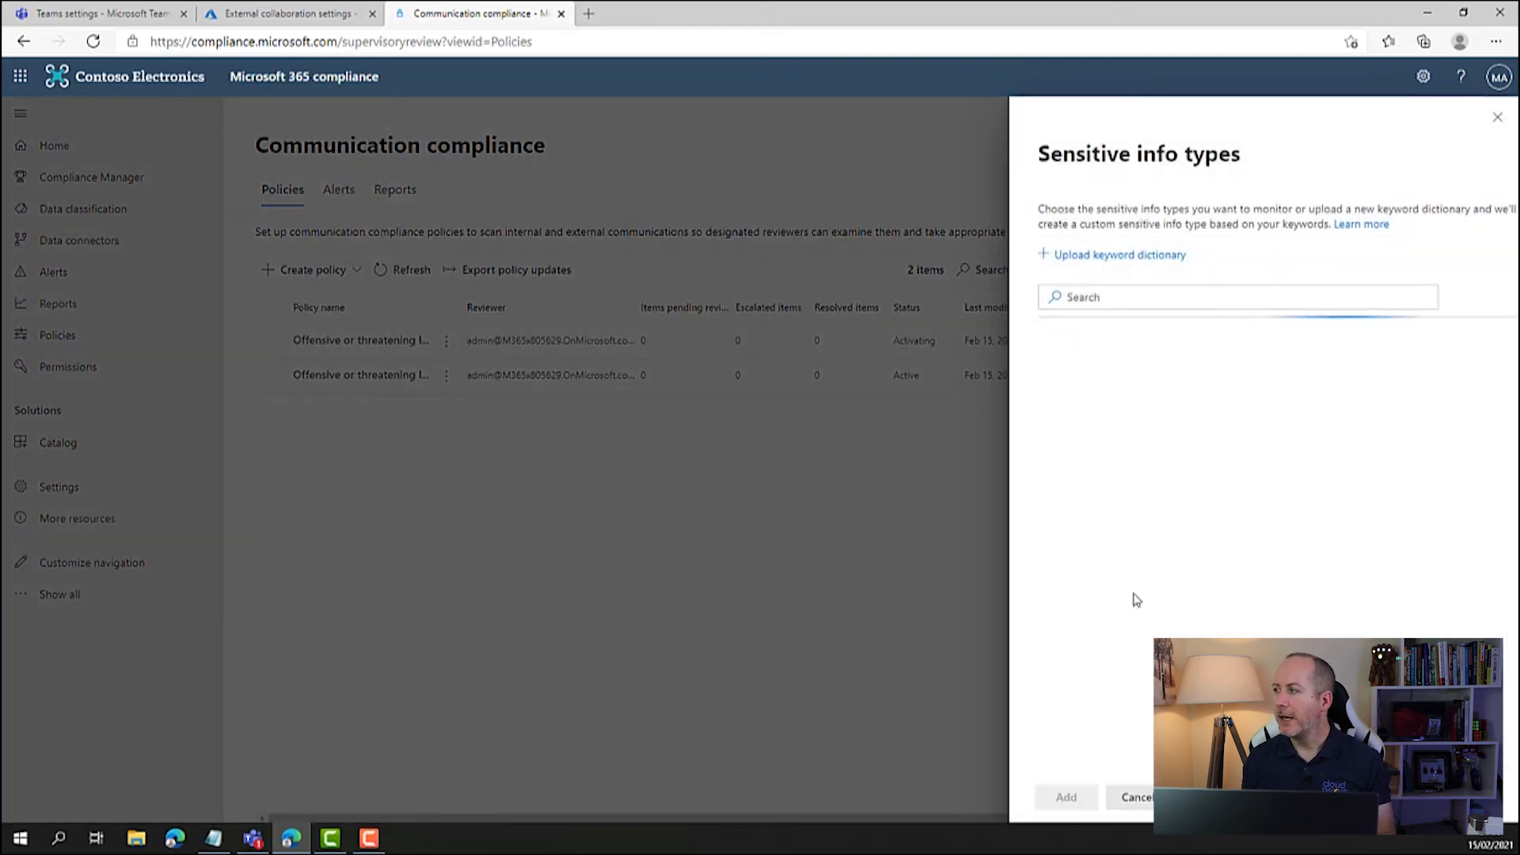
click(1212, 297)
text(u.k.)
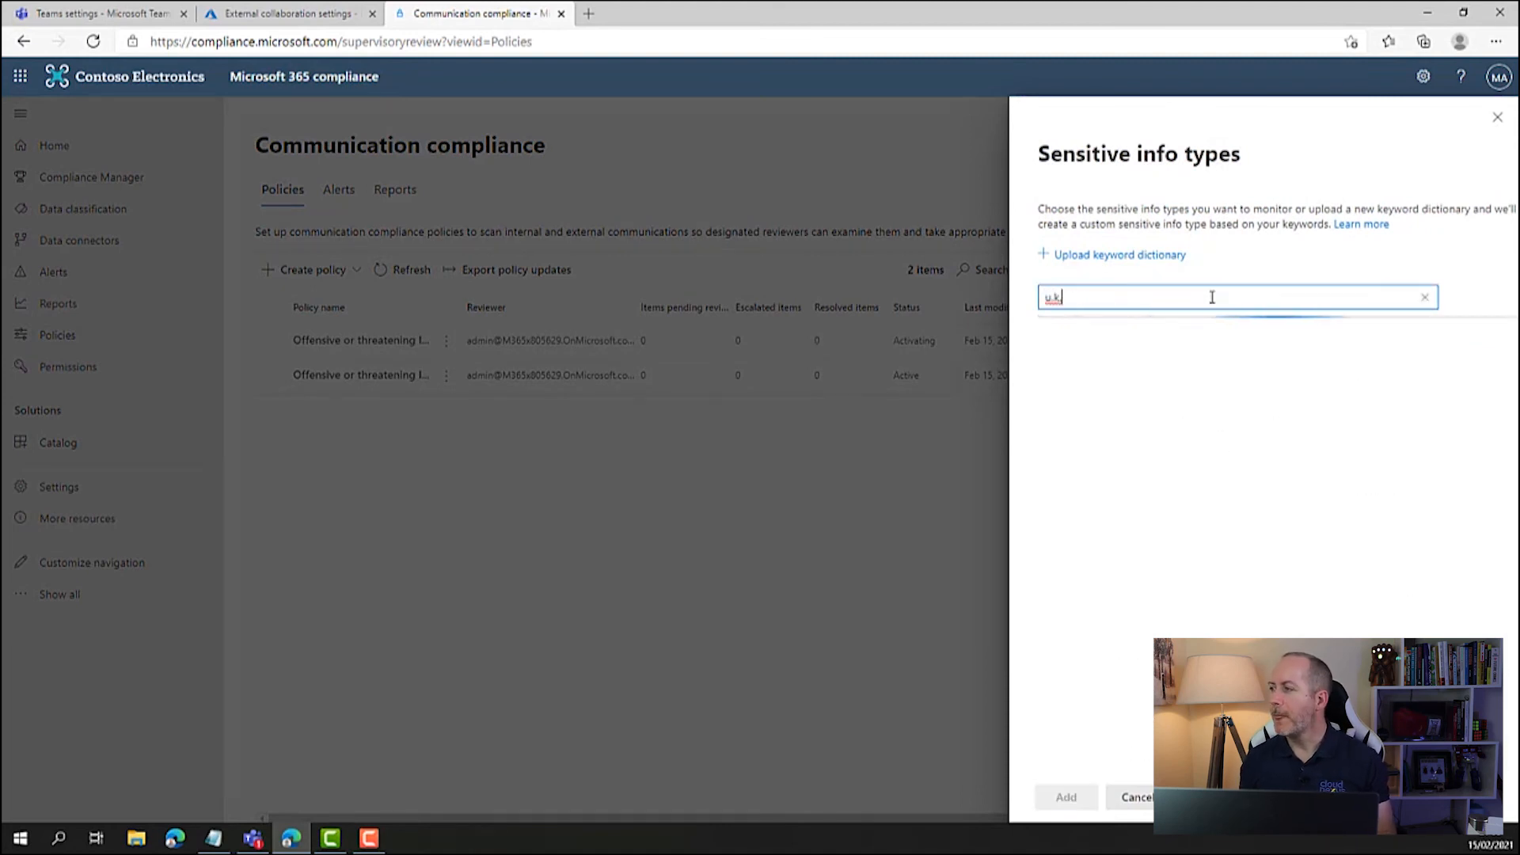
click(1046, 351)
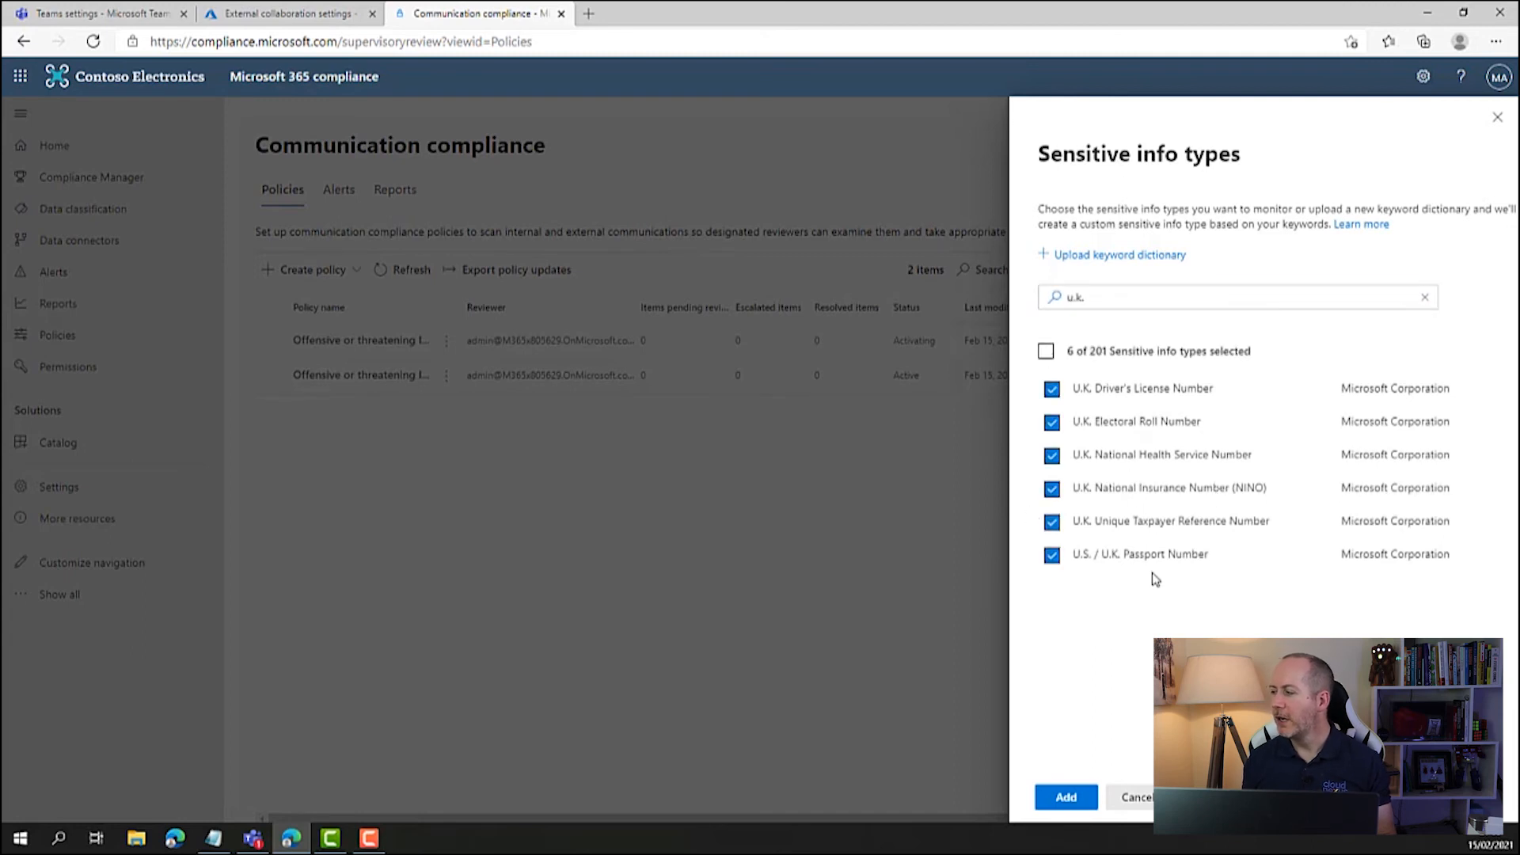
click(1074, 799)
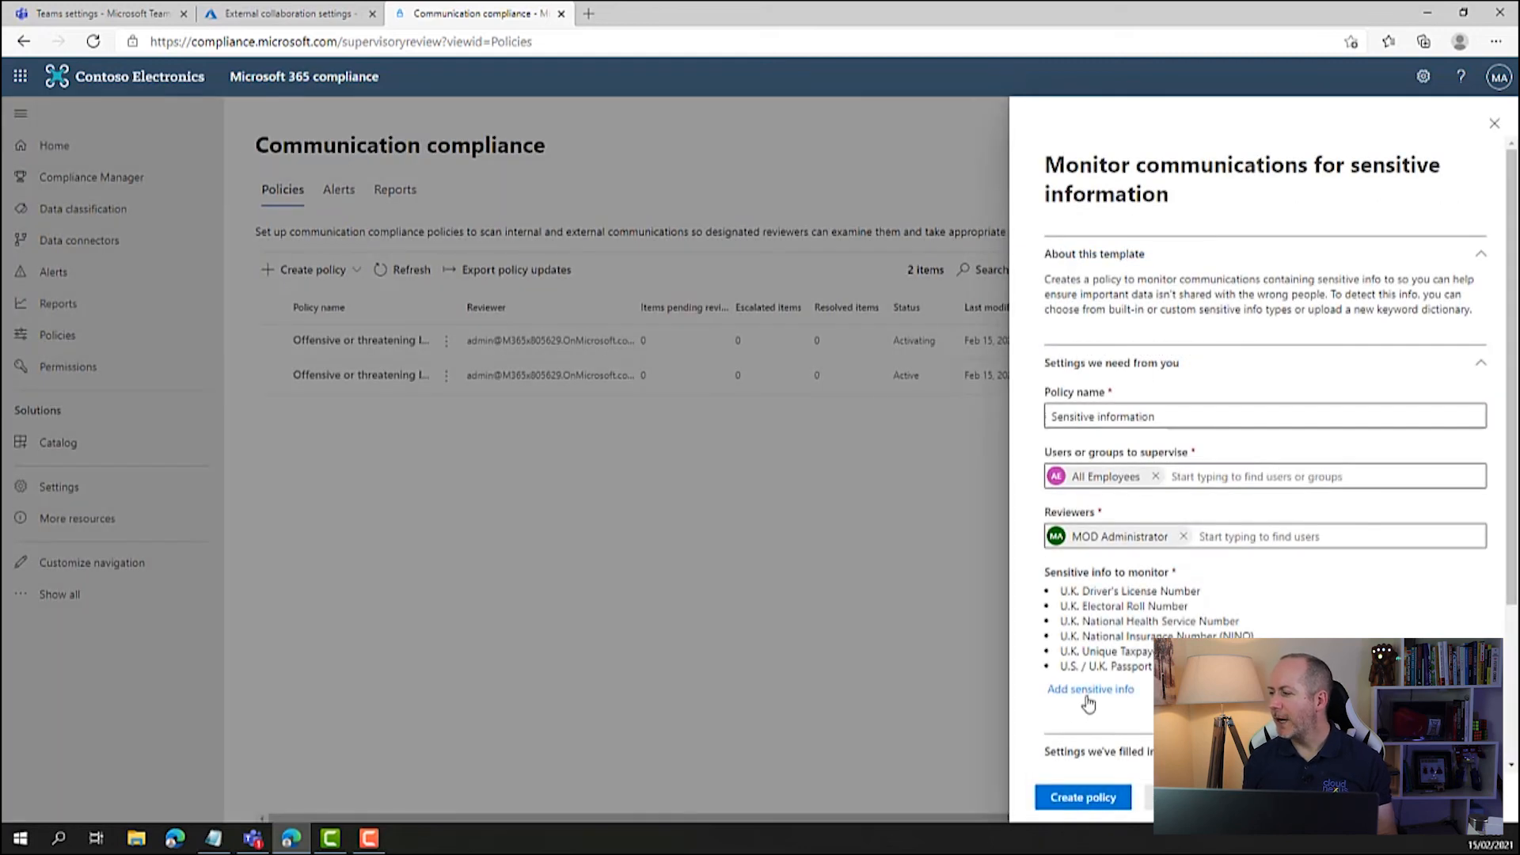
Add the Credit Card Number info type to the monitored sensitive info and create the Sensitive information policy
click(1086, 700)
click(1130, 296)
text(c)
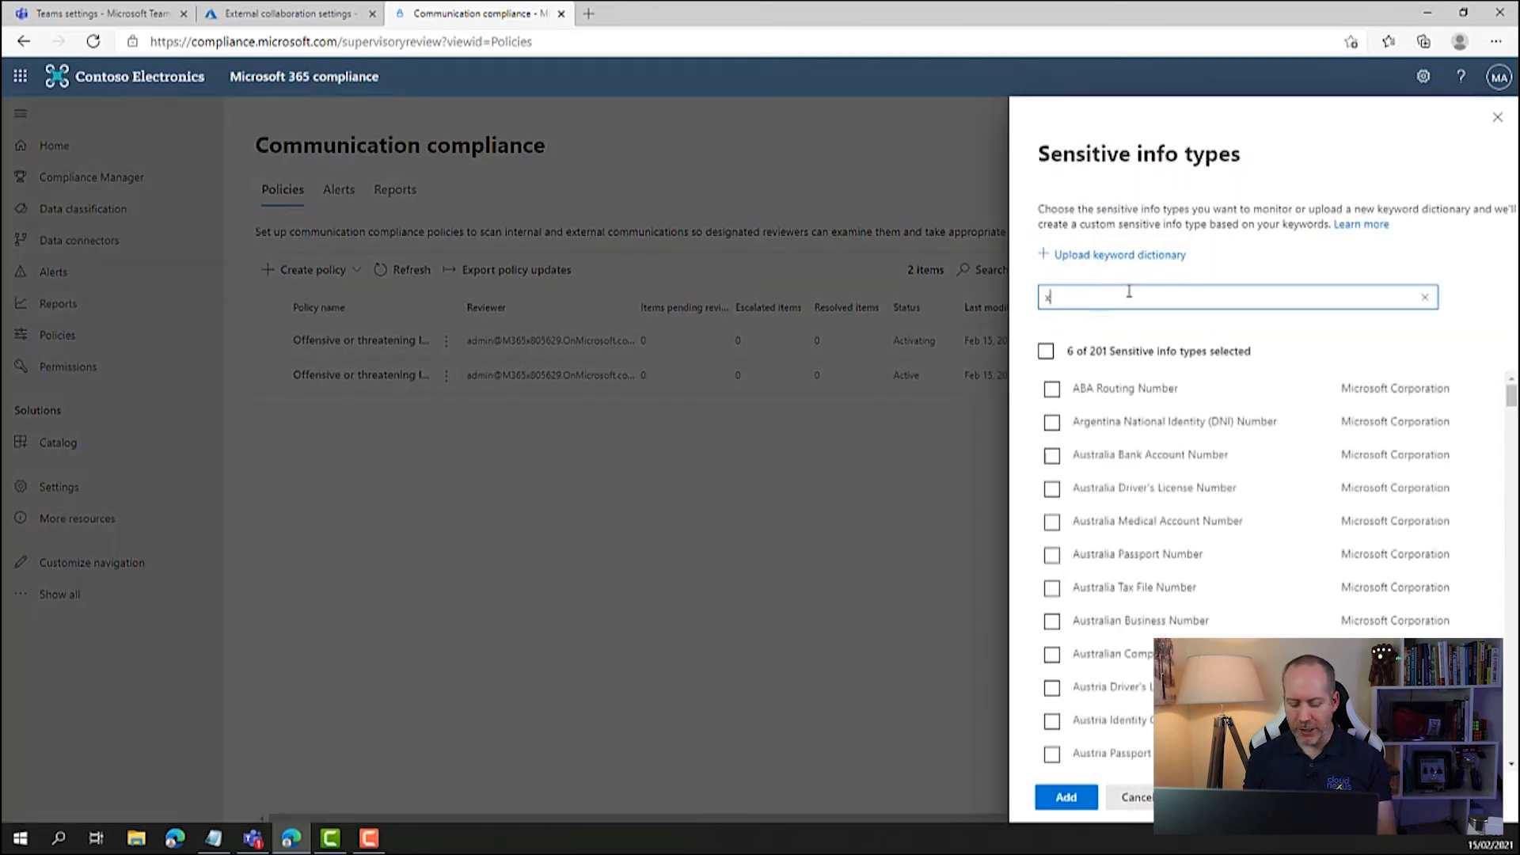
text(redit card)
key(Return)
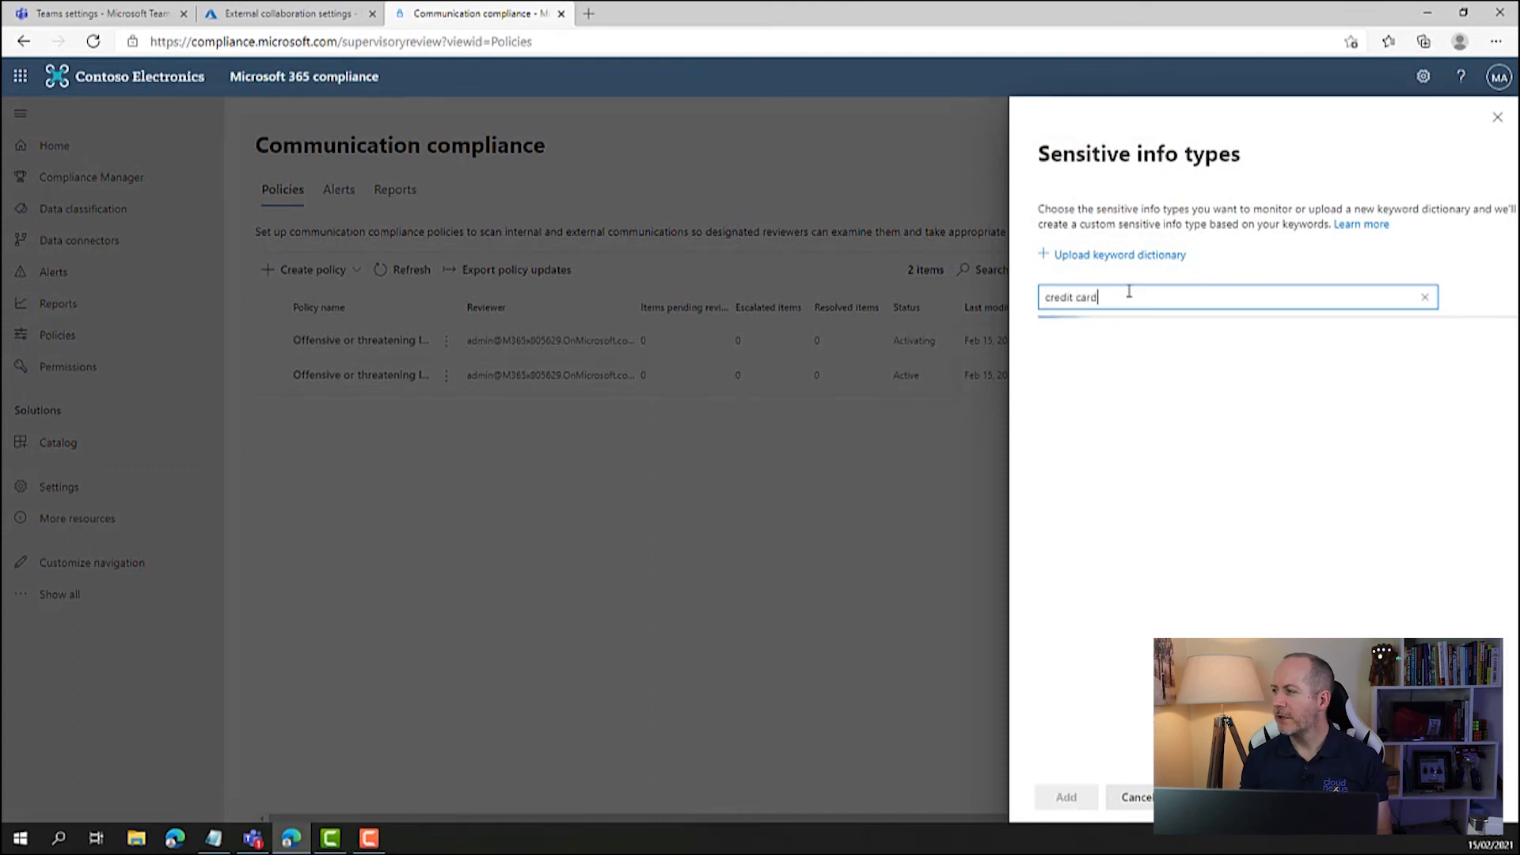
click(1096, 391)
click(1063, 796)
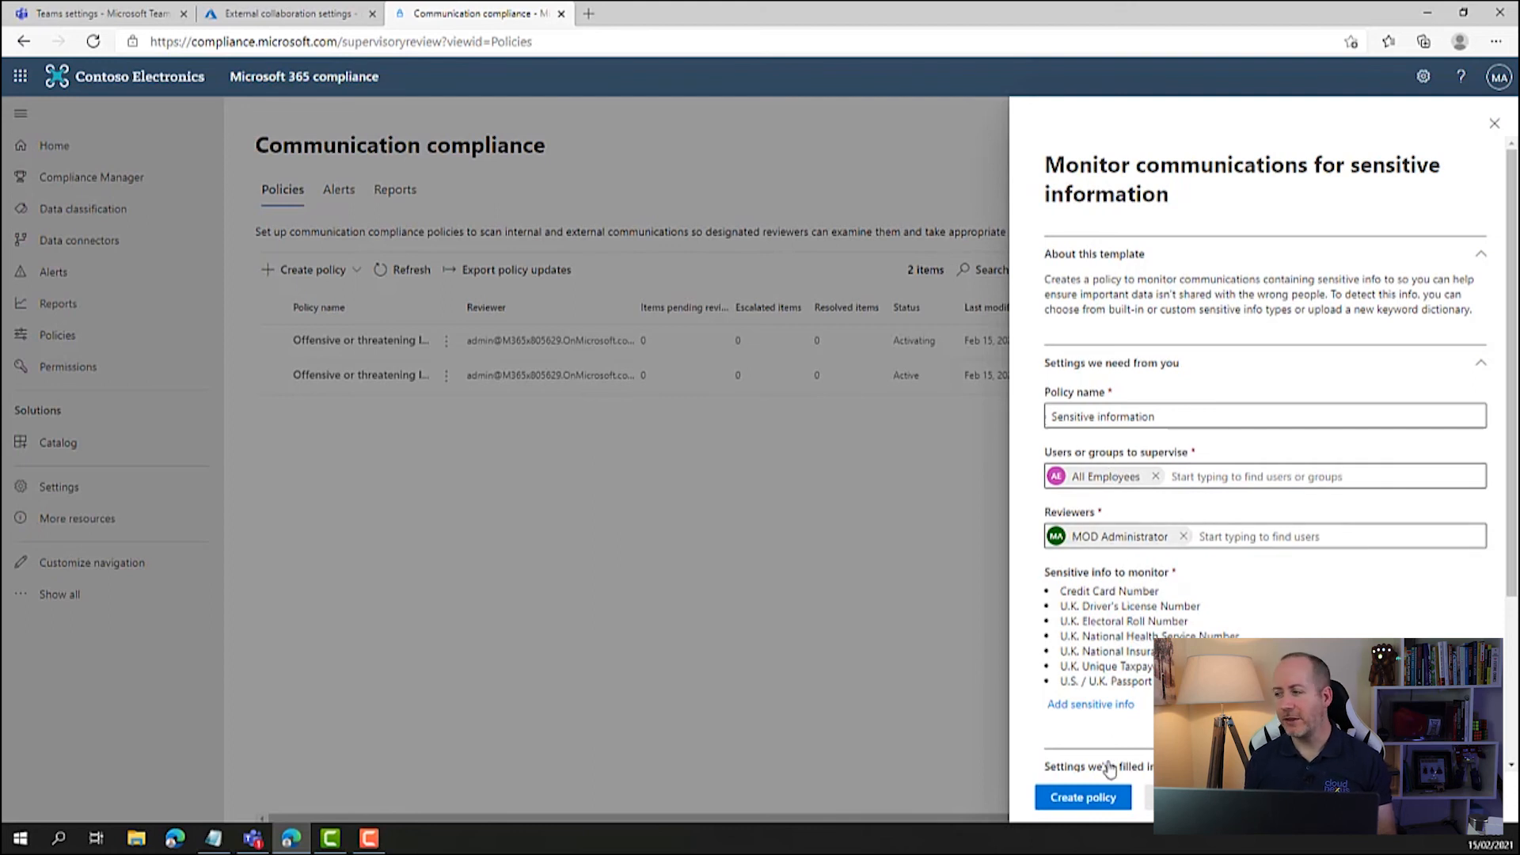
click(1102, 800)
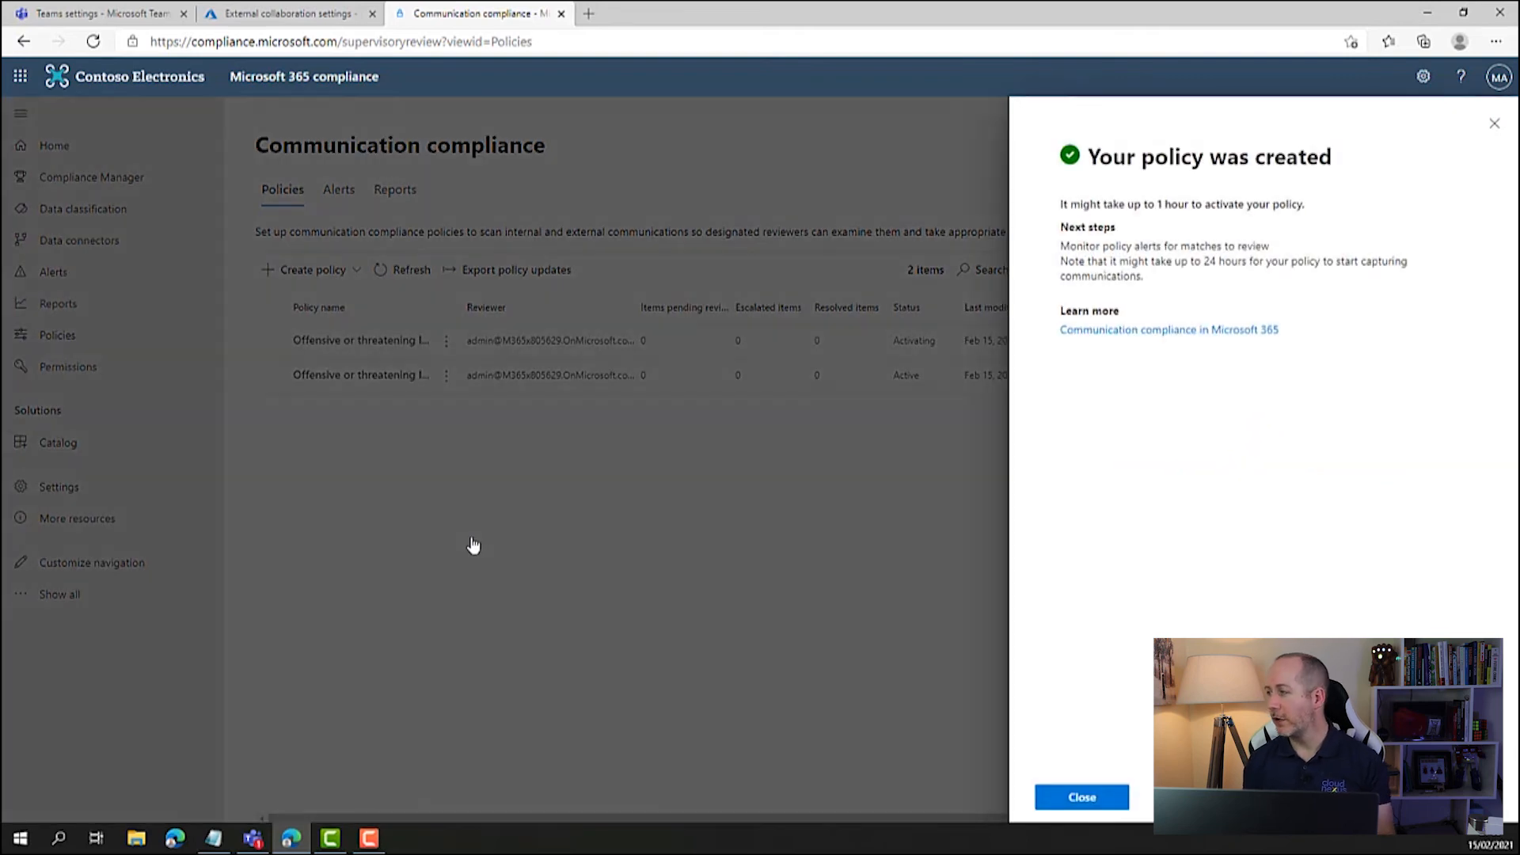
click(1034, 796)
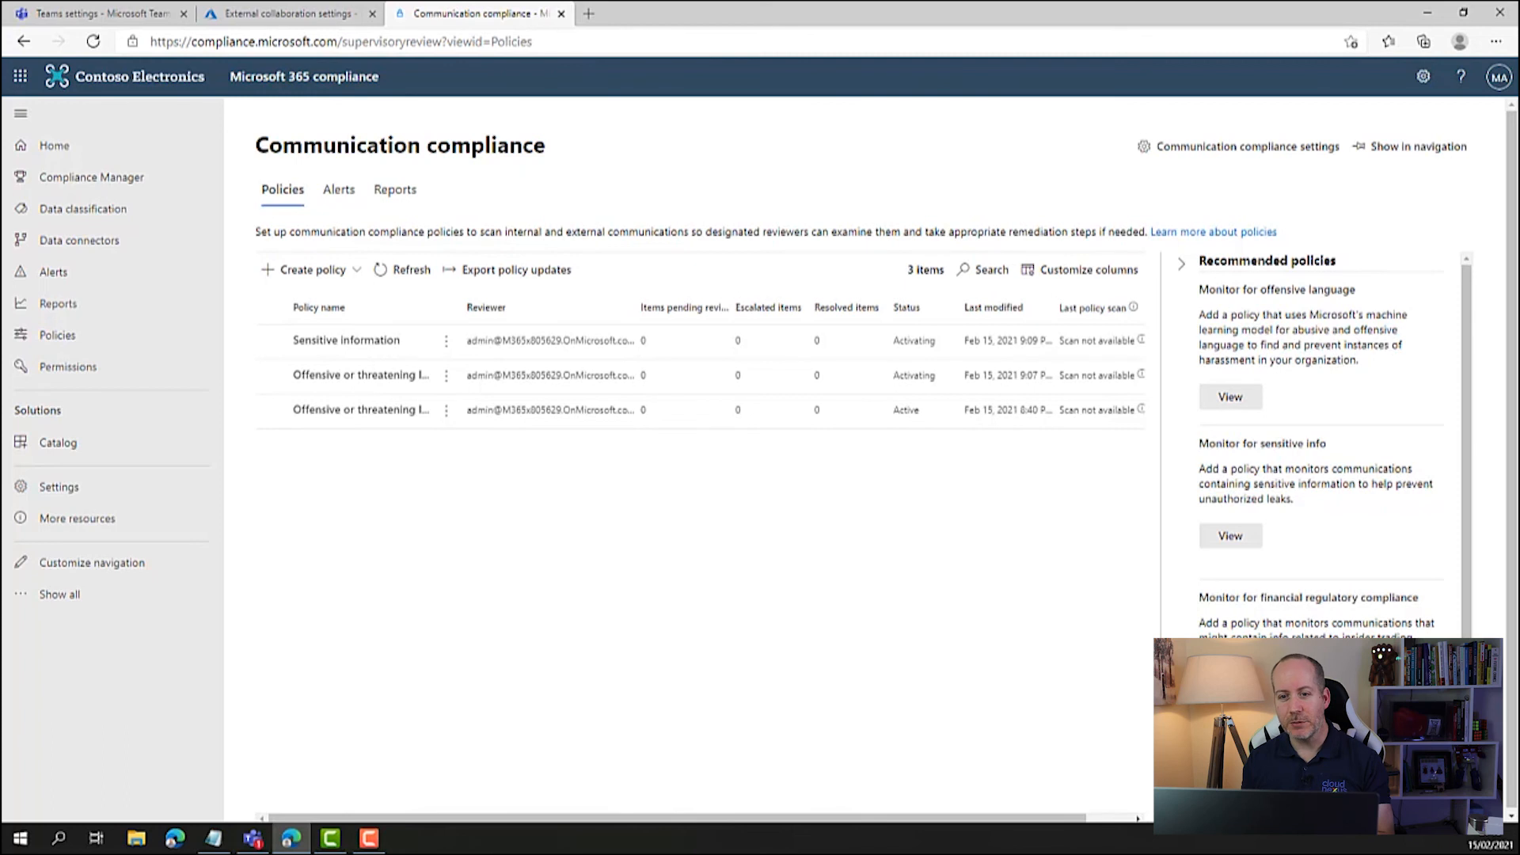
Open the Office 365 Security & Compliance center at protection.office.com in a new browser tab
key(alt+Tab)
click(589, 13)
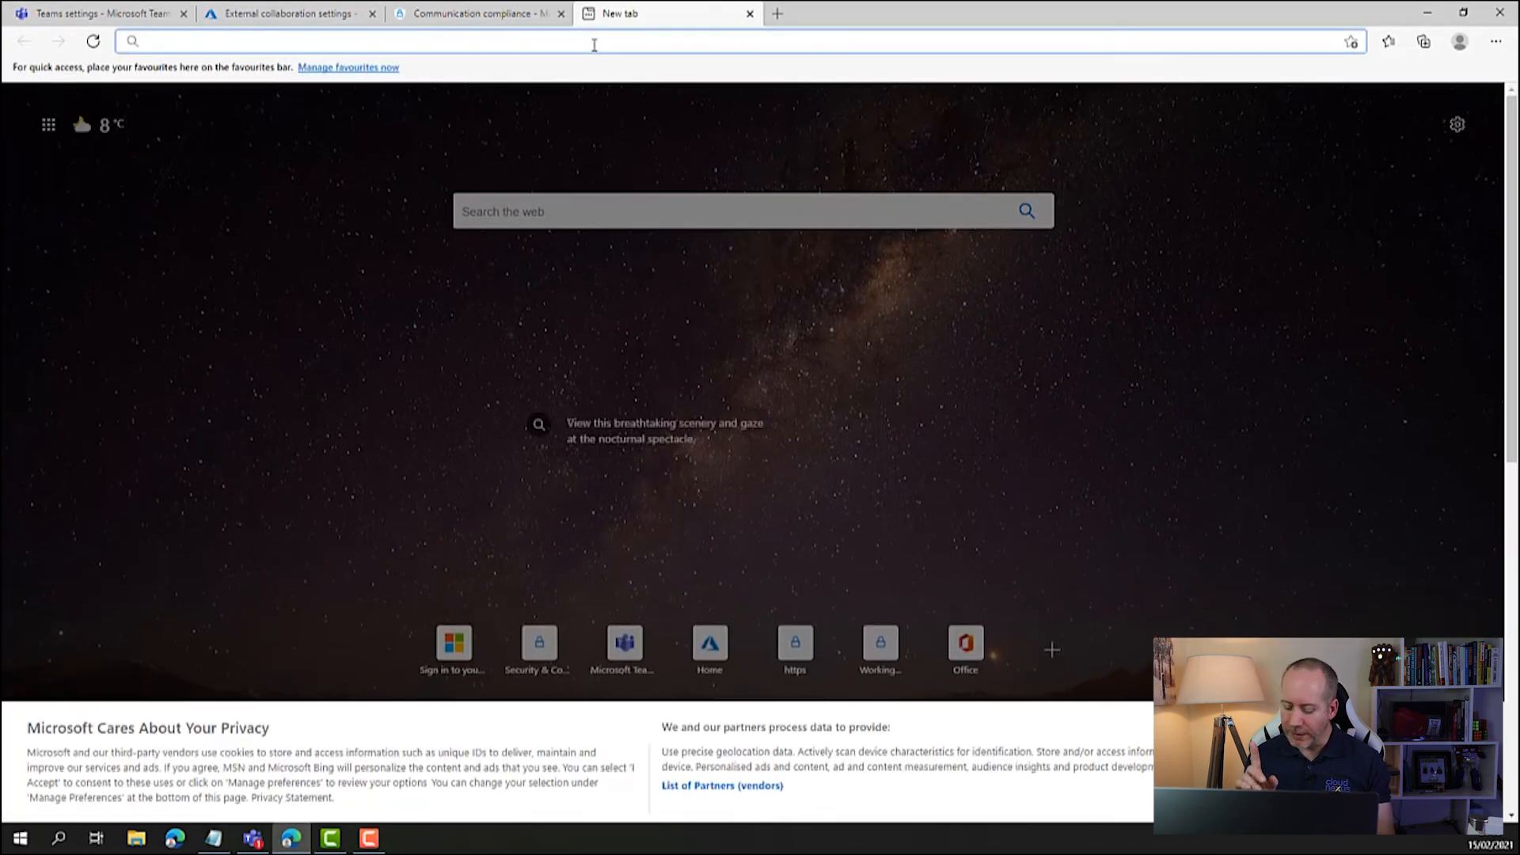
text(protection.office.com)
key(Return)
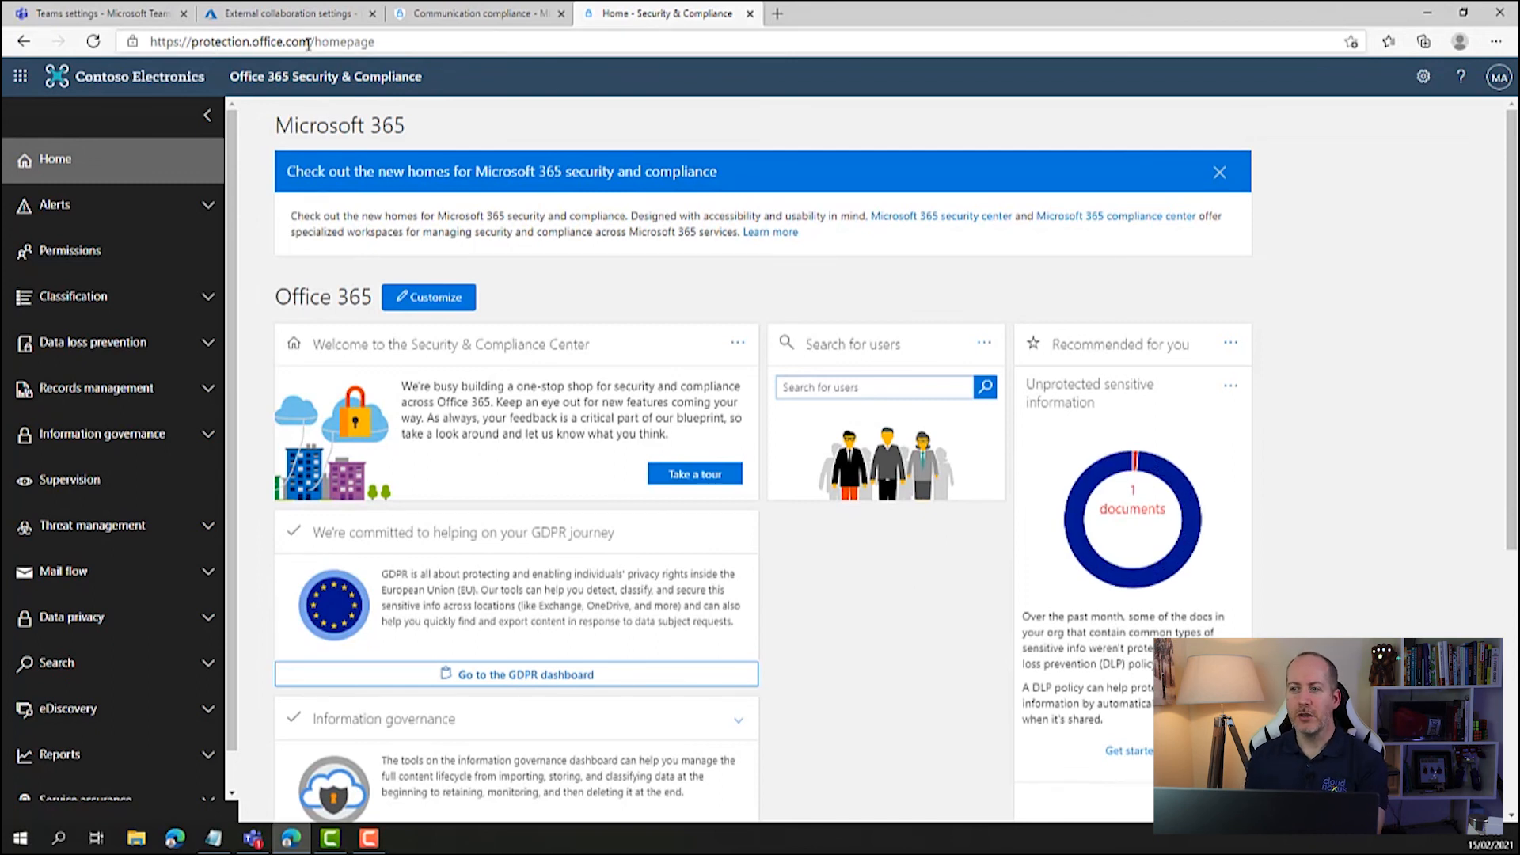
Open the global settings of the Safe Attachments policy in Threat management
click(146, 525)
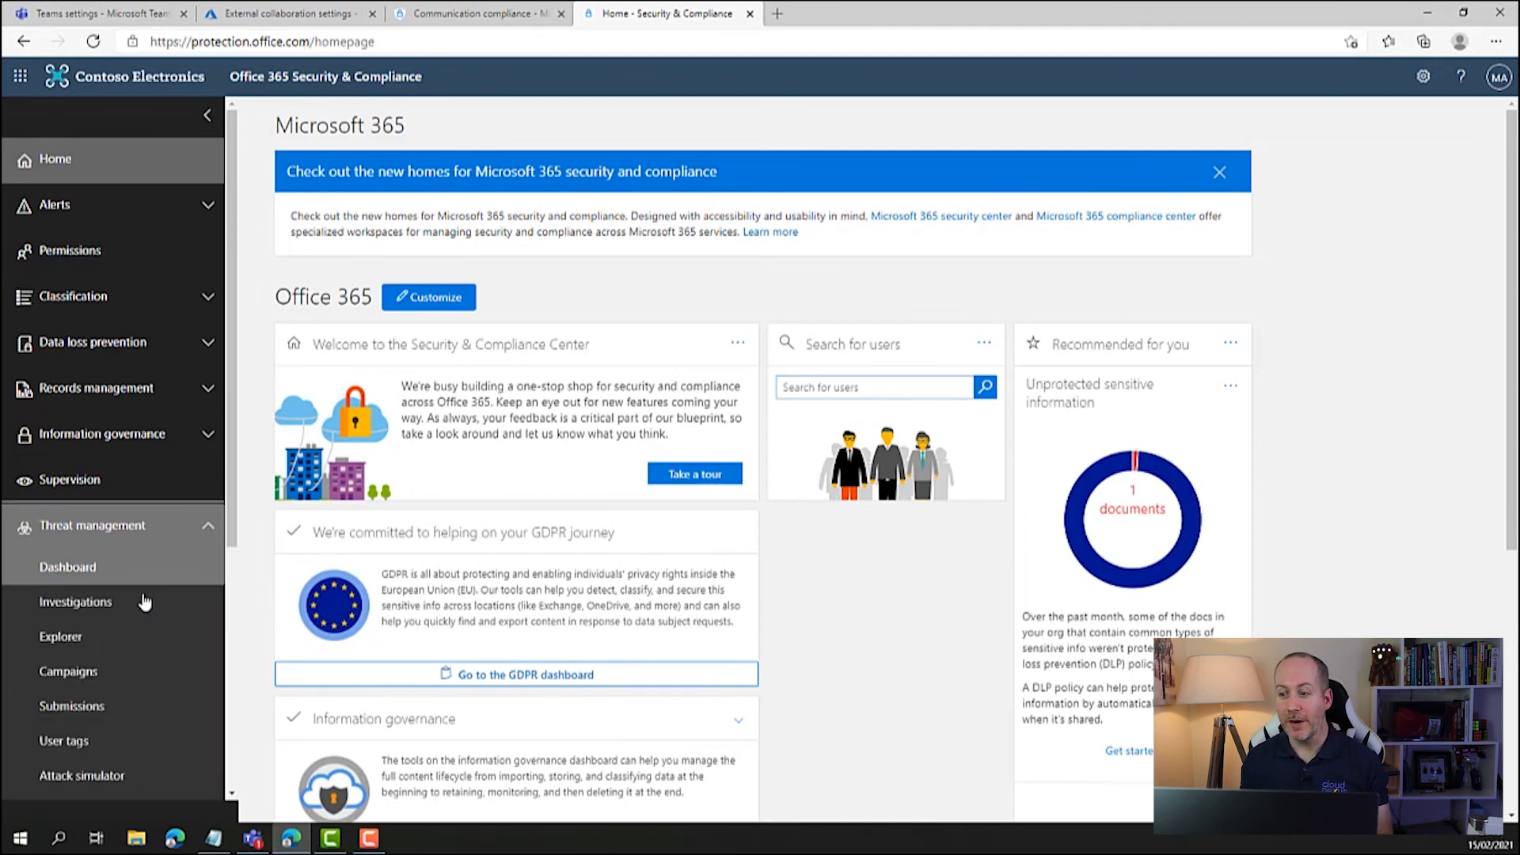
scroll(144, 617, down, 3)
click(136, 647)
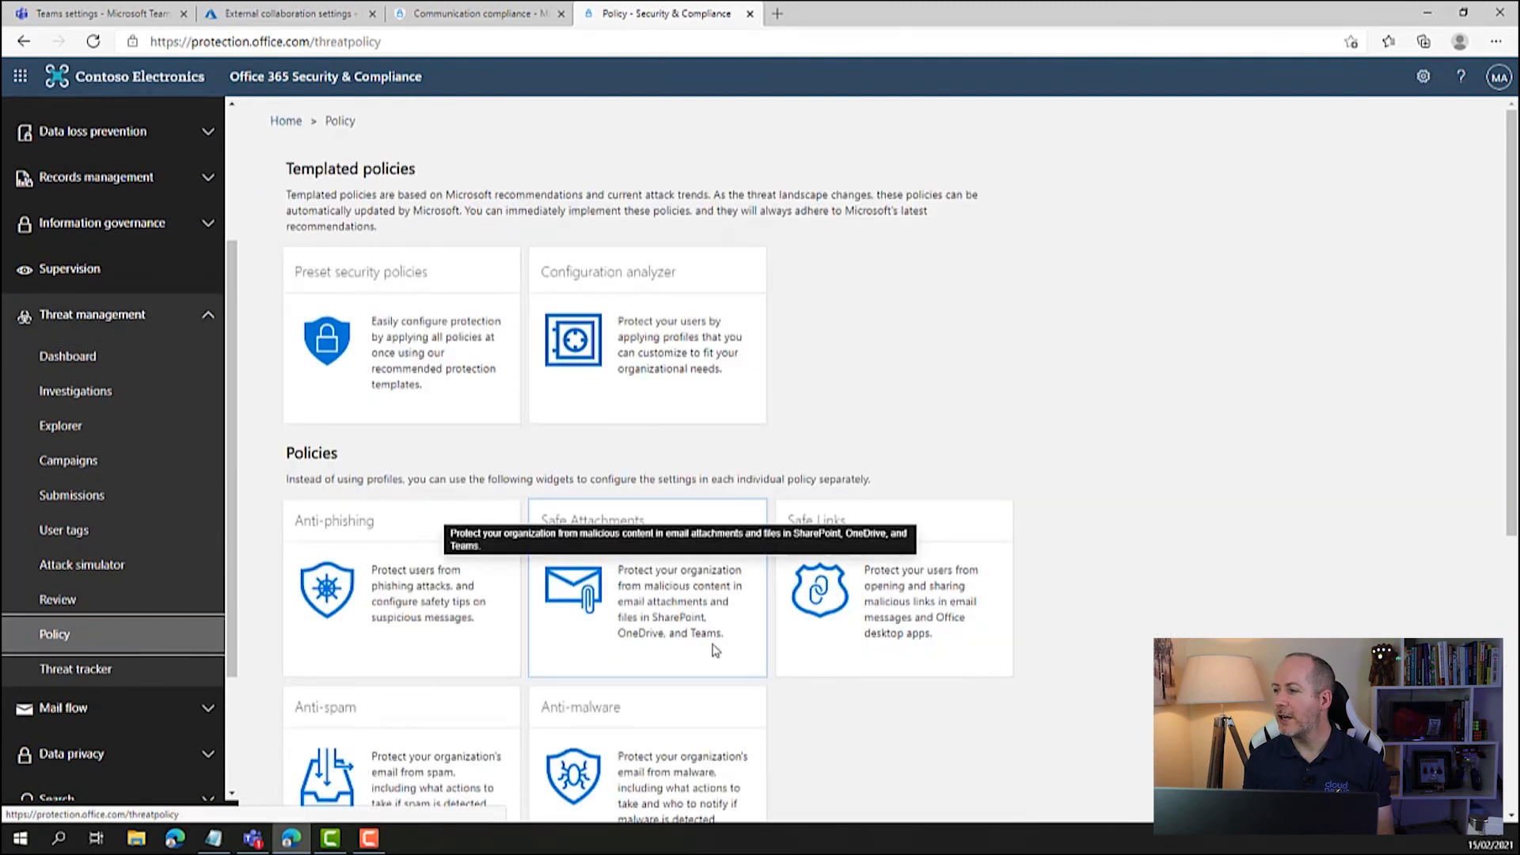
click(706, 646)
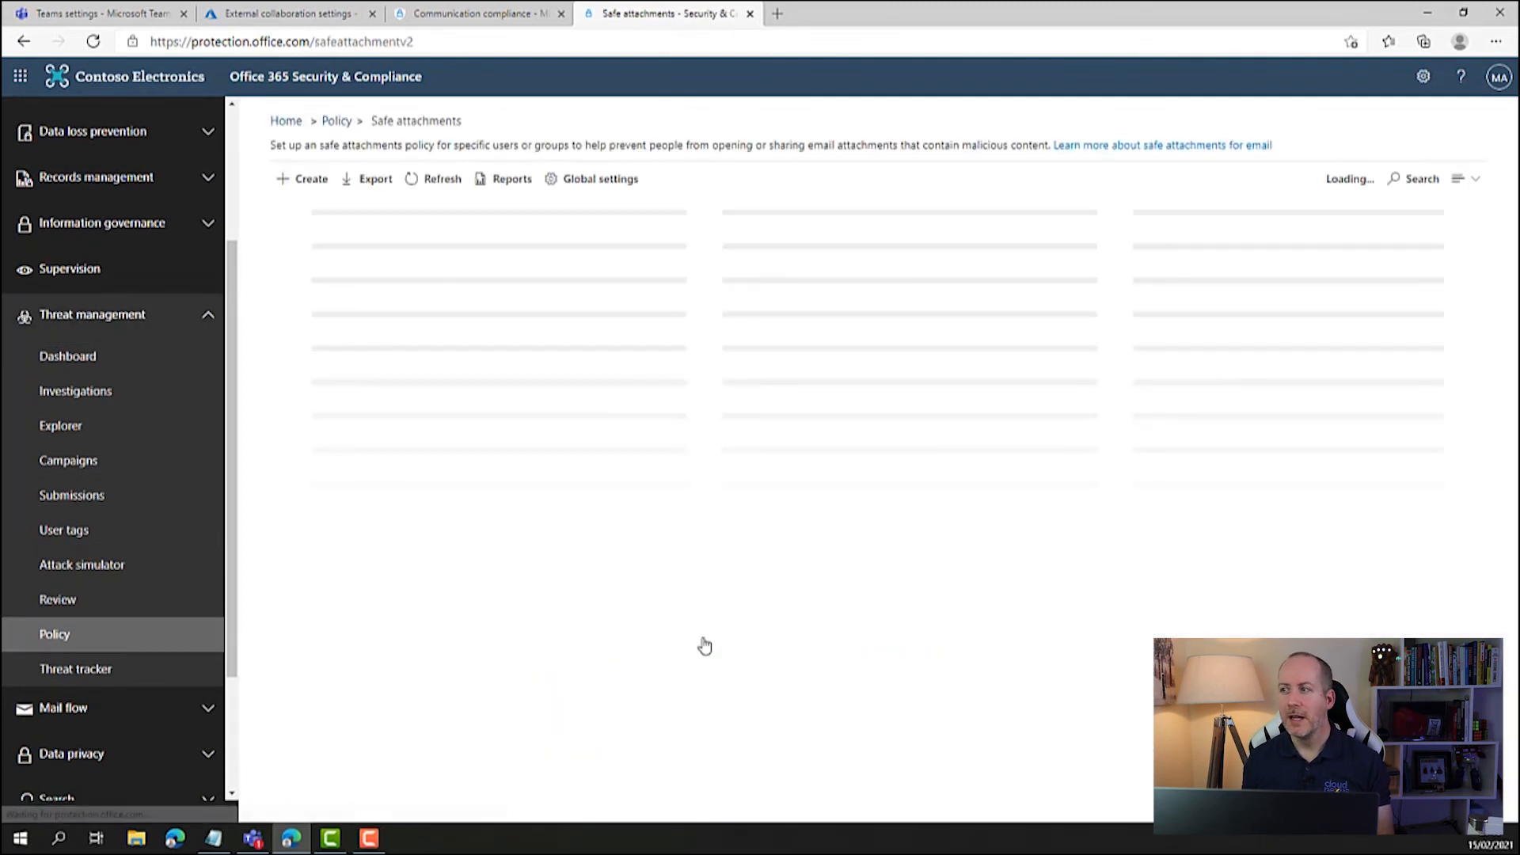
click(616, 181)
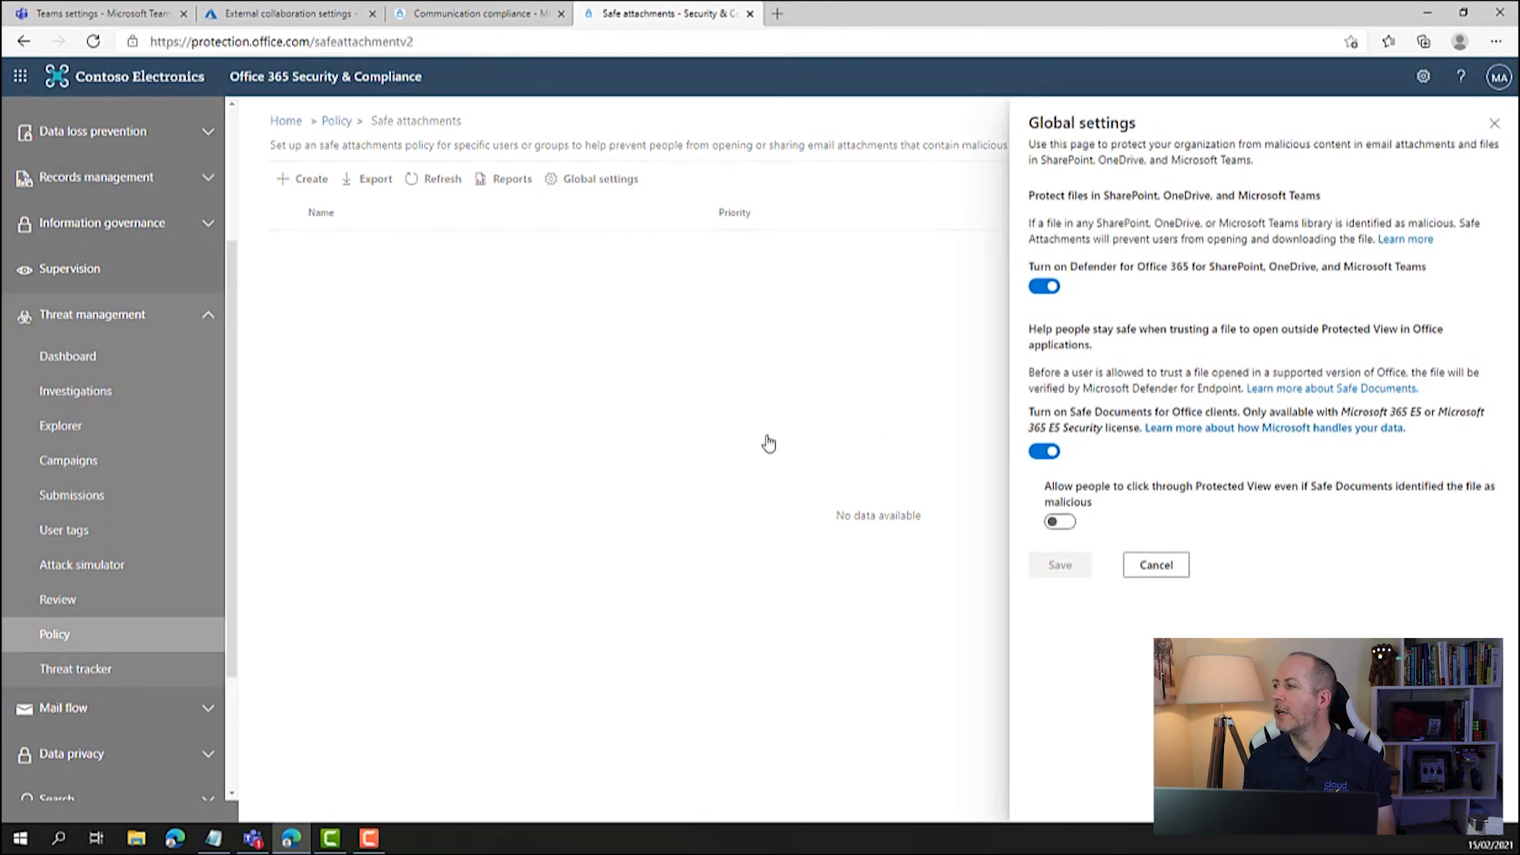
Turn off Defender for Office 365 for SharePoint, OneDrive, and Microsoft Teams, and Safe Documents for Office clients
click(1047, 286)
click(1041, 455)
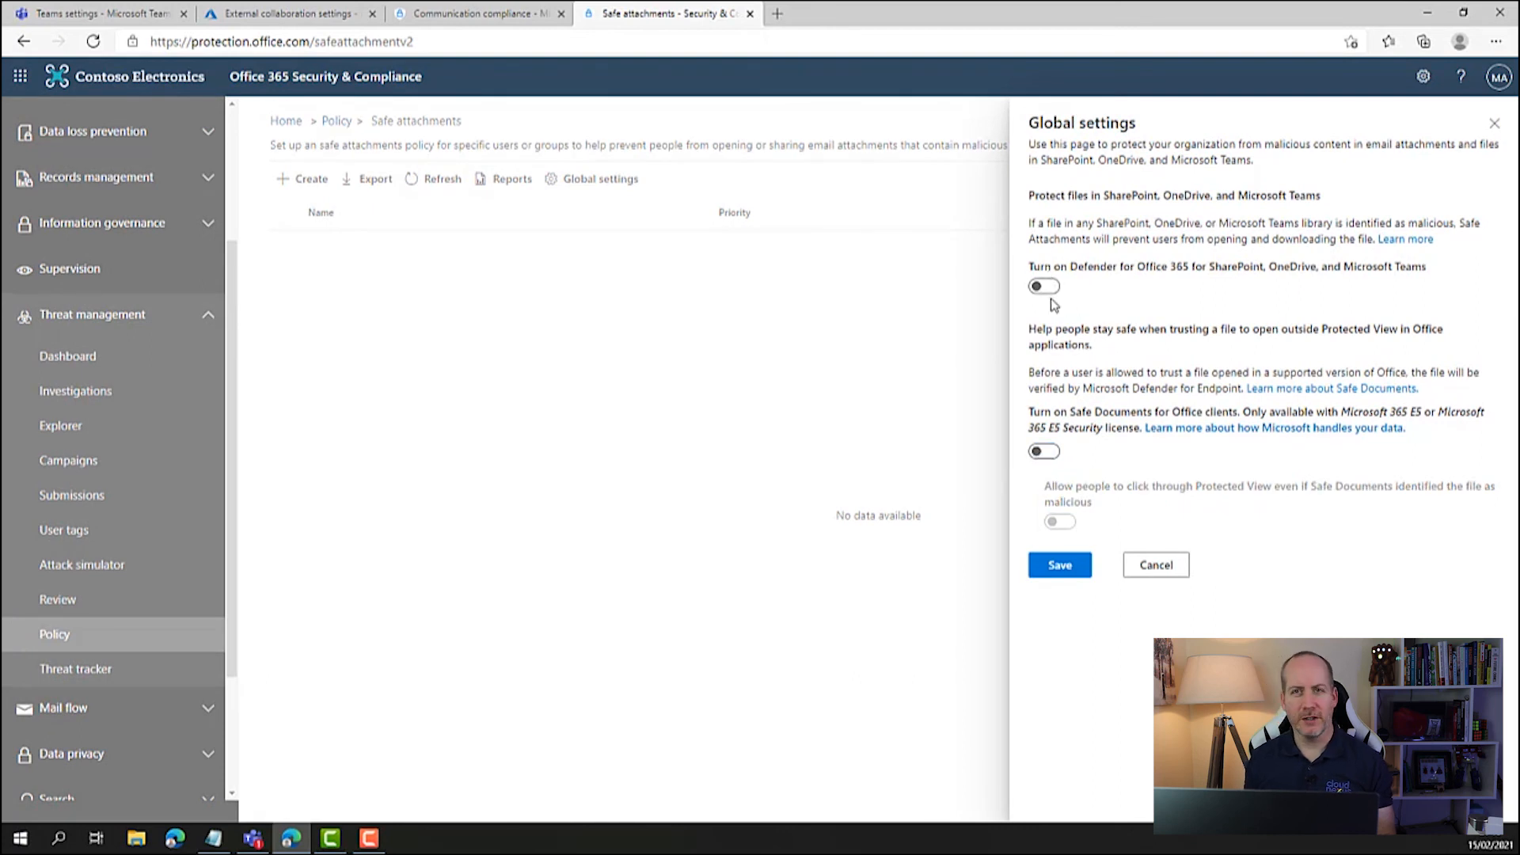
drag(1029, 269, 1358, 276)
click(1248, 279)
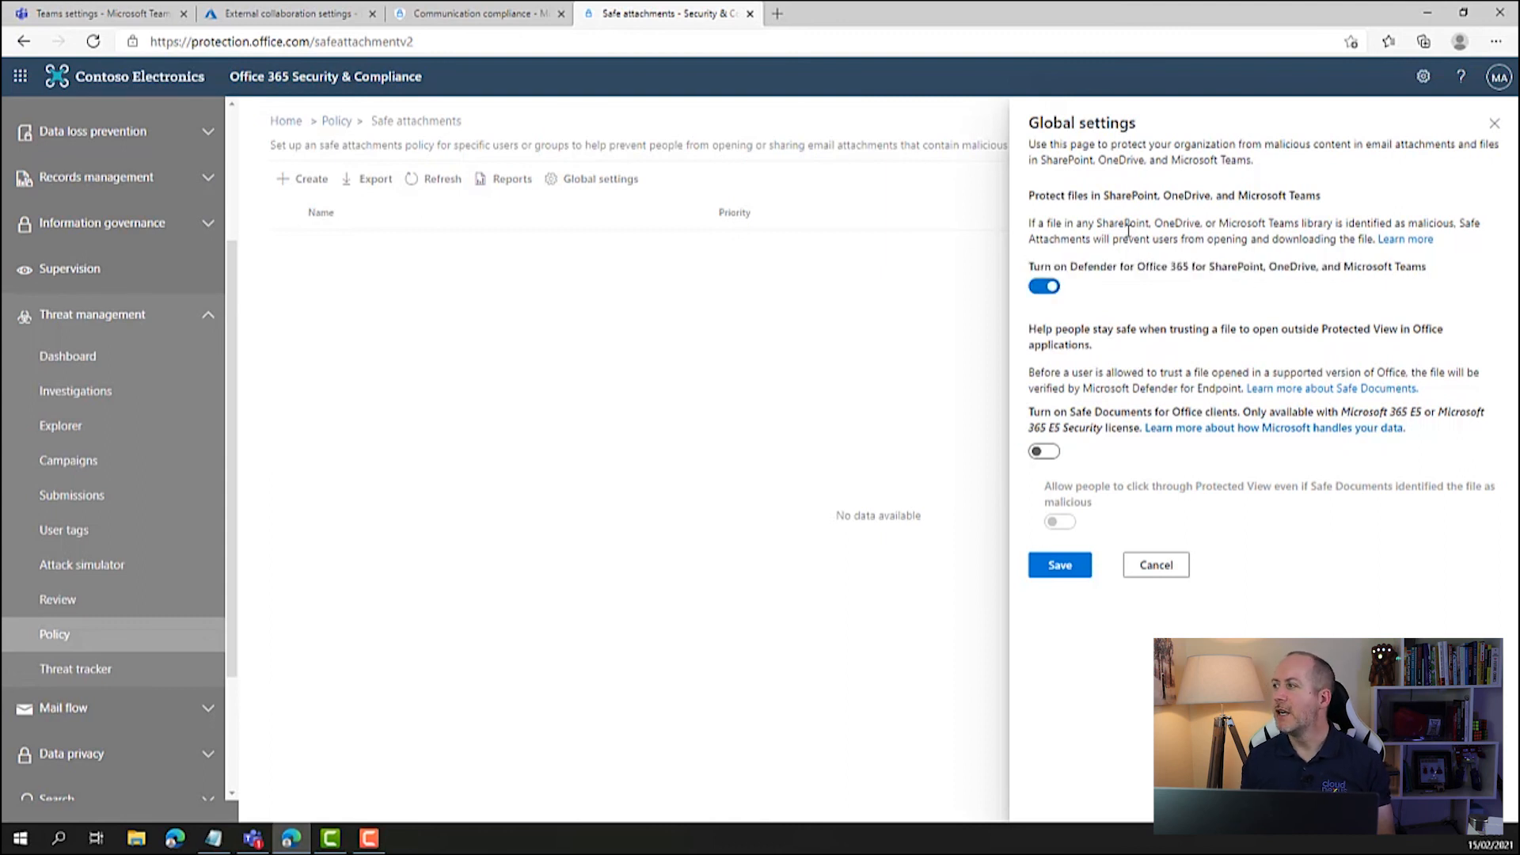
click(1108, 266)
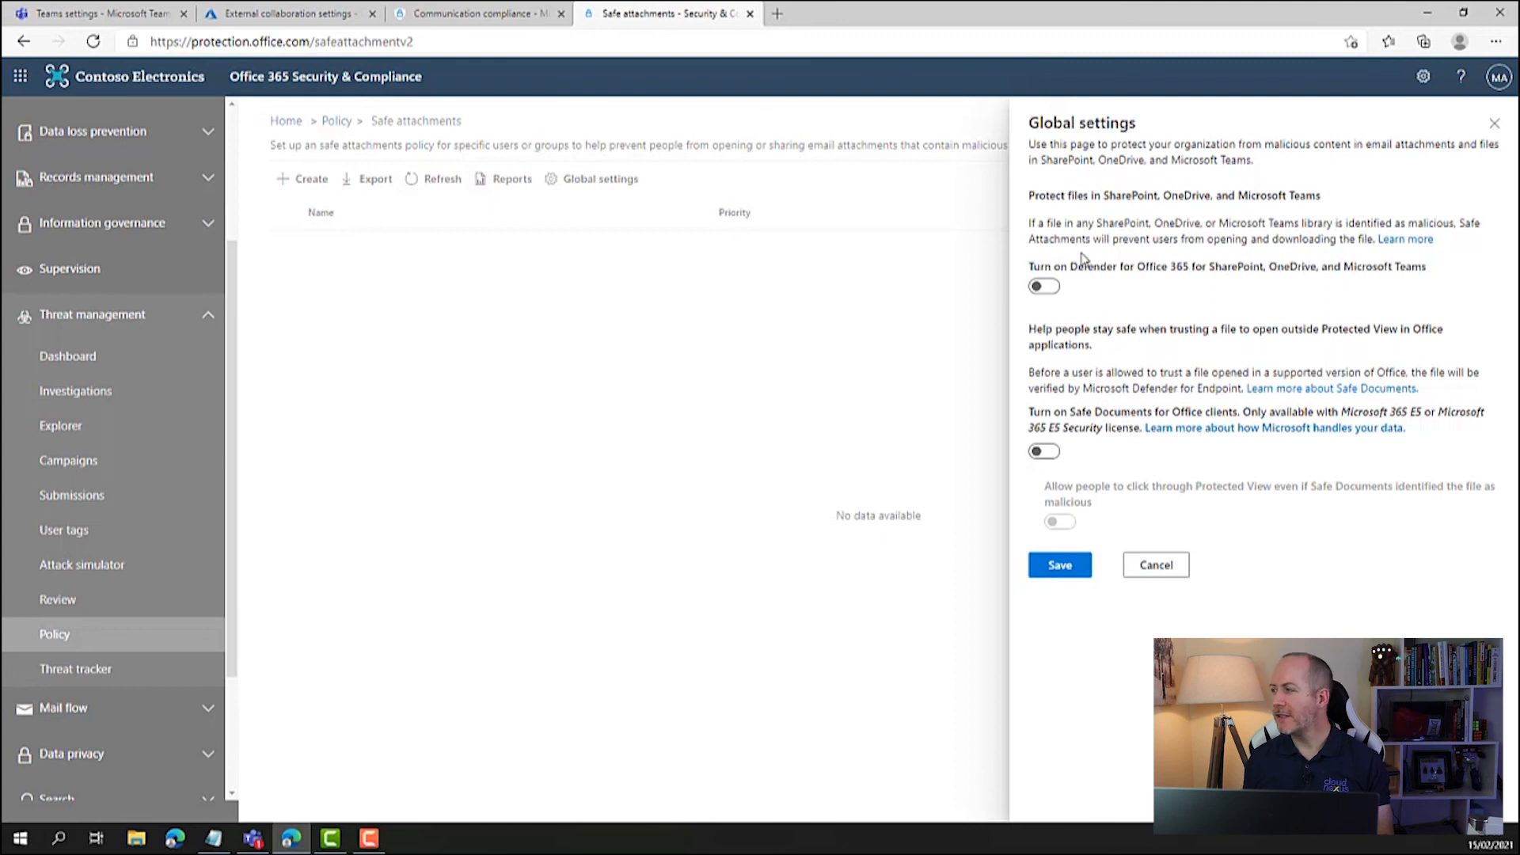
Turn on Defender for Office 365 for SharePoint, OneDrive, and Microsoft Teams plus Safe Documents for Office clients, and save the global settings
click(1044, 287)
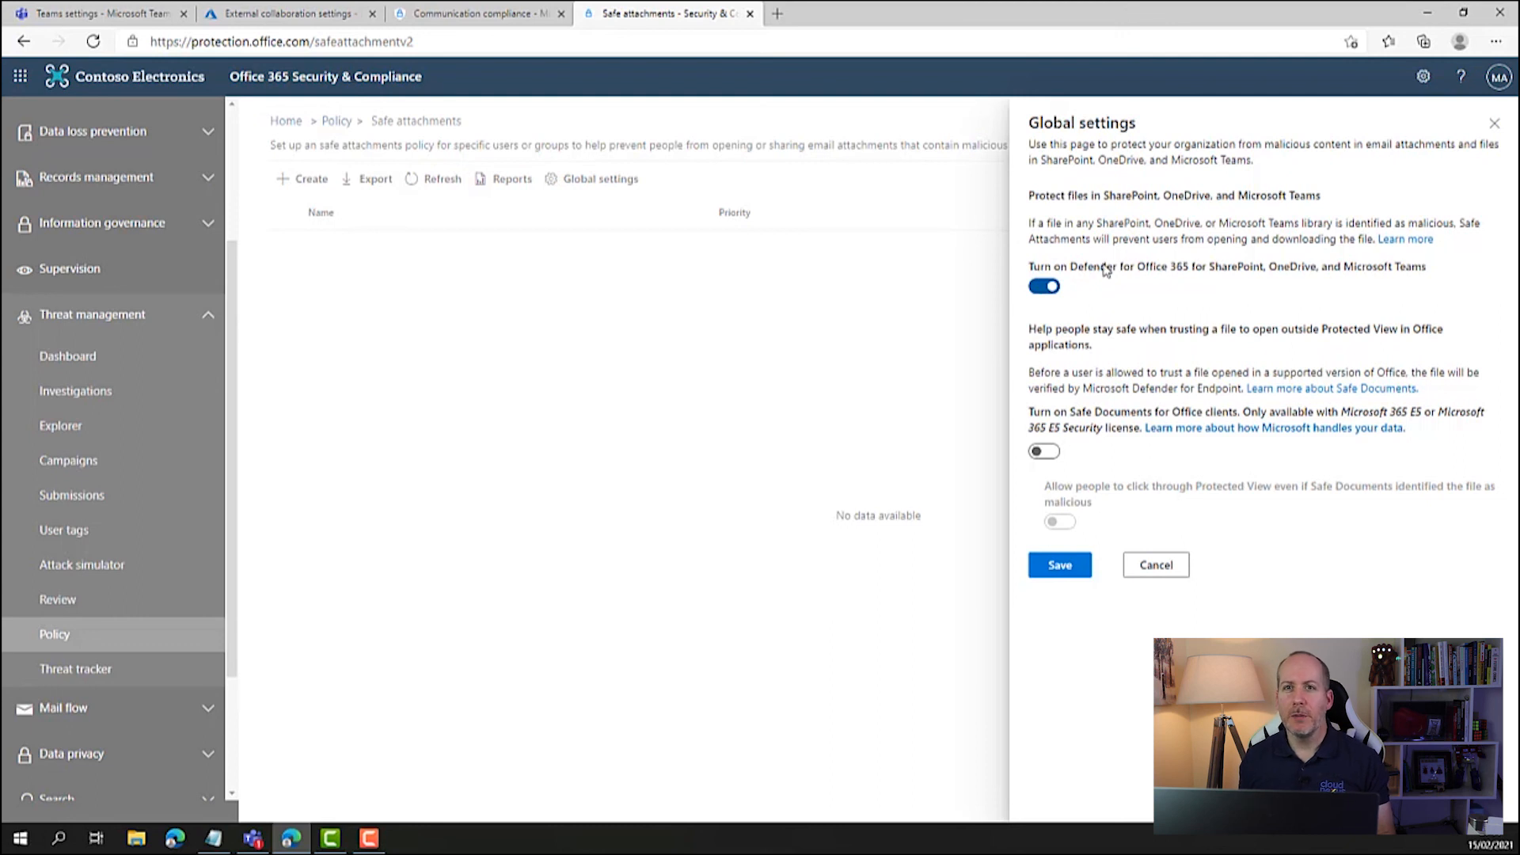
click(1045, 453)
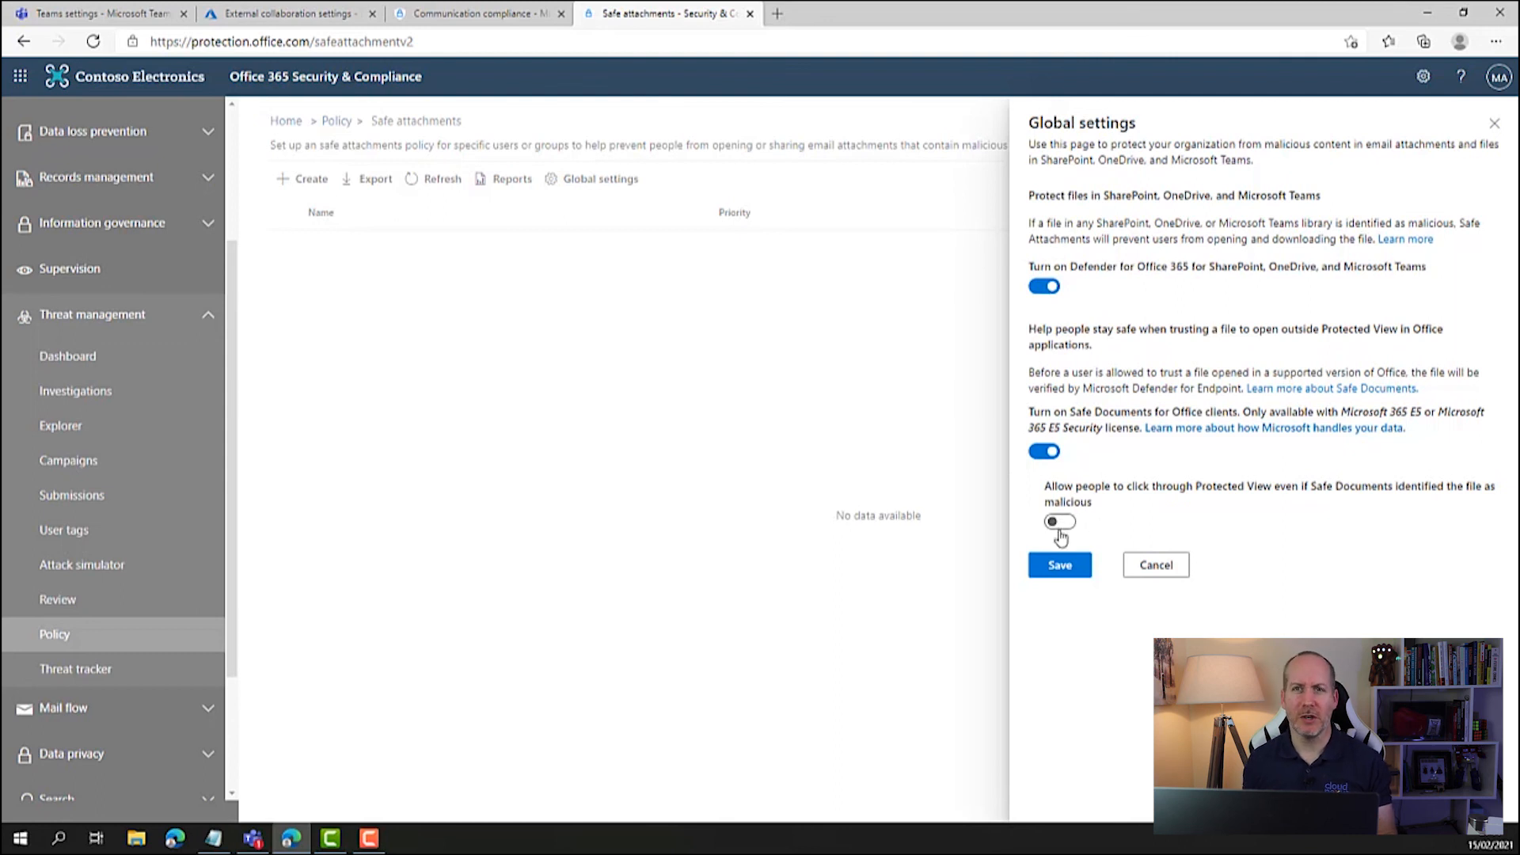
click(1053, 567)
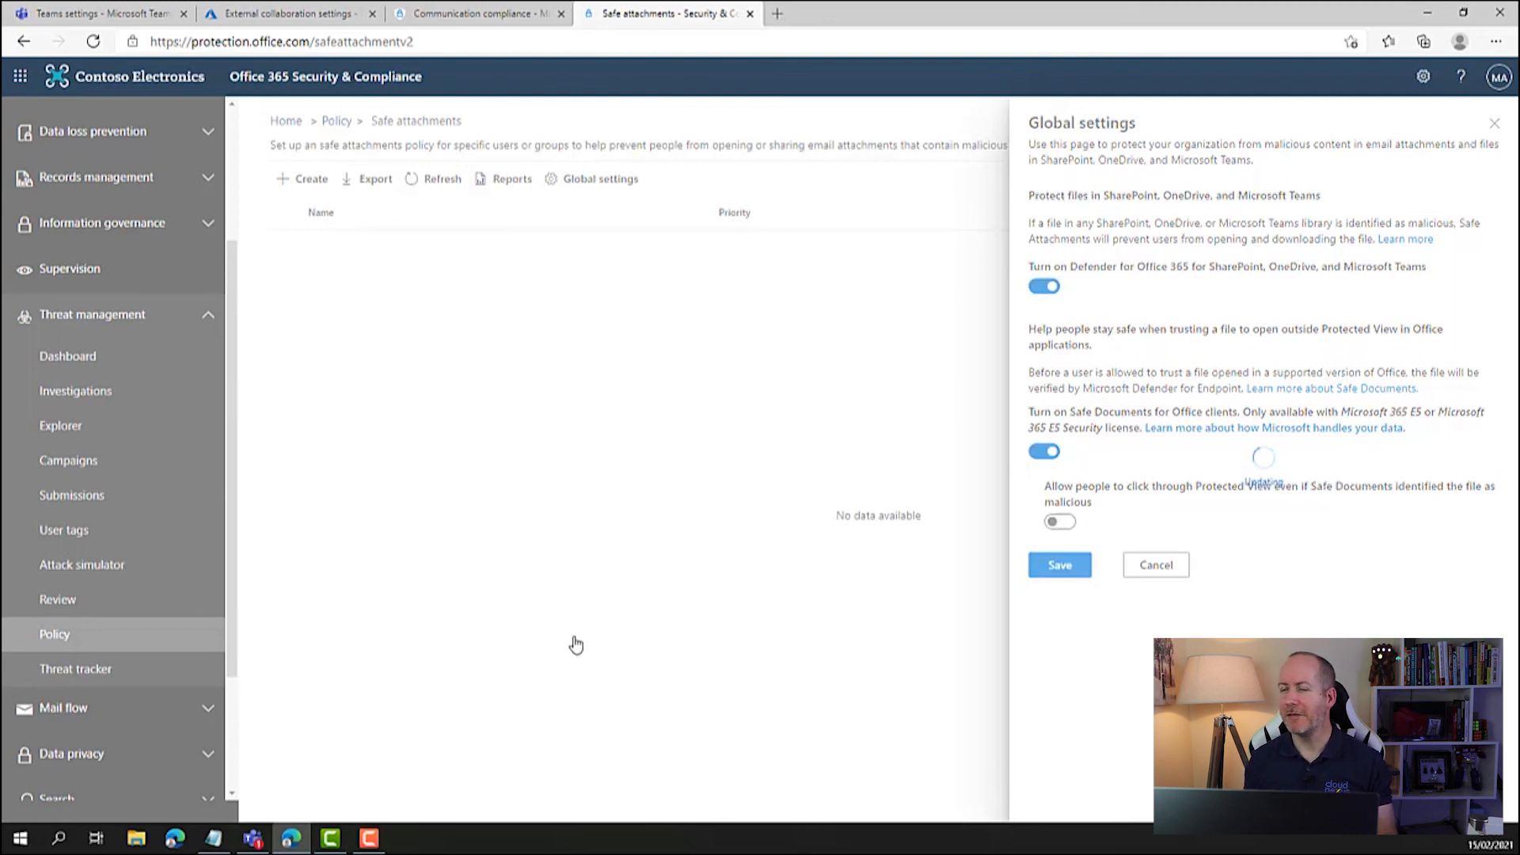